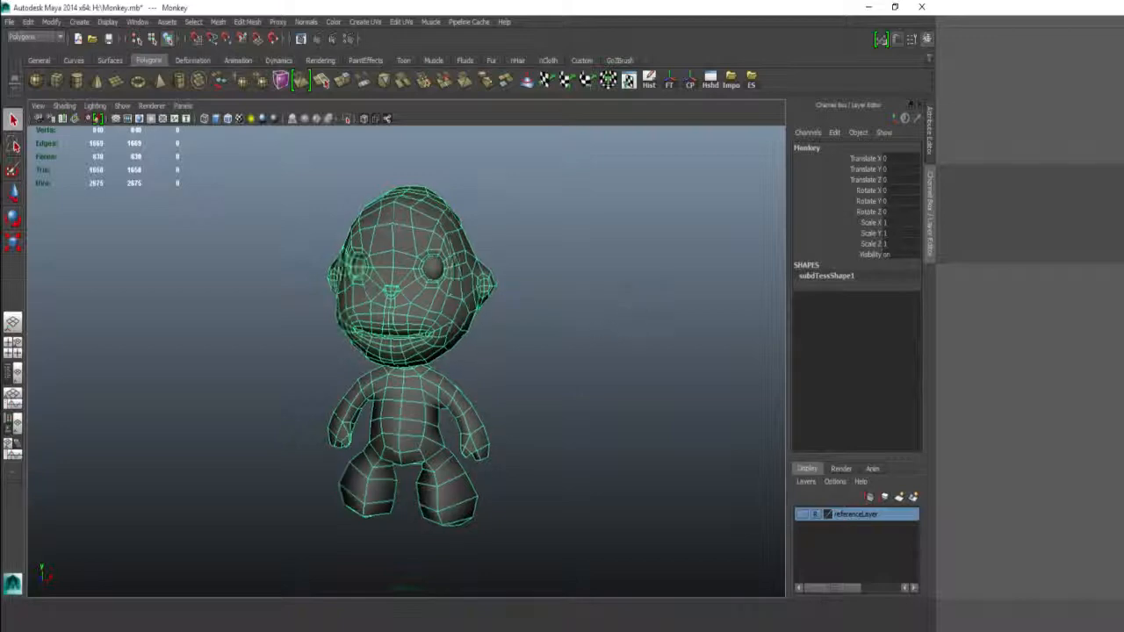
Step: Orbit around the monkey to inspect it, then select its mesh
alt+drag(535, 323, 384, 326)
alt+right_drag(383, 326, 560, 356)
alt+drag(559, 357, 605, 356)
alt+drag(439, 355, 524, 371)
mouse_move(524, 372)
alt+right_down()
mouse_move(447, 366)
mouse_move(531, 364)
alt+right_up()
mouse_move(530, 364)
alt+mouse_down()
mouse_move(442, 358)
mouse_move(532, 379)
alt+mouse_up()
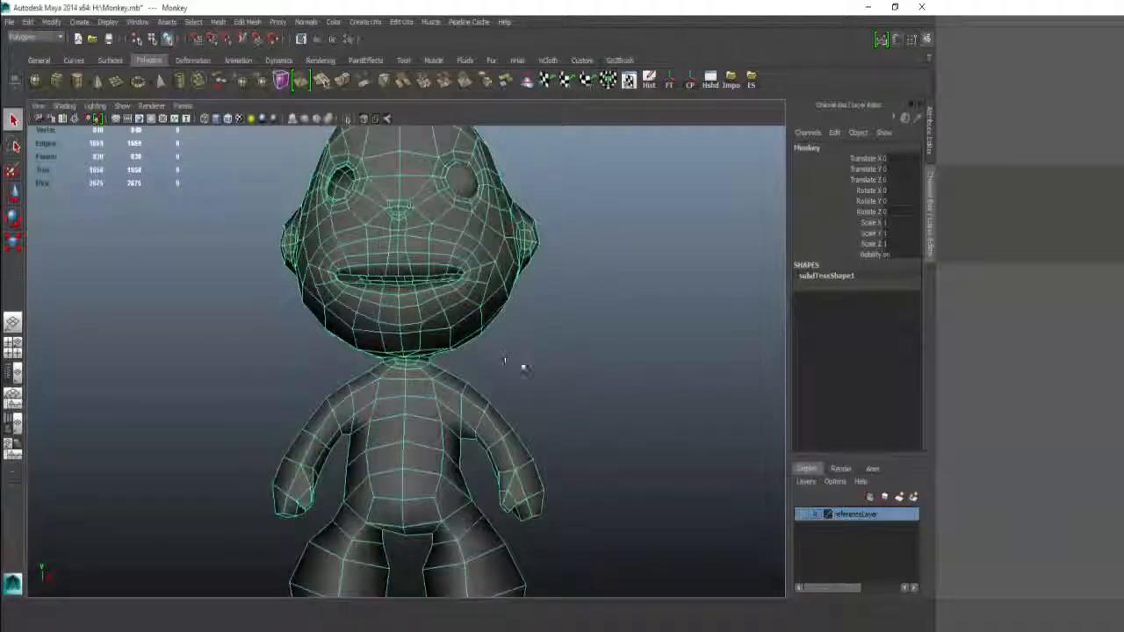
alt+right_drag(524, 369, 692, 303)
click(616, 235)
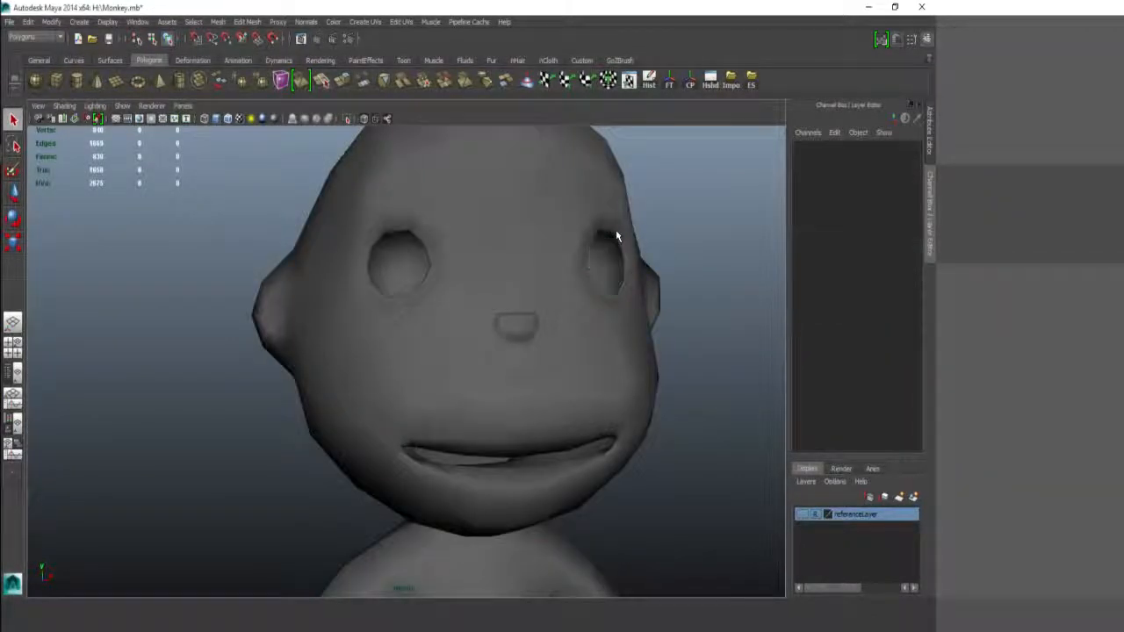
click(615, 235)
alt+right_drag(615, 235, 536, 235)
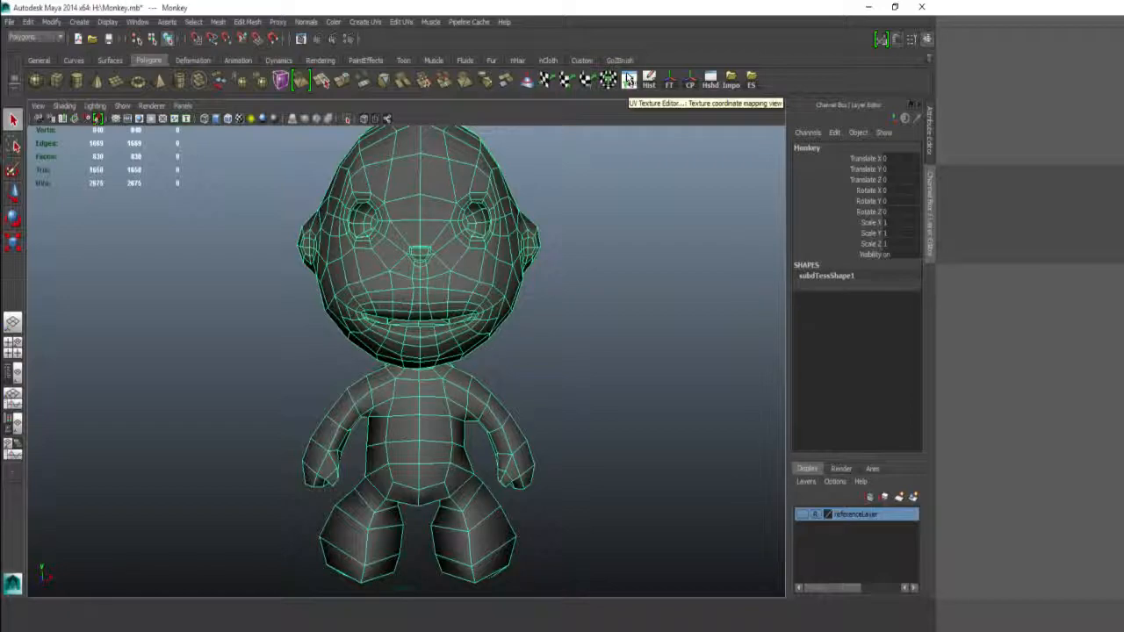
Step: Open the UV Texture Editor framed on the UVs, with thick texture borders and shaded UV display
click(628, 79)
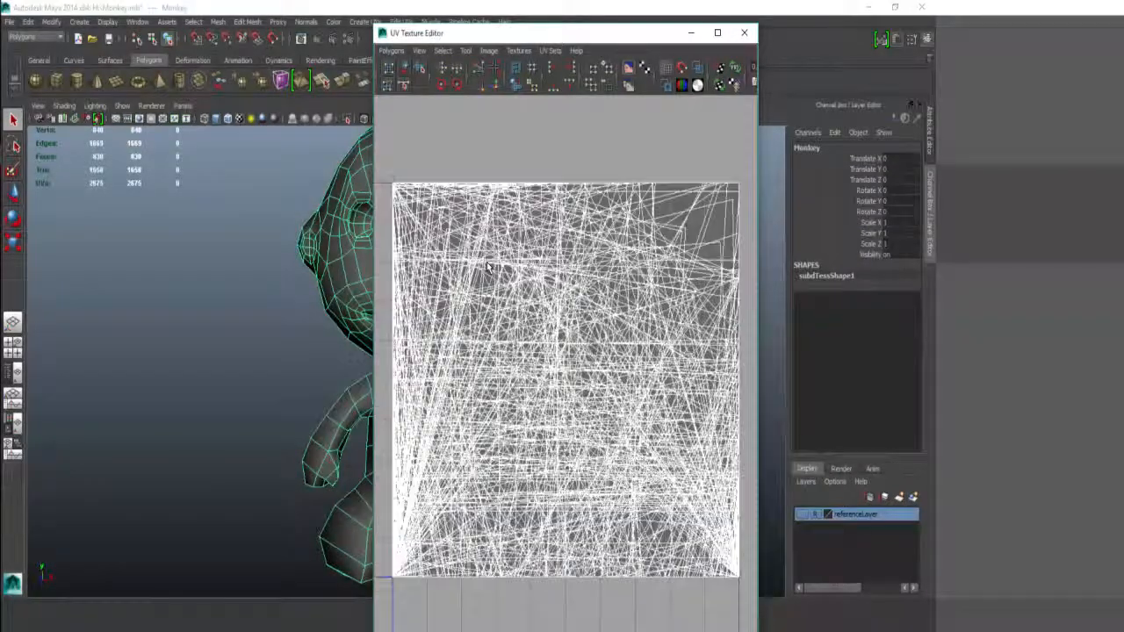
key(f)
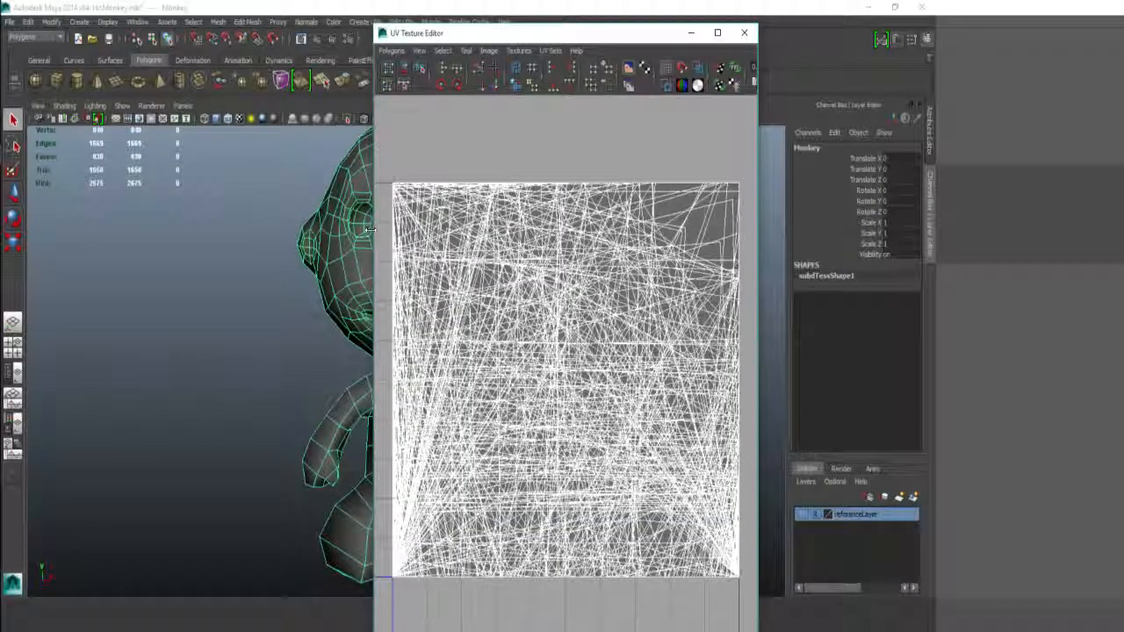
drag(371, 229, 130, 230)
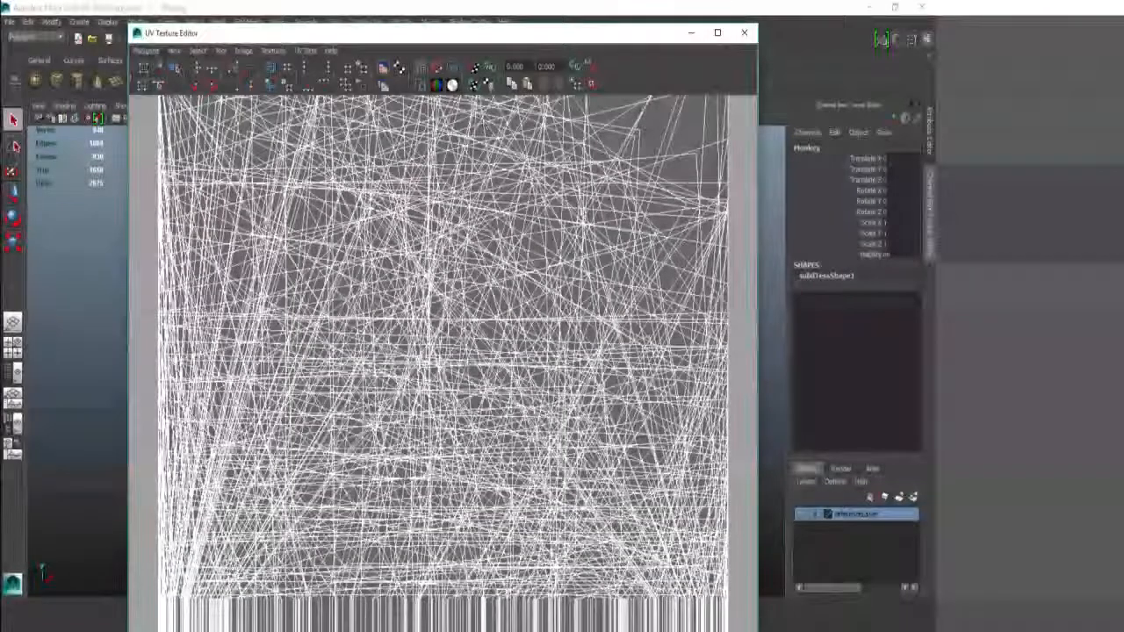
click(422, 82)
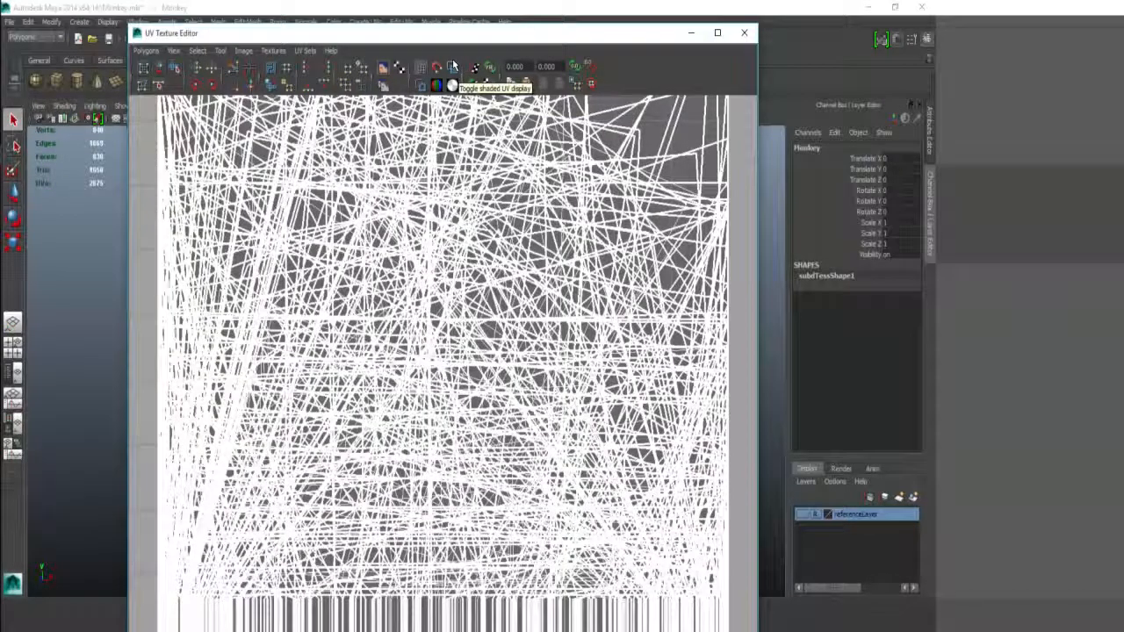
click(452, 68)
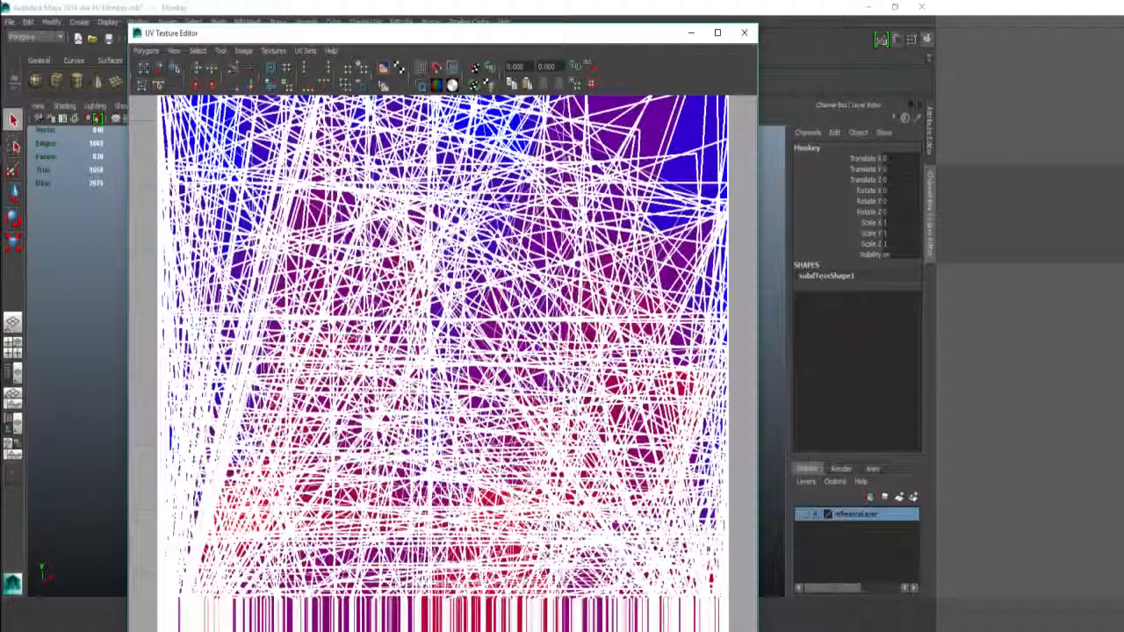
key(f)
scroll(523, 232, up, 2)
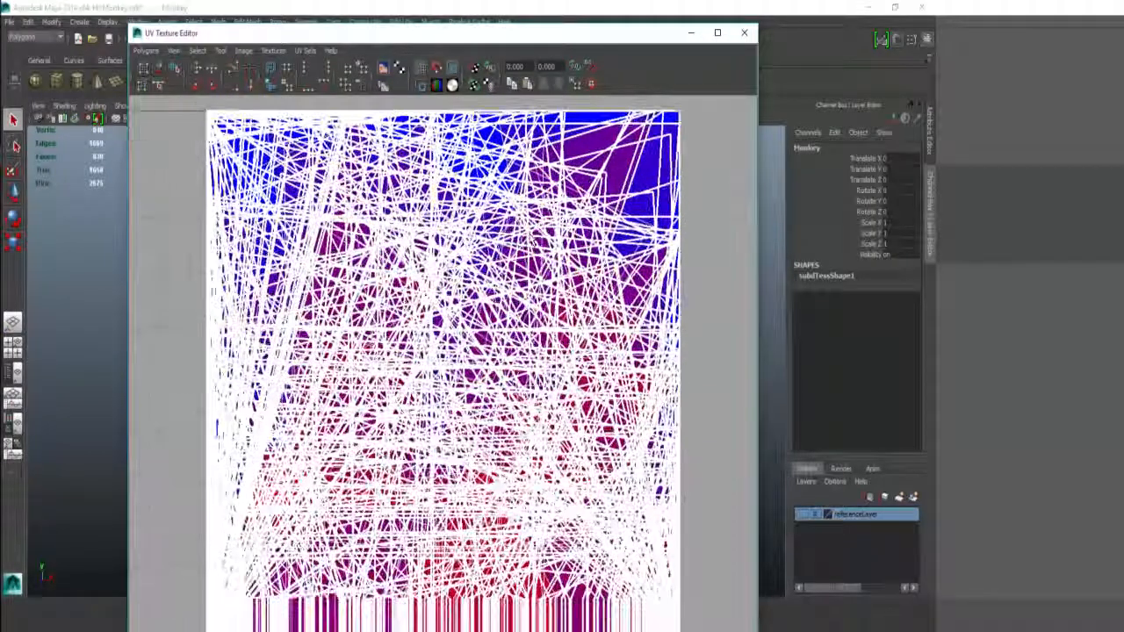
scroll(523, 232, down, 2)
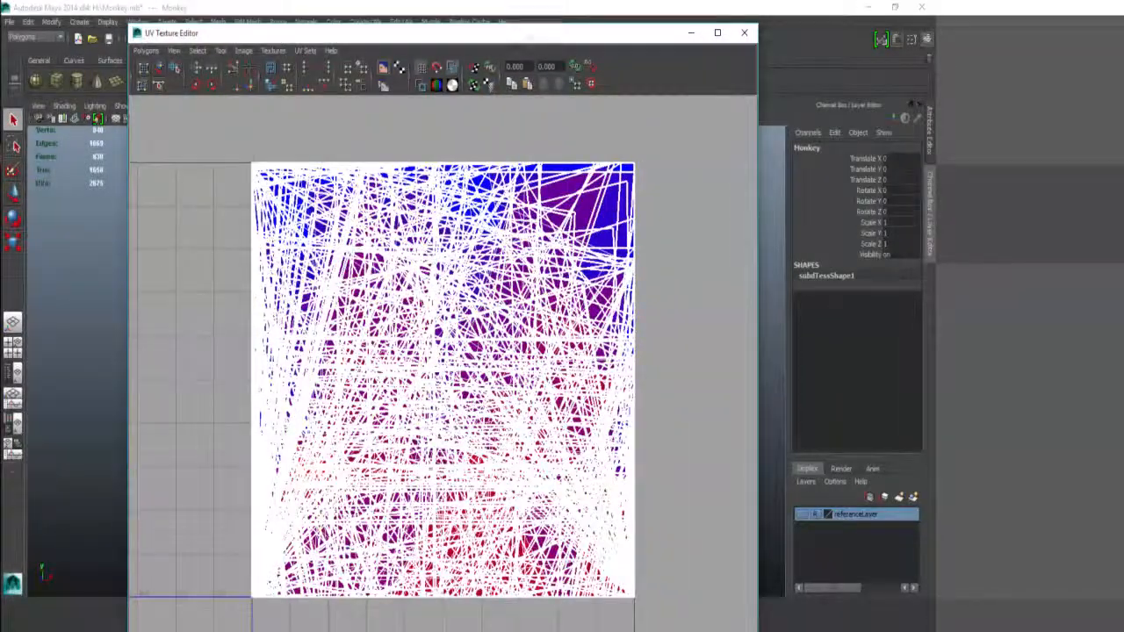
drag(529, 37, 661, 30)
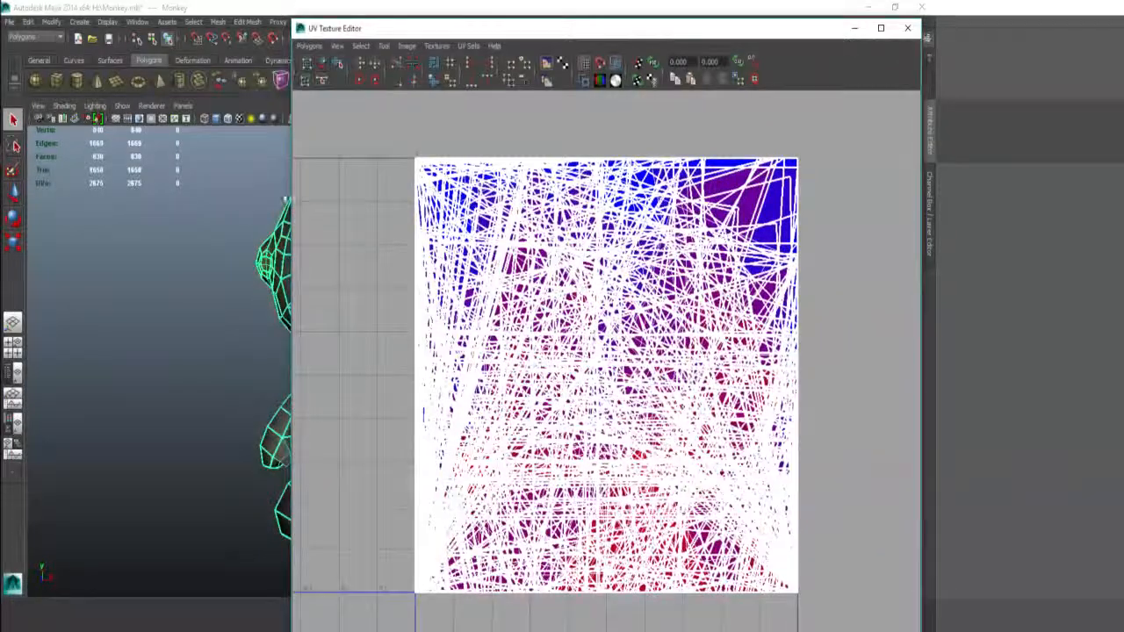
Step: Select all of the monkey's faces and apply a Planar Map to their UVs
drag(293, 193, 541, 193)
alt+drag(442, 230, 407, 253)
right_drag(407, 254, 409, 285)
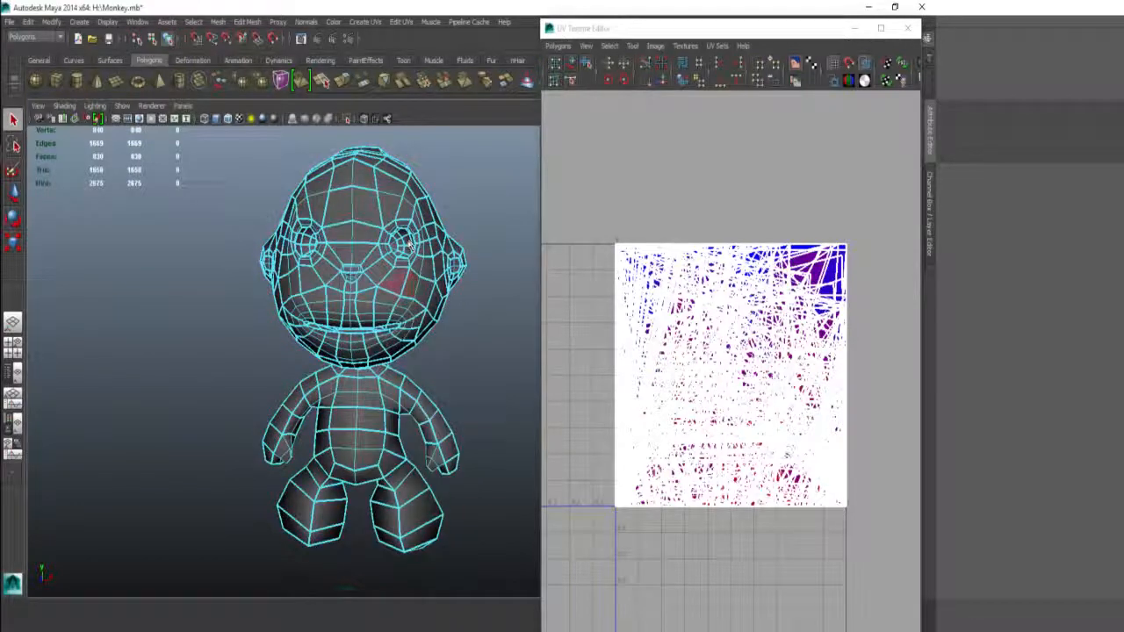
alt+right_drag(410, 243, 258, 175)
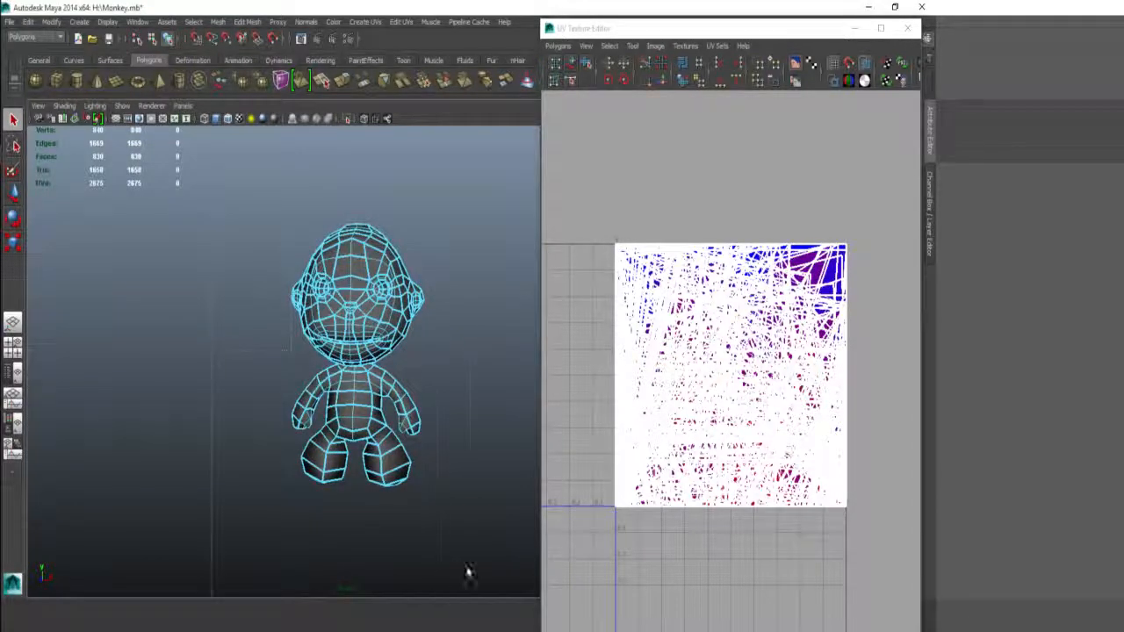
drag(468, 573, 471, 569)
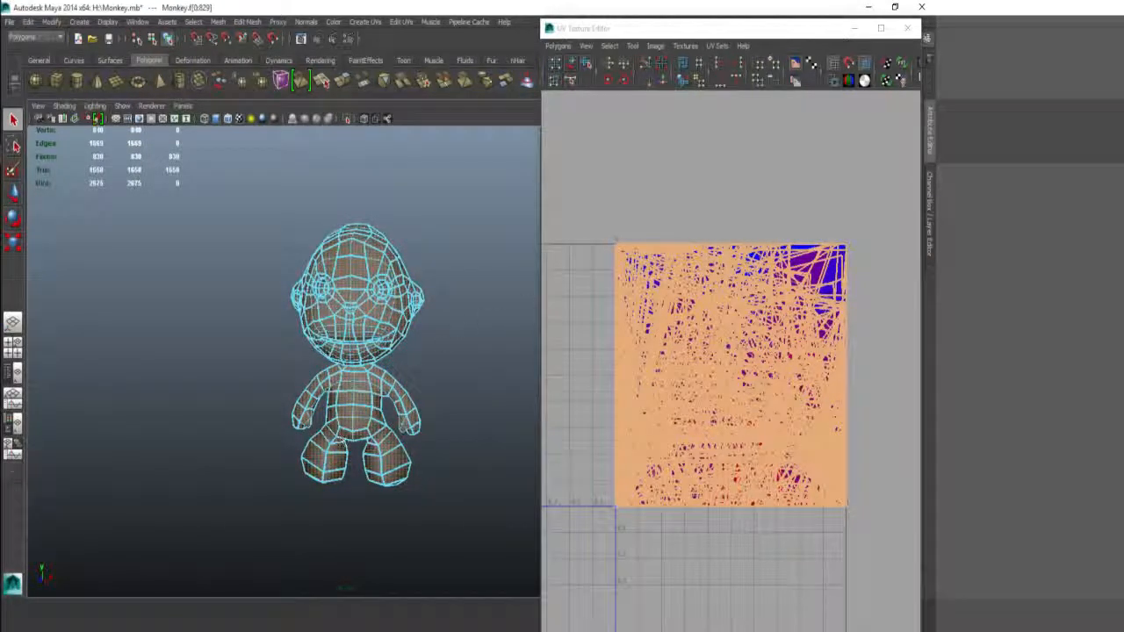
mouse_move(625, 180)
alt+middle_down()
mouse_move(612, 183)
mouse_move(624, 187)
alt+middle_up()
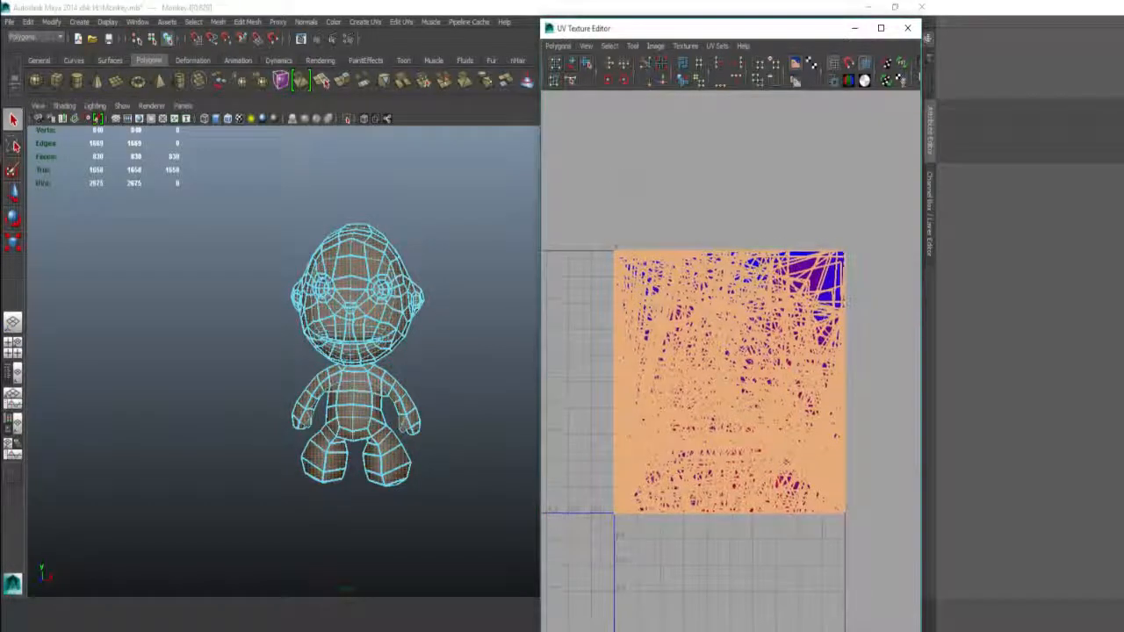
shift+right_drag(654, 197, 651, 148)
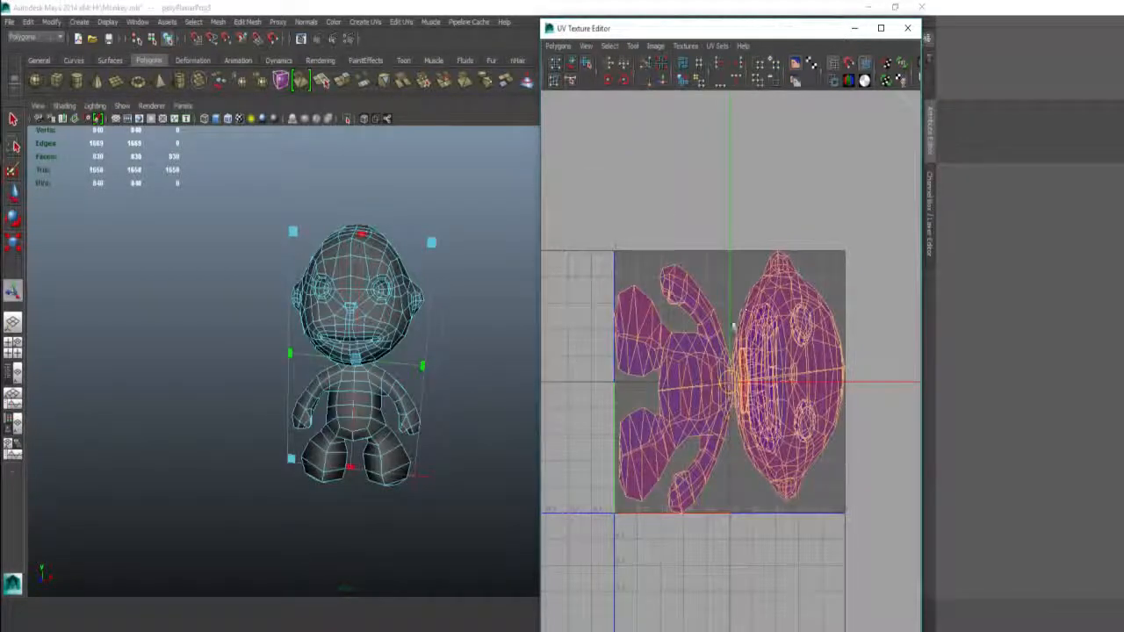
mouse_move(732, 333)
middle_down()
mouse_move(708, 298)
mouse_move(738, 333)
middle_up()
alt+drag(497, 343, 368, 265)
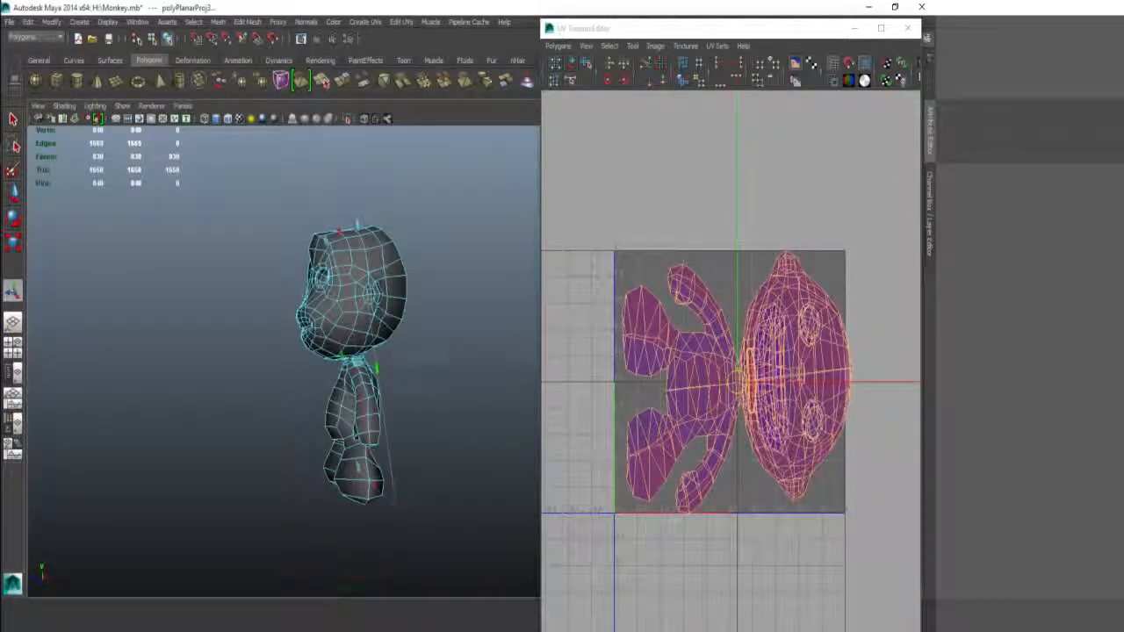
alt+drag(397, 351, 443, 355)
alt+middle_drag(709, 322, 681, 267)
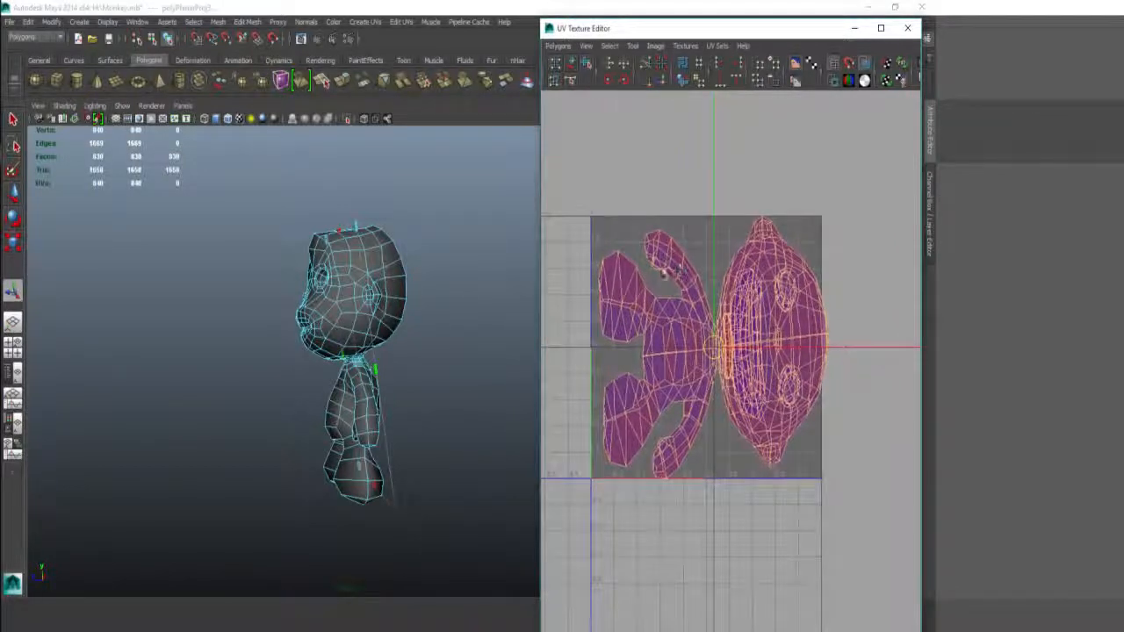
alt+right_drag(680, 267, 765, 305)
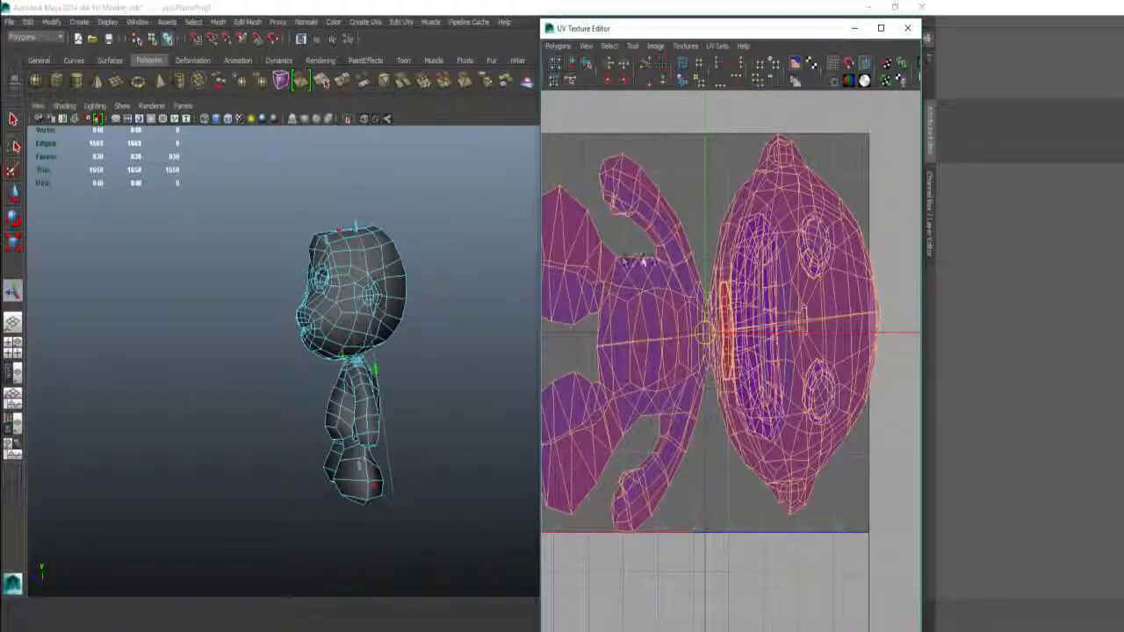
alt+middle_drag(681, 202, 685, 264)
alt+right_drag(685, 264, 679, 259)
alt+middle_drag(679, 258, 692, 268)
alt+right_drag(723, 278, 743, 291)
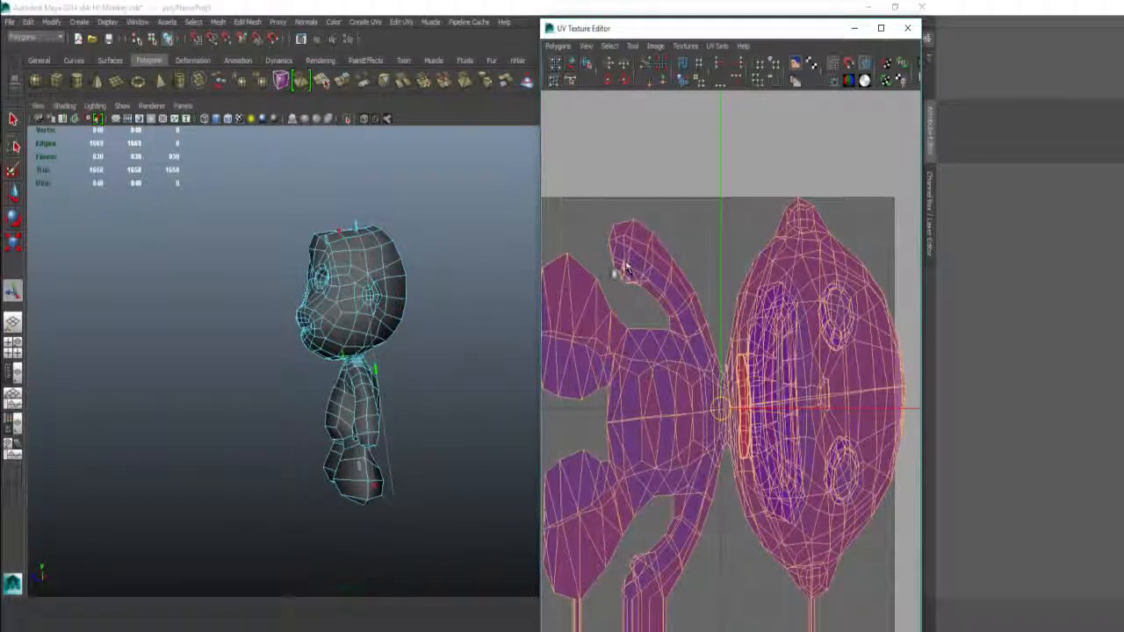
alt+drag(423, 315, 430, 343)
alt+middle_drag(429, 343, 439, 252)
mouse_move(360, 252)
alt+right_down()
mouse_move(391, 250)
mouse_move(395, 281)
mouse_move(395, 247)
alt+right_up()
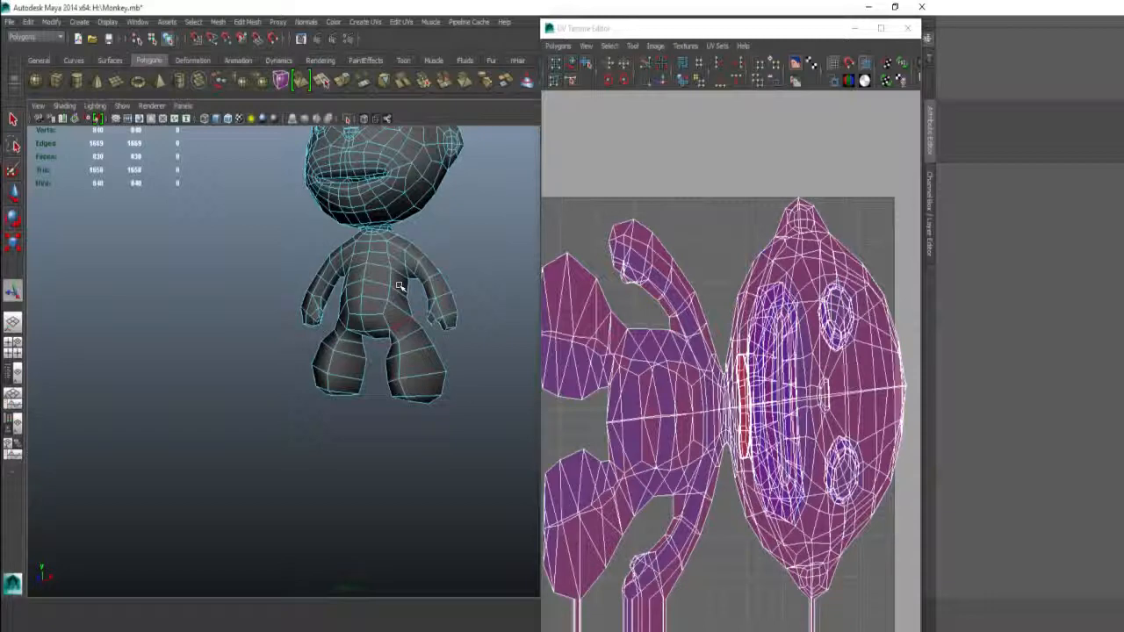
Step: Pick the edges around the tops of the monkey's legs as the seam selection
scroll(384, 318, up, 5)
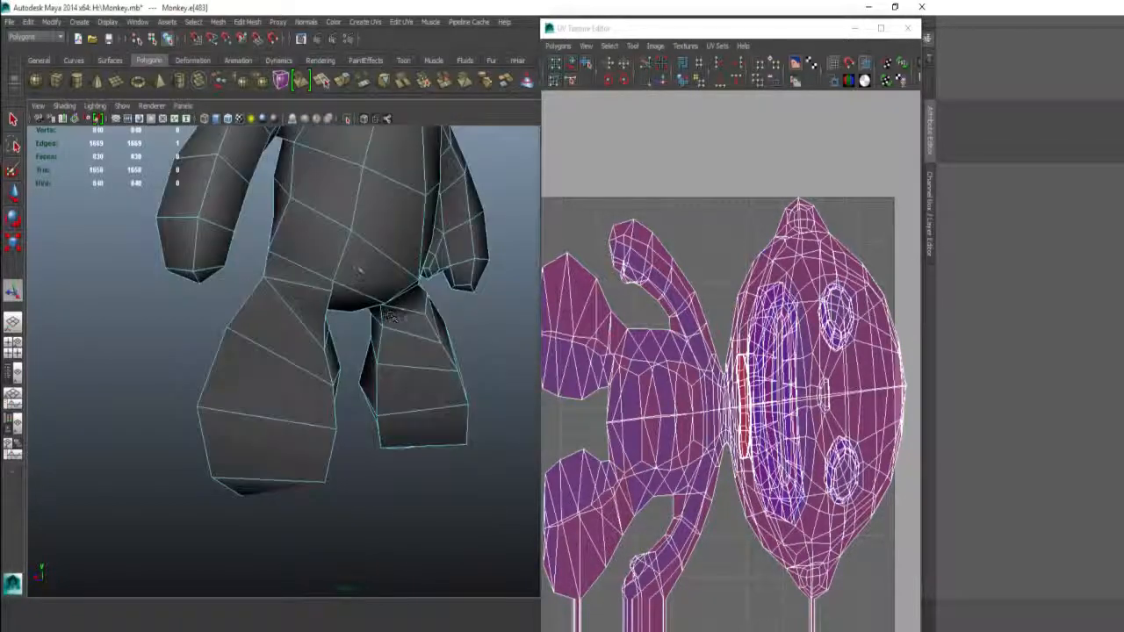
alt+drag(367, 262, 120, 258)
shift+click(325, 246)
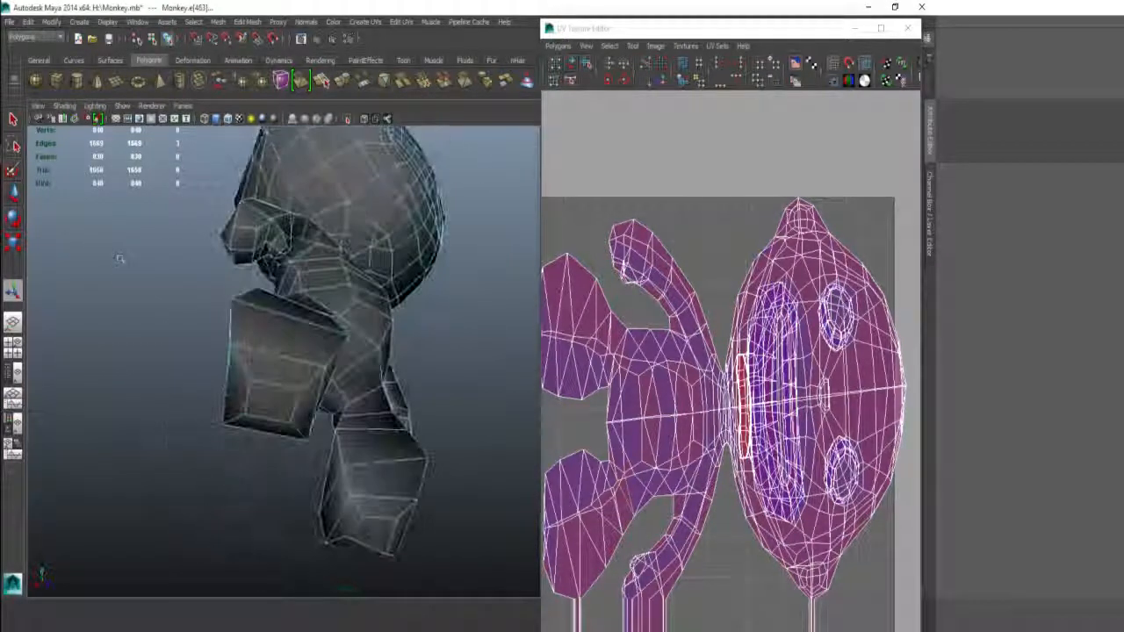
scroll(311, 341, up, 4)
alt+drag(311, 342, 301, 393)
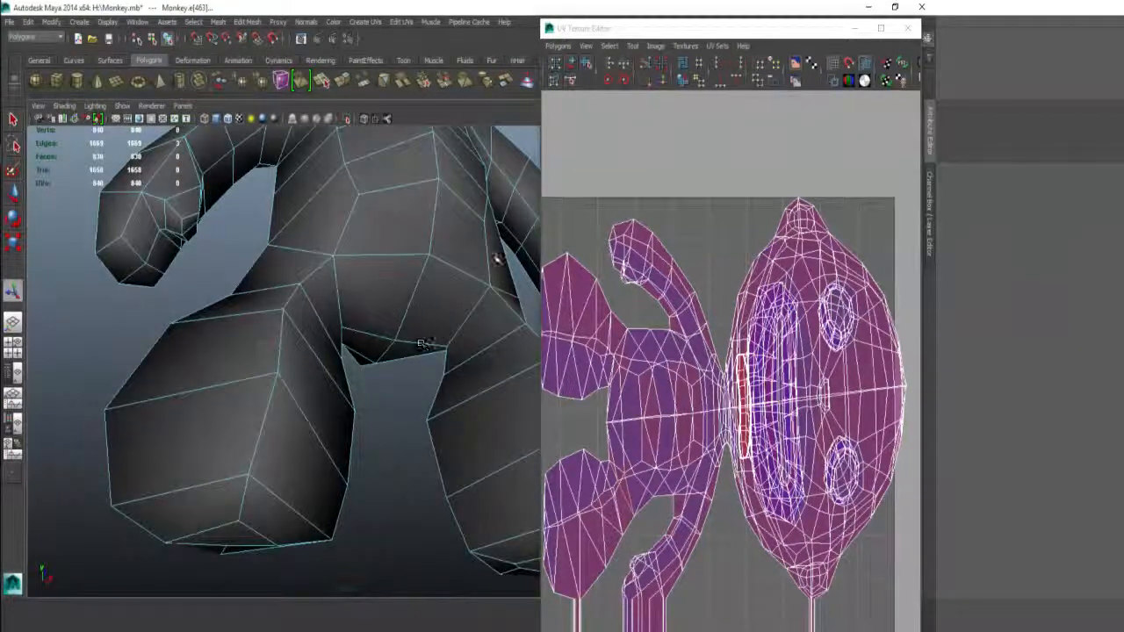
shift+click(316, 232)
alt+drag(316, 237, 314, 324)
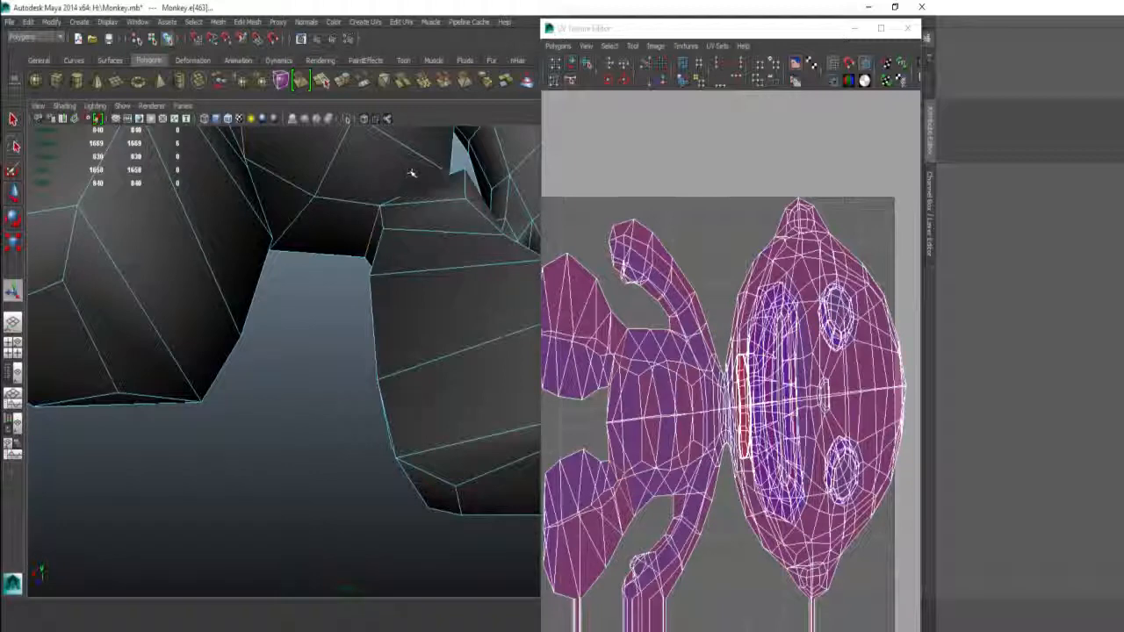
shift+click(411, 172)
Step: Orbit around the legs, feet and body to review the selected seam edges
alt+drag(411, 173, 338, 231)
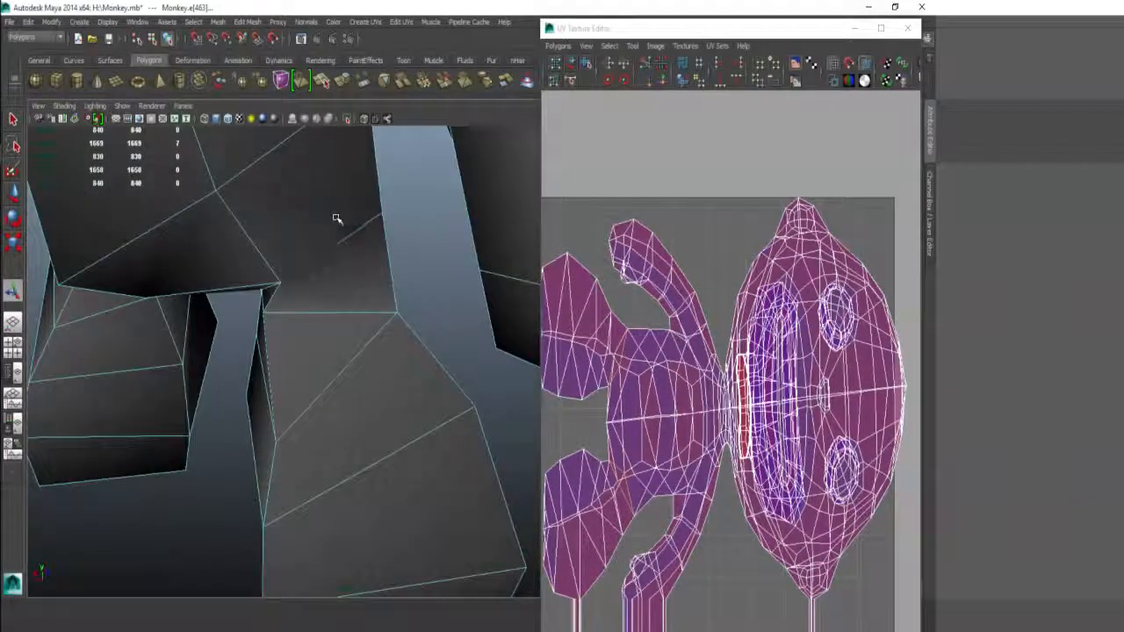
alt+drag(263, 294, 408, 252)
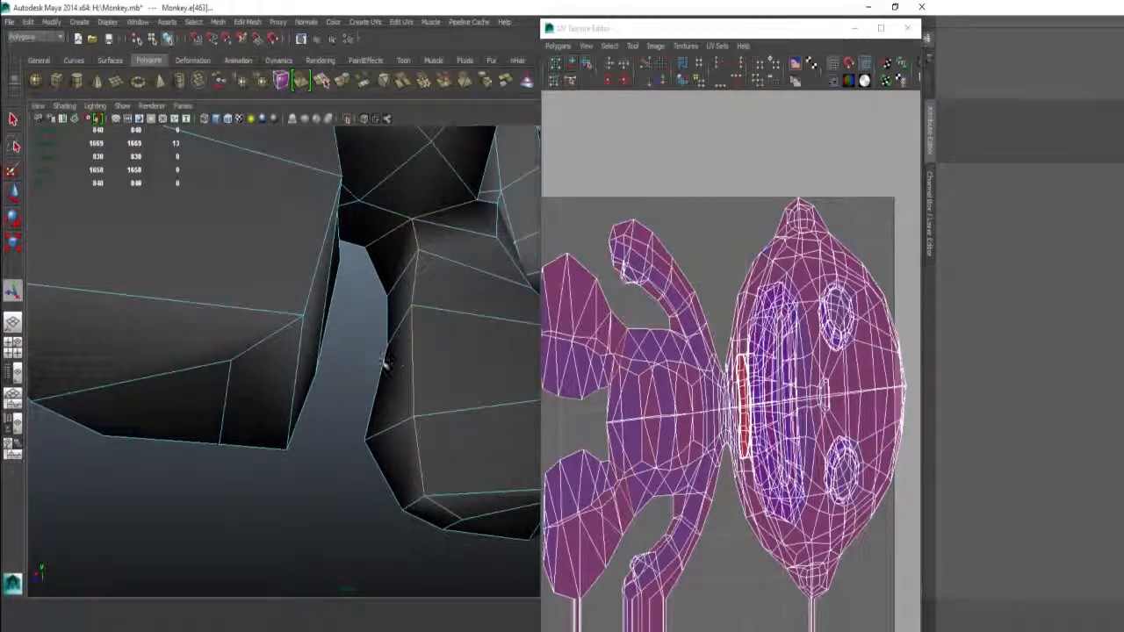
alt+drag(386, 365, 155, 279)
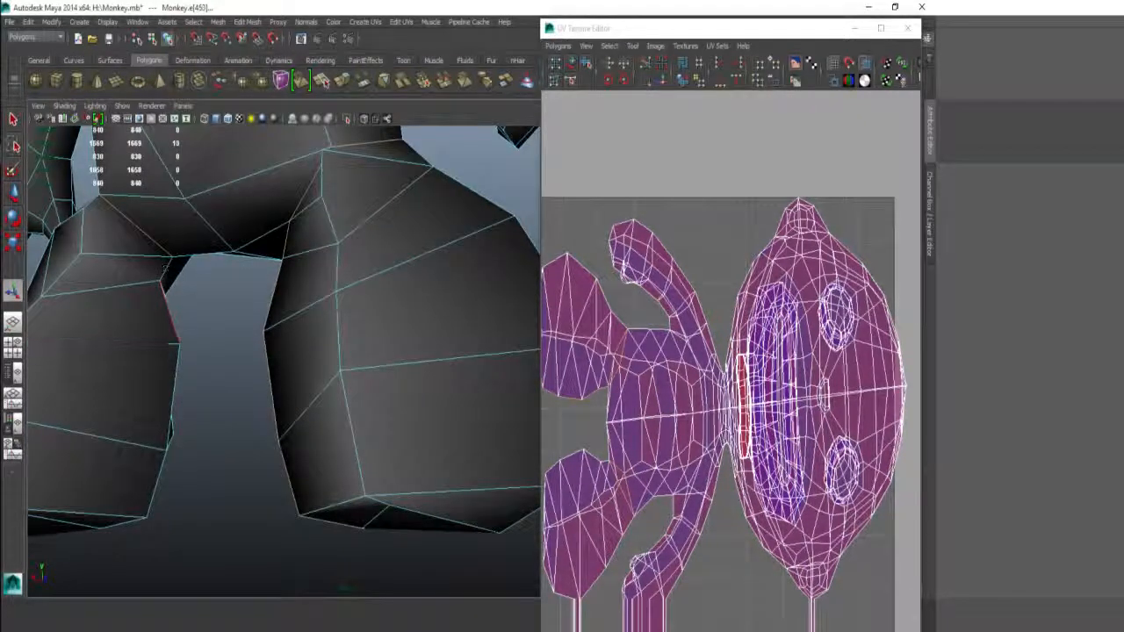
alt+drag(208, 384, 268, 328)
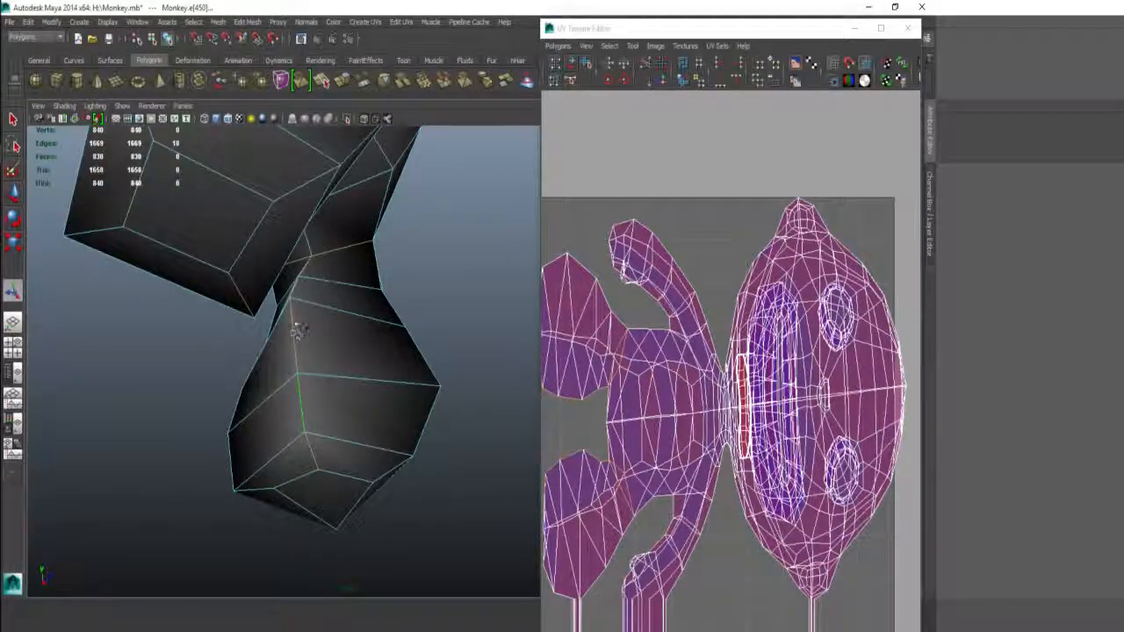
alt+drag(337, 367, 271, 361)
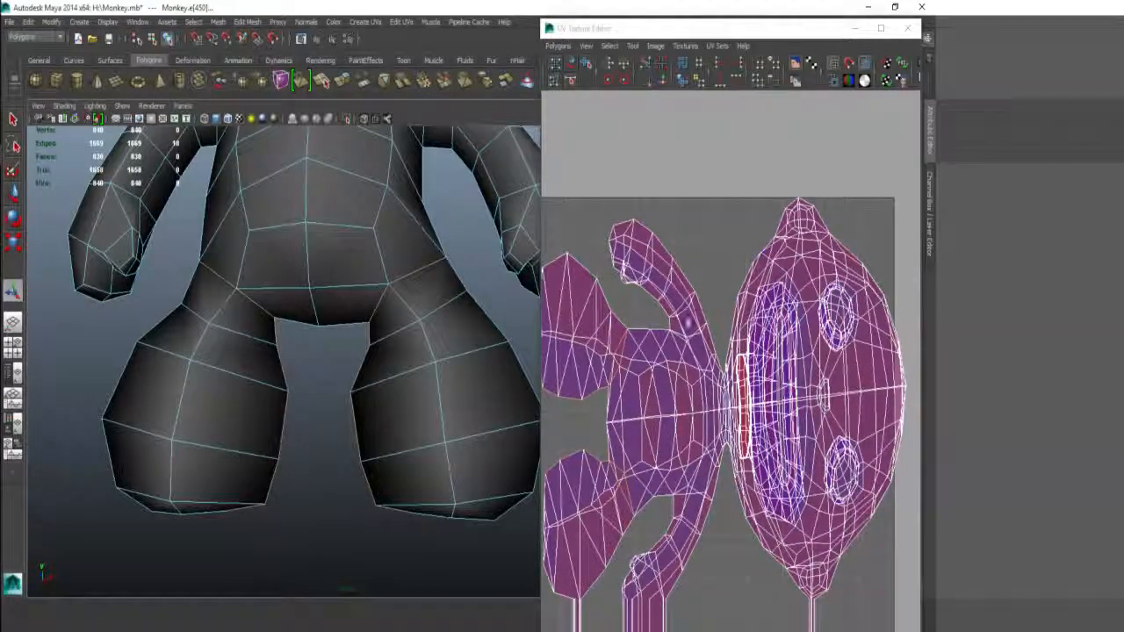
alt+middle_drag(614, 181, 642, 185)
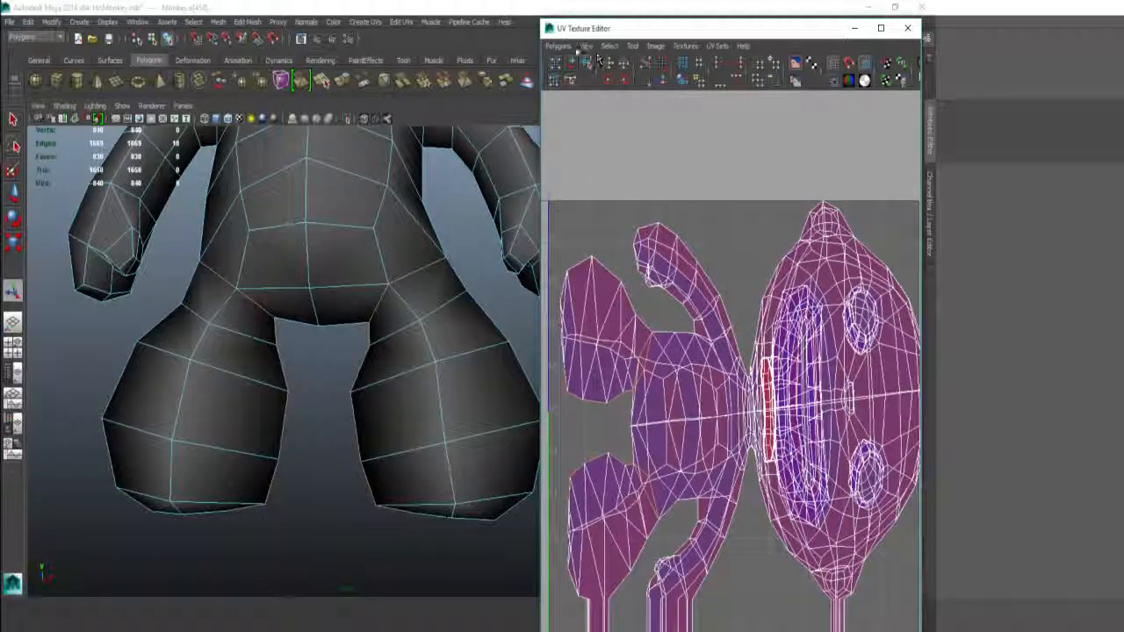
Step: Apply Polygons > Cut UV Edges to split the UVs along the selected leg edges
click(558, 45)
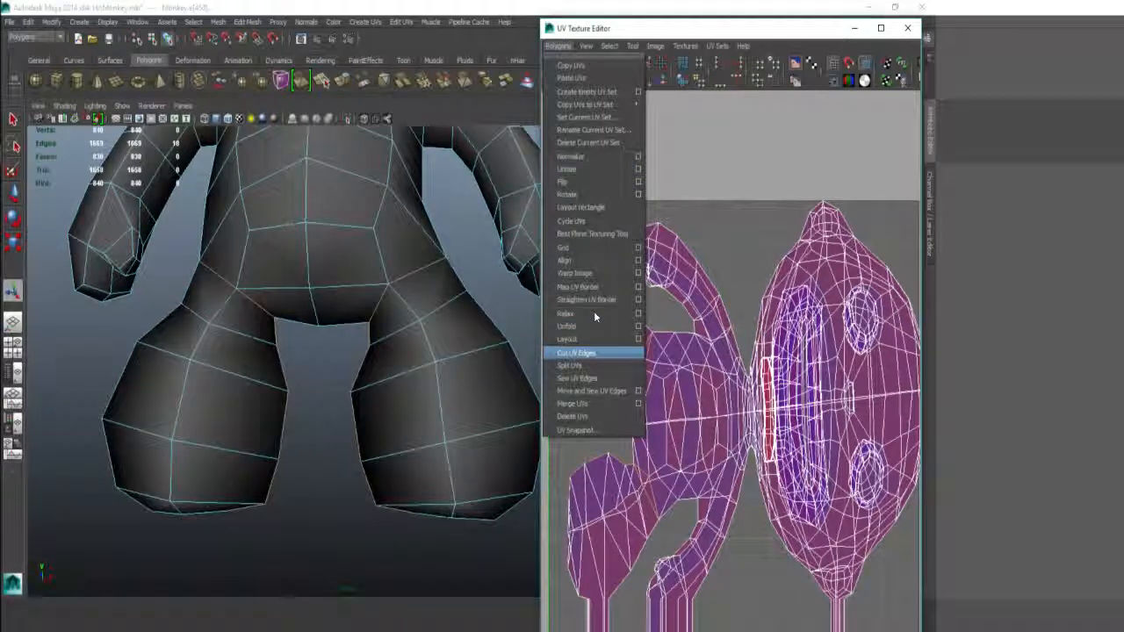
click(594, 353)
scroll(654, 176, down, 2)
alt+middle_drag(654, 176, 654, 148)
alt+right_drag(654, 148, 678, 152)
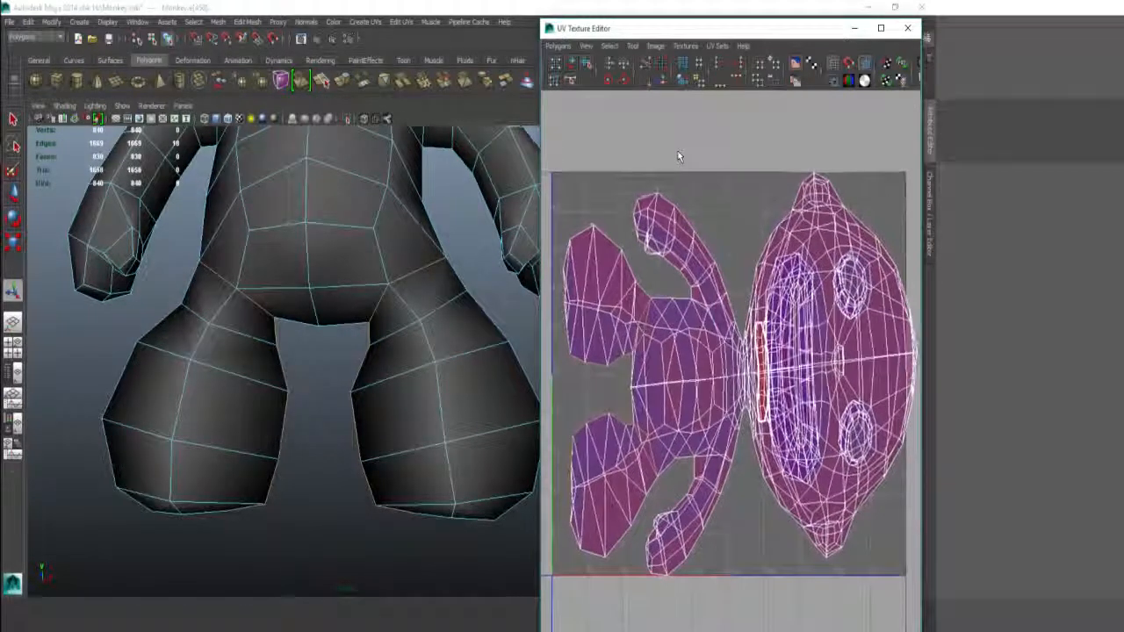
shift+right_click(666, 128)
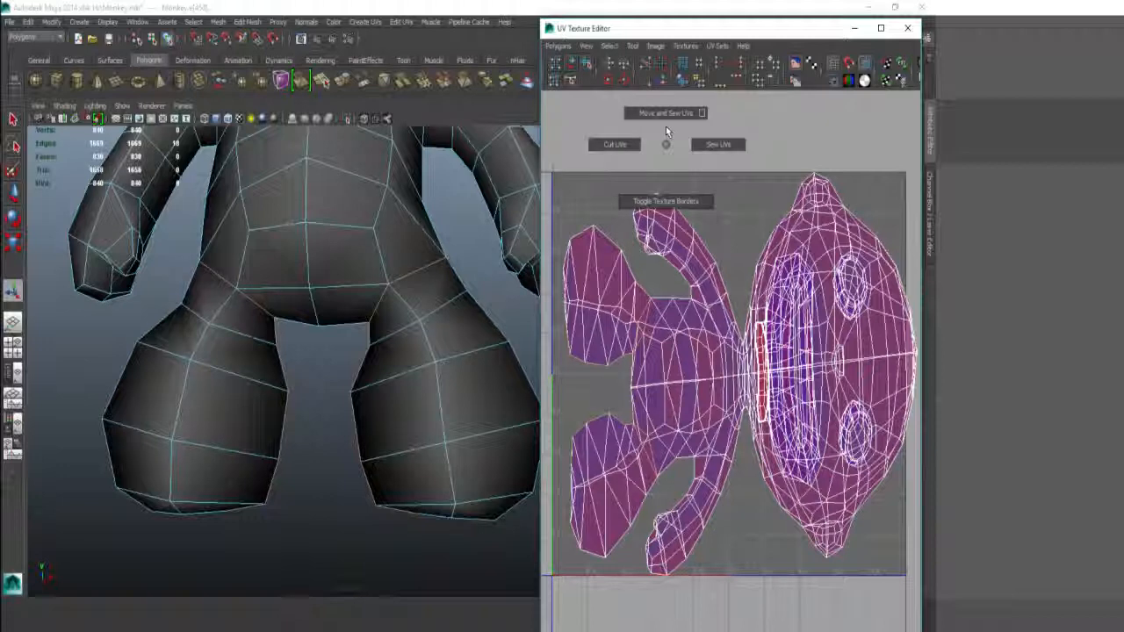
shift+right_drag(622, 133, 572, 129)
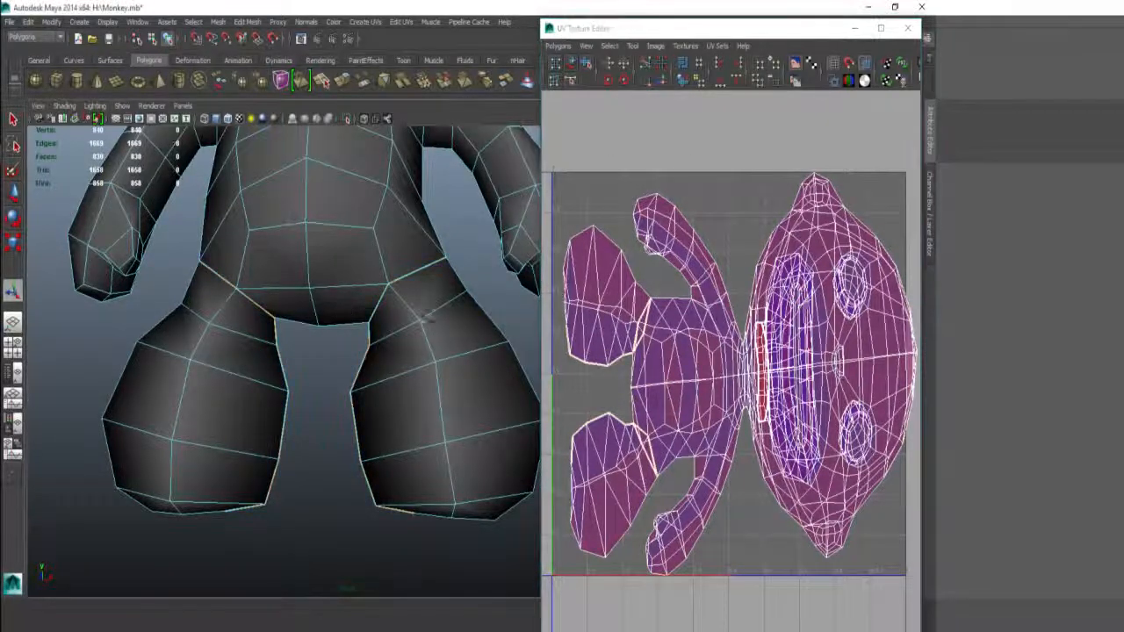
Step: Cut UV seams along the monkey's inner leg edges and the side of its torso
scroll(338, 315, down, 6)
alt+right_drag(313, 301, 414, 316)
alt+drag(414, 316, 319, 319)
alt+right_drag(318, 318, 434, 326)
alt+drag(435, 325, 365, 260)
alt+right_drag(365, 260, 355, 216)
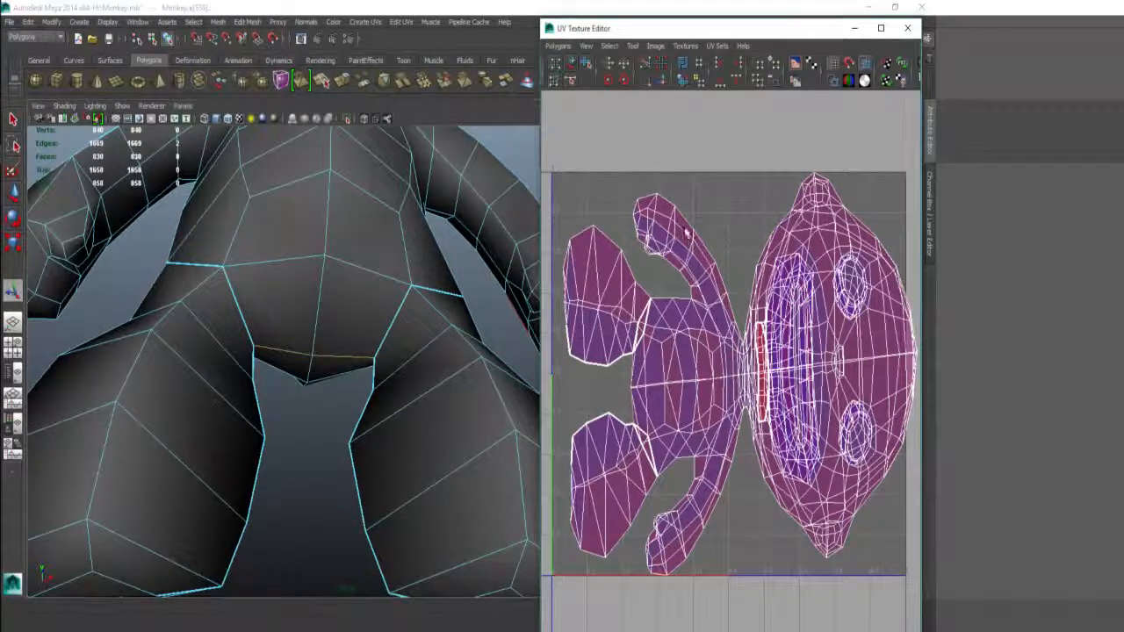
shift+right_drag(683, 260, 636, 248)
mouse_move(367, 281)
alt+mouse_down()
mouse_move(359, 356)
mouse_move(408, 348)
mouse_move(391, 373)
mouse_move(428, 371)
mouse_move(343, 245)
mouse_move(355, 288)
mouse_move(346, 281)
alt+mouse_up()
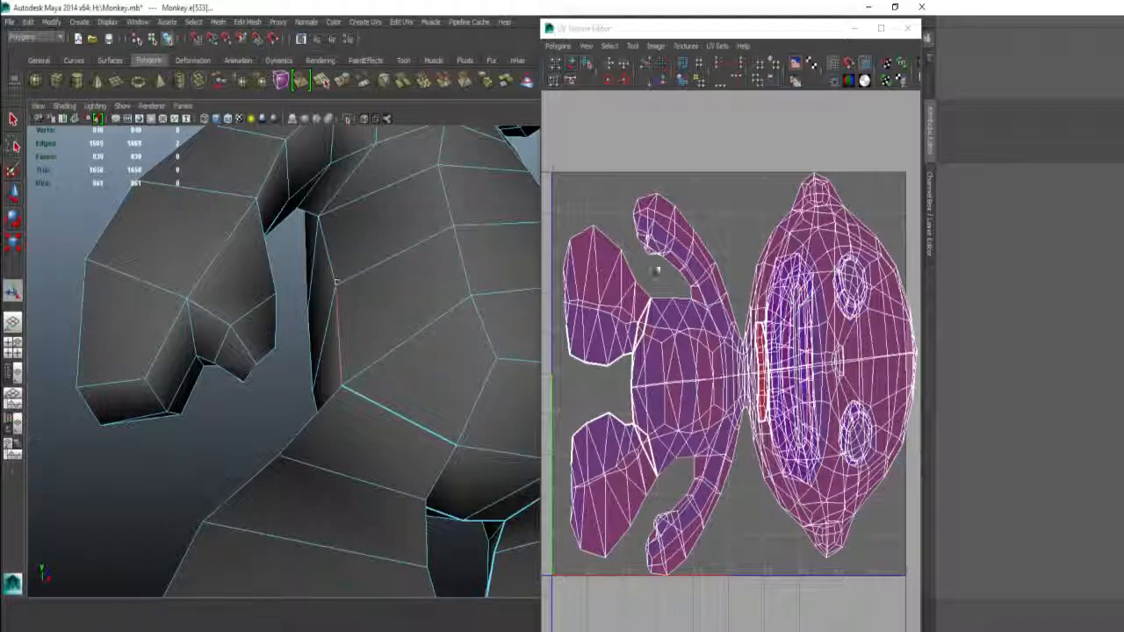
shift+right_drag(752, 251, 713, 218)
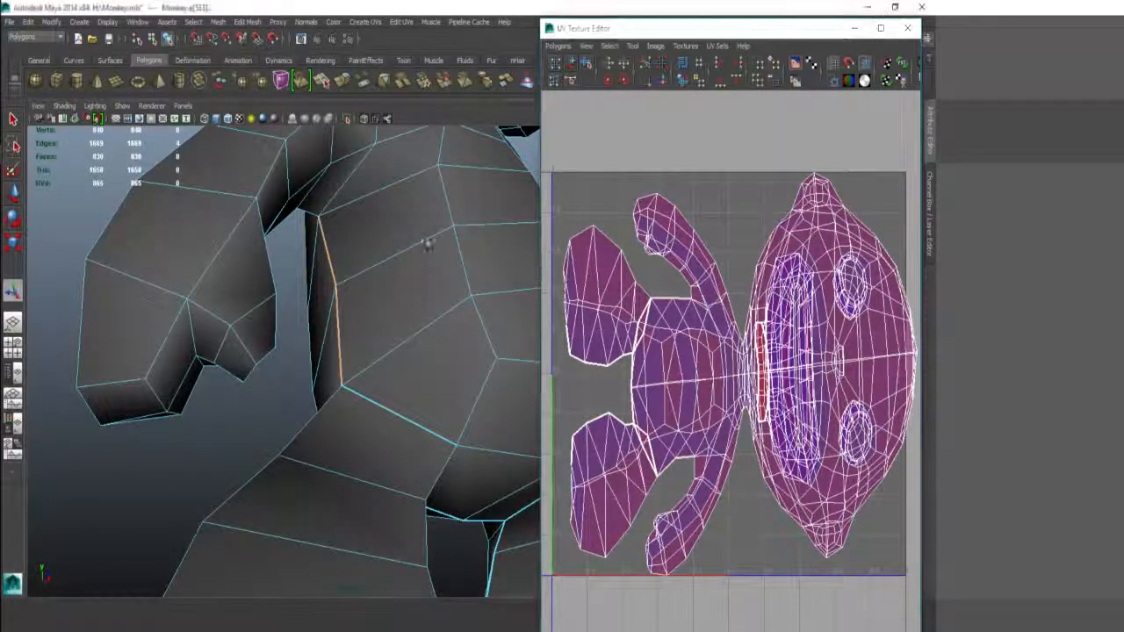
Step: Select edges where the arm meets the shoulder and along the back of the shoulder
alt+drag(427, 245, 308, 315)
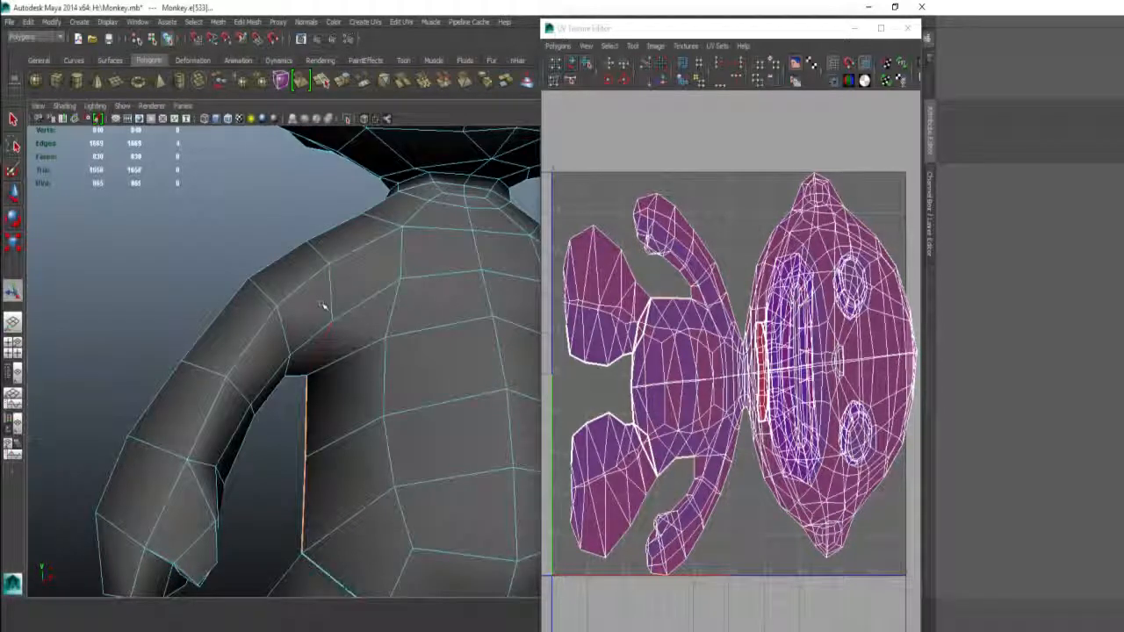
alt+drag(331, 279, 365, 290)
alt+drag(176, 325, 287, 302)
click(286, 304)
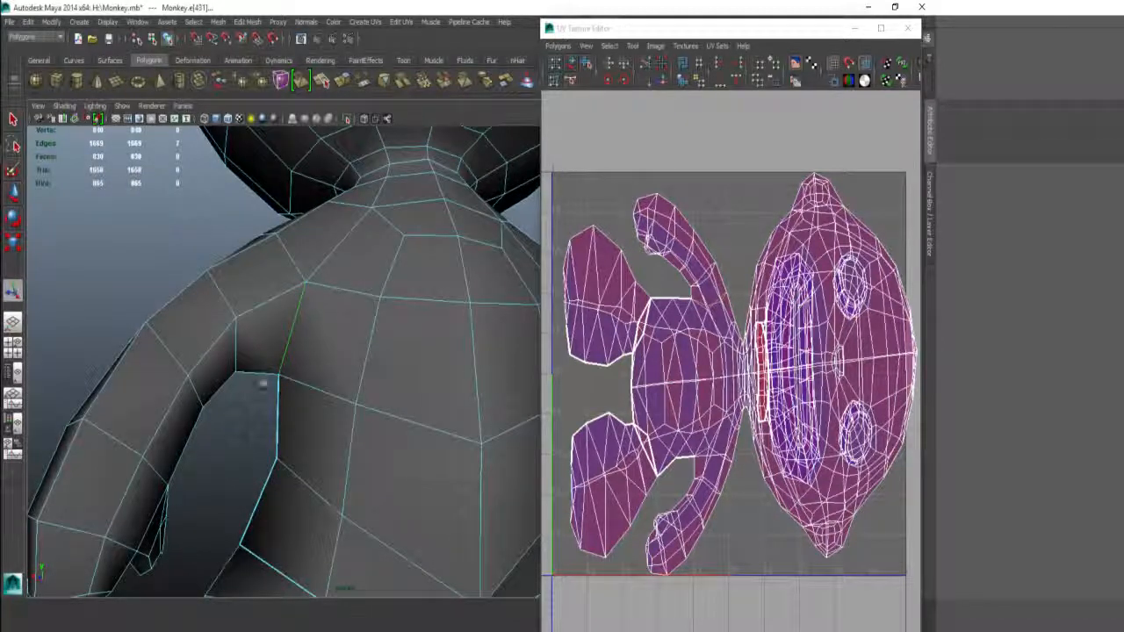
alt+drag(297, 237, 439, 389)
click(348, 377)
alt+middle_drag(348, 378, 344, 381)
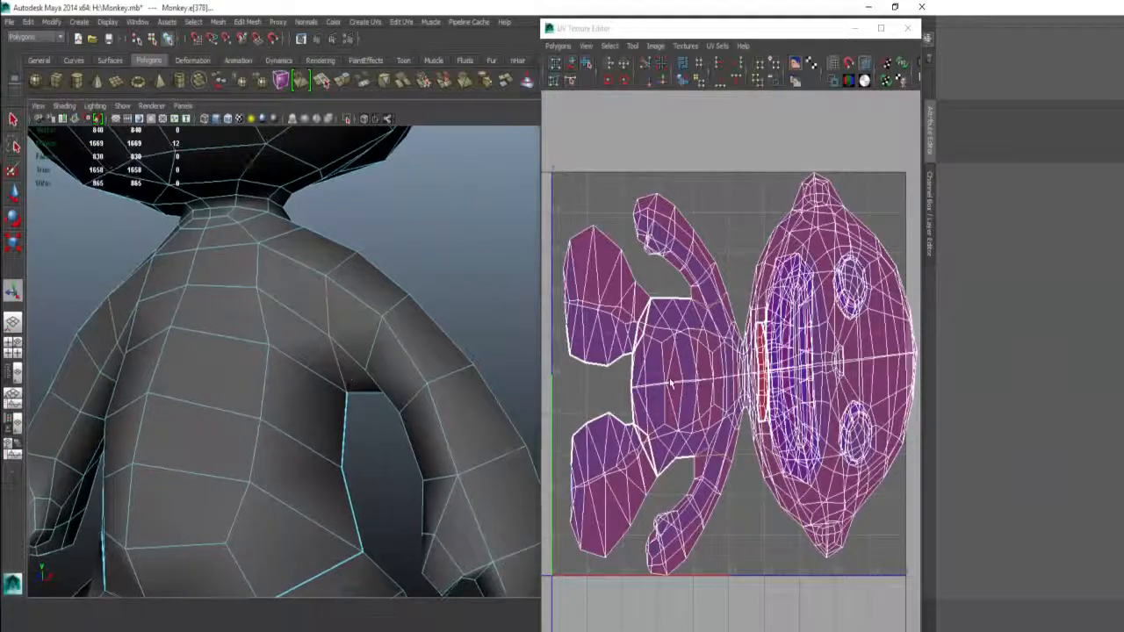
Step: Cut the UVs along the shoulder edges, then along the selected neck edges
shift+right_drag(672, 354, 620, 354)
scroll(366, 260, down, 6)
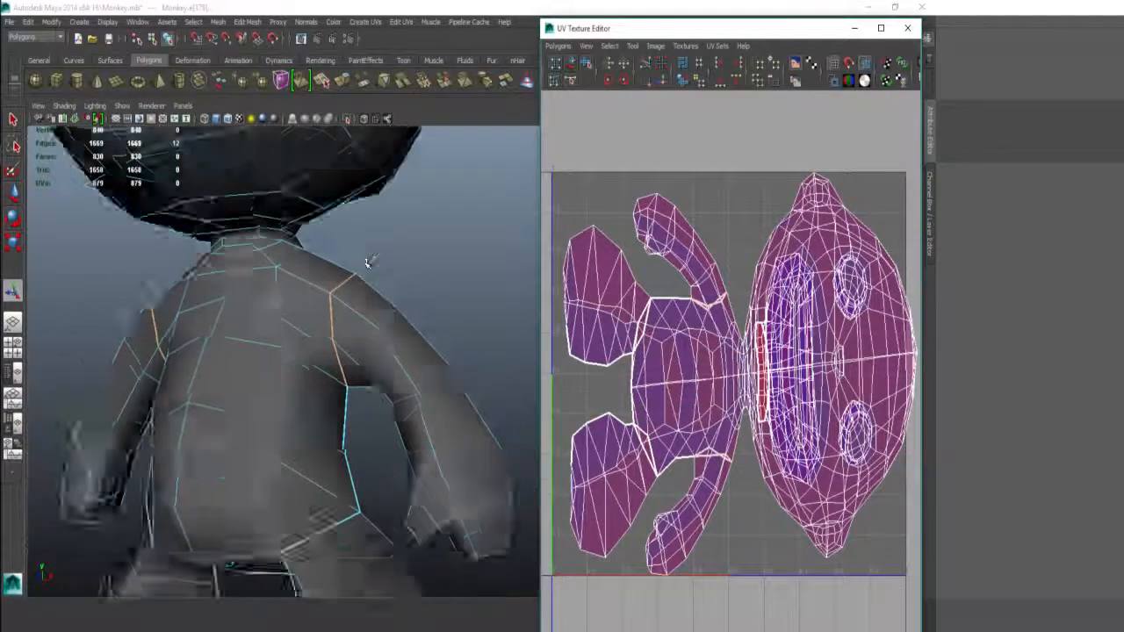
alt+drag(376, 271, 418, 276)
alt+middle_drag(296, 271, 299, 330)
scroll(298, 330, up, 2)
scroll(303, 327, up, 5)
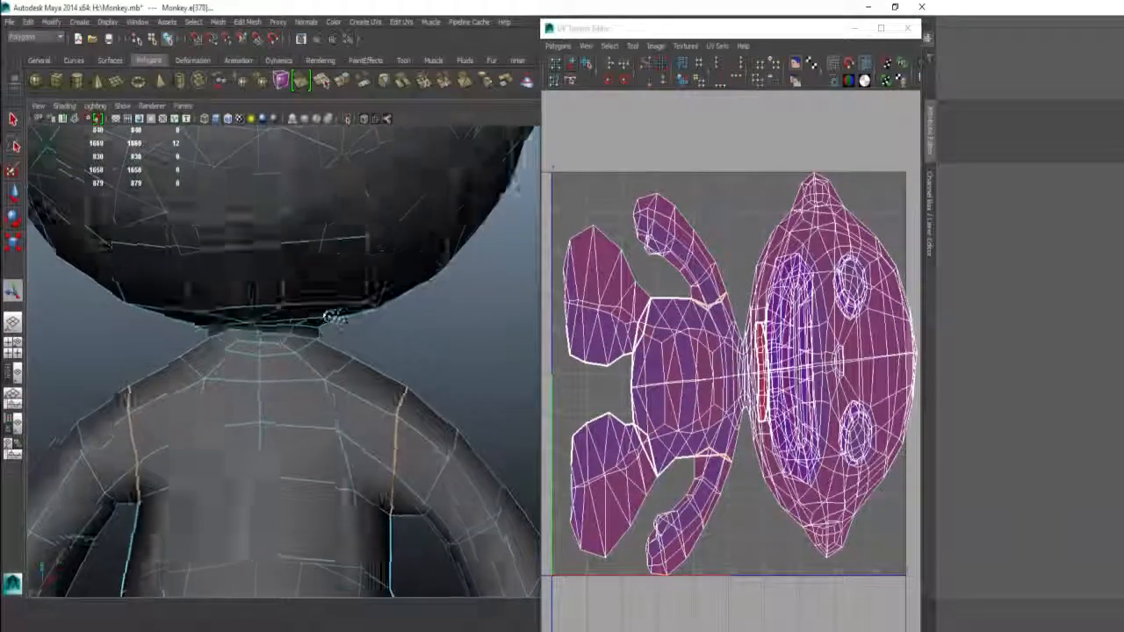
alt+drag(411, 313, 195, 324)
mouse_move(365, 314)
alt+mouse_down()
mouse_move(442, 284)
mouse_move(304, 304)
mouse_move(363, 316)
alt+mouse_up()
alt+right_drag(364, 316, 170, 306)
alt+drag(171, 306, 333, 381)
alt+middle_drag(333, 381, 283, 296)
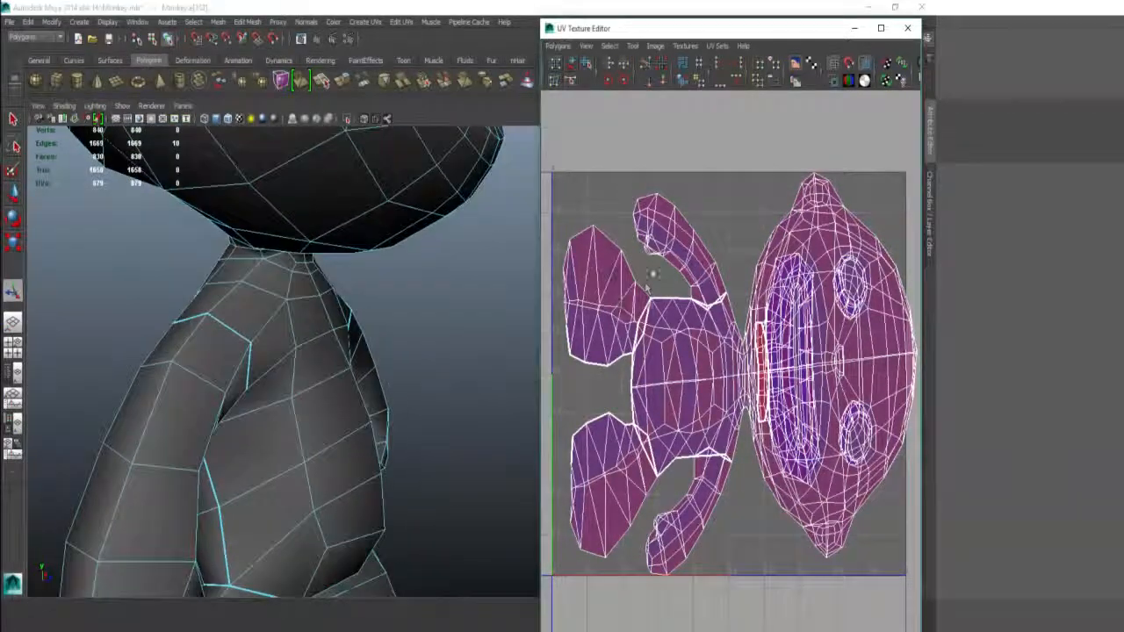
shift+right_drag(653, 305, 604, 304)
alt+drag(399, 264, 292, 243)
Step: Cut UV seams along the mouth edges and the centre edge loop over the head
alt+middle_drag(291, 243, 298, 321)
alt+drag(326, 322, 284, 271)
shift+right_drag(691, 292, 612, 246)
alt+drag(251, 243, 506, 291)
click(395, 376)
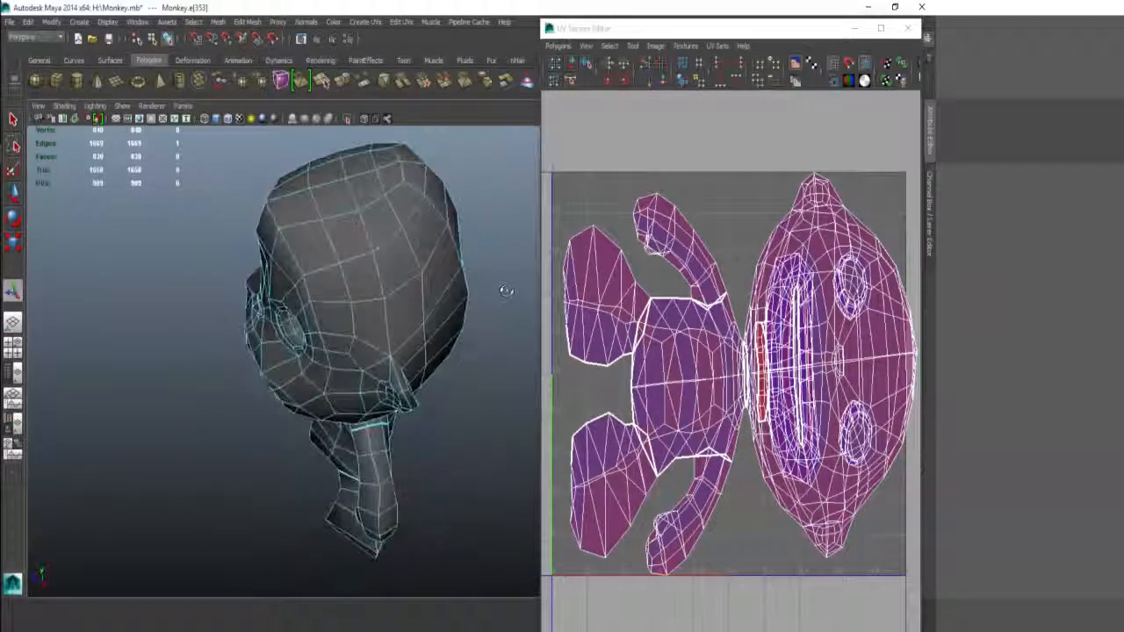
alt+drag(329, 141, 300, 188)
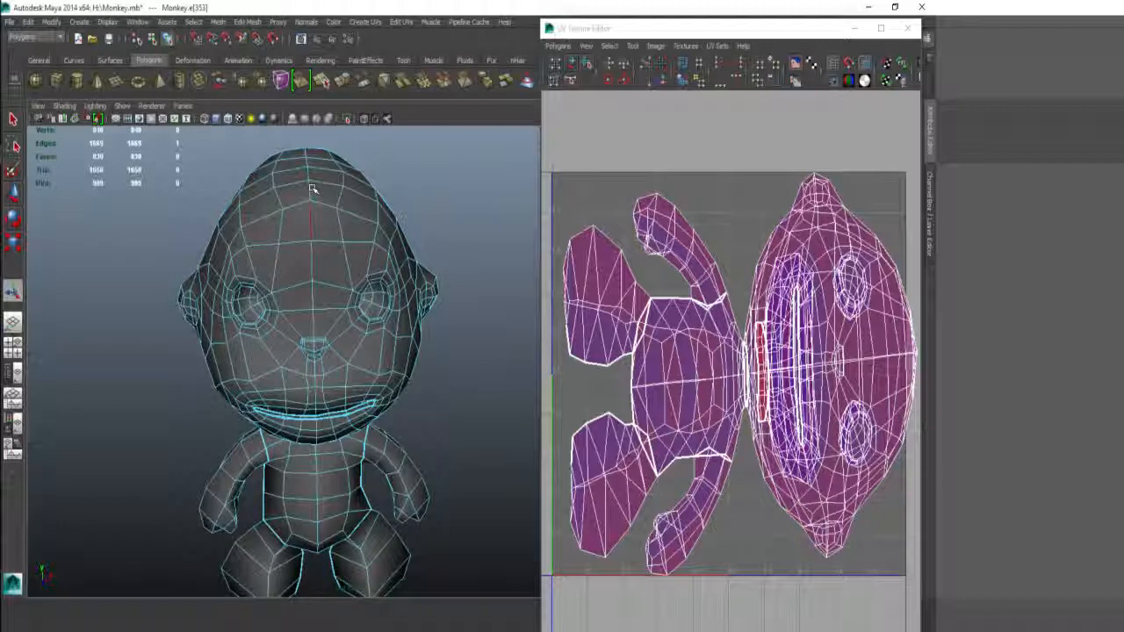
shift+double_click(313, 189)
alt+drag(312, 188, 337, 261)
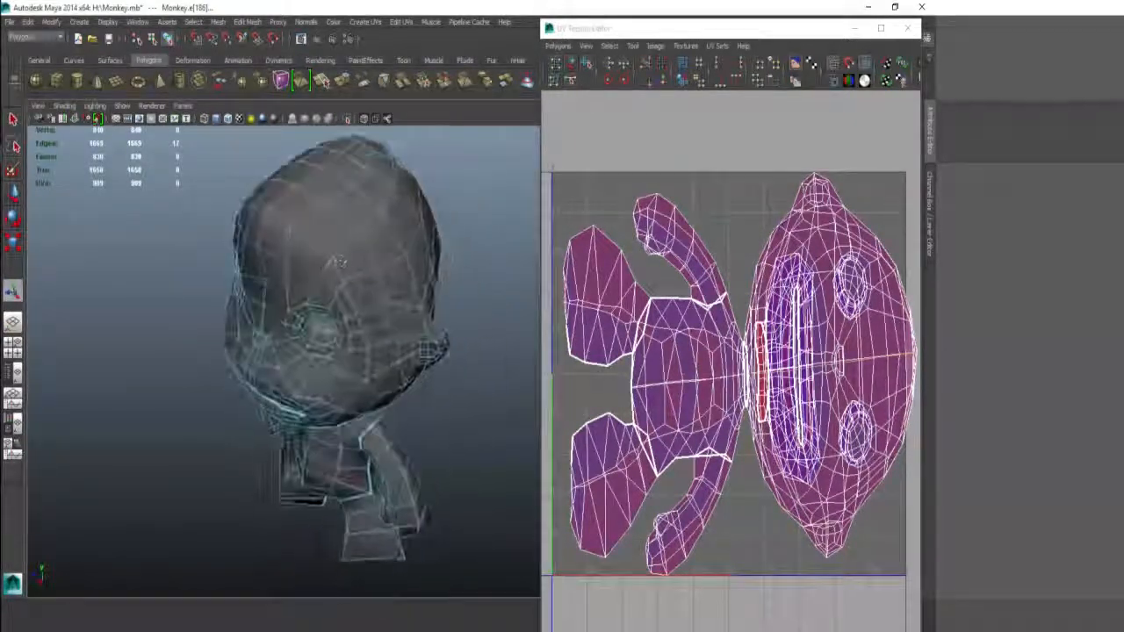
shift+right_drag(747, 241, 720, 202)
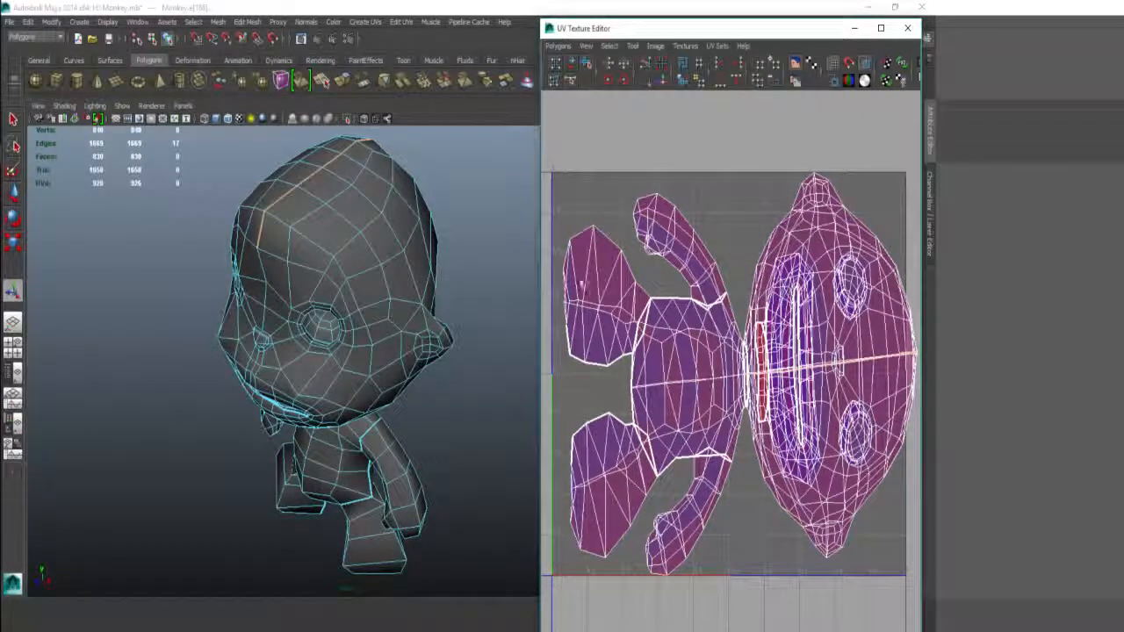
Step: Select the edge loops around the monkey's eye and cut the UVs along each
alt+drag(316, 282, 221, 263)
alt+right_drag(220, 263, 430, 273)
alt+middle_drag(429, 273, 377, 389)
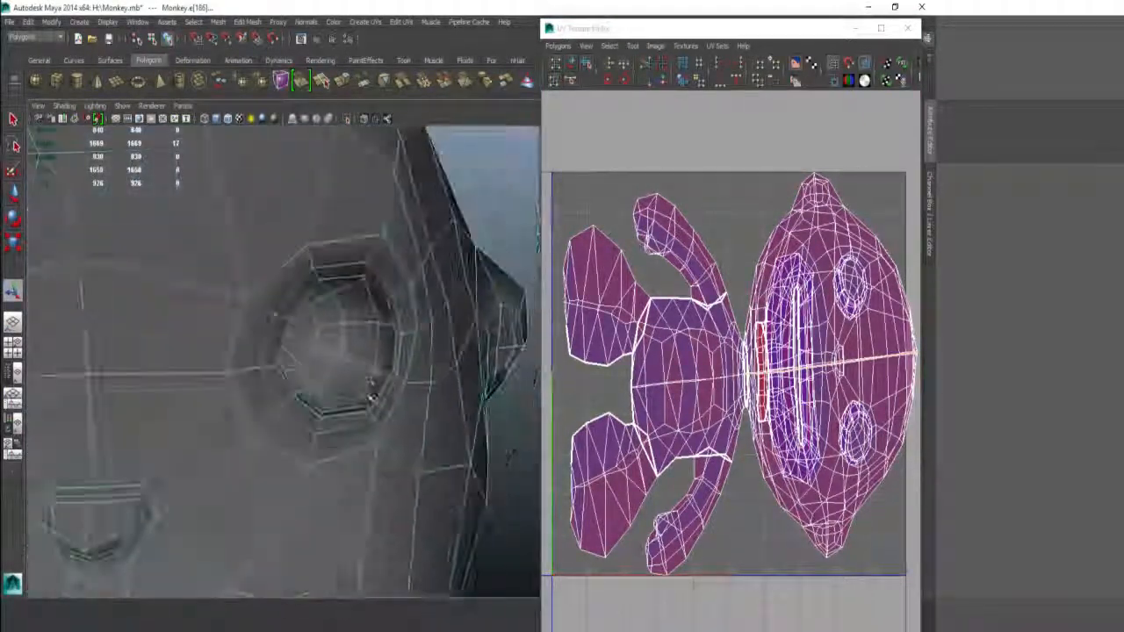
alt+drag(376, 389, 405, 185)
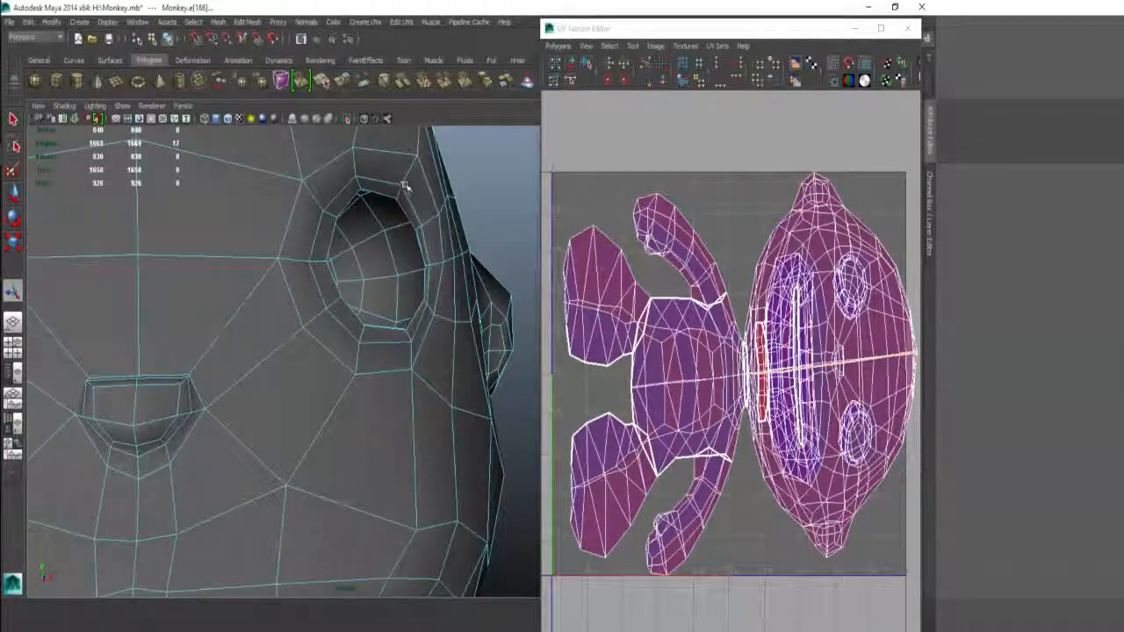
double_click(405, 186)
alt+drag(386, 232, 307, 229)
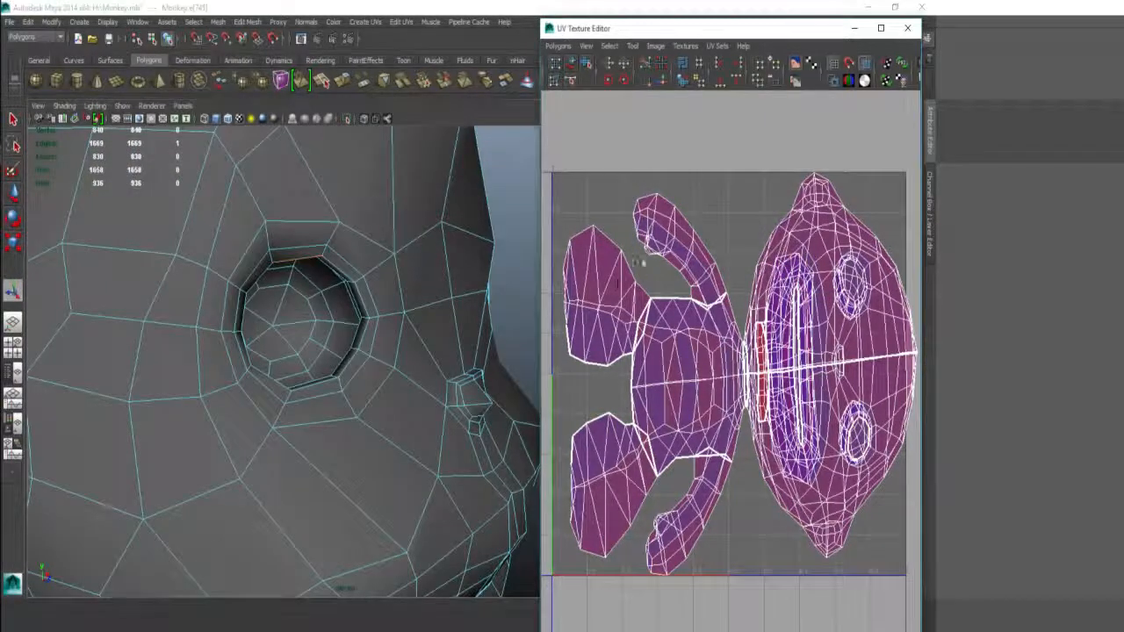
shift+right_drag(645, 298, 605, 294)
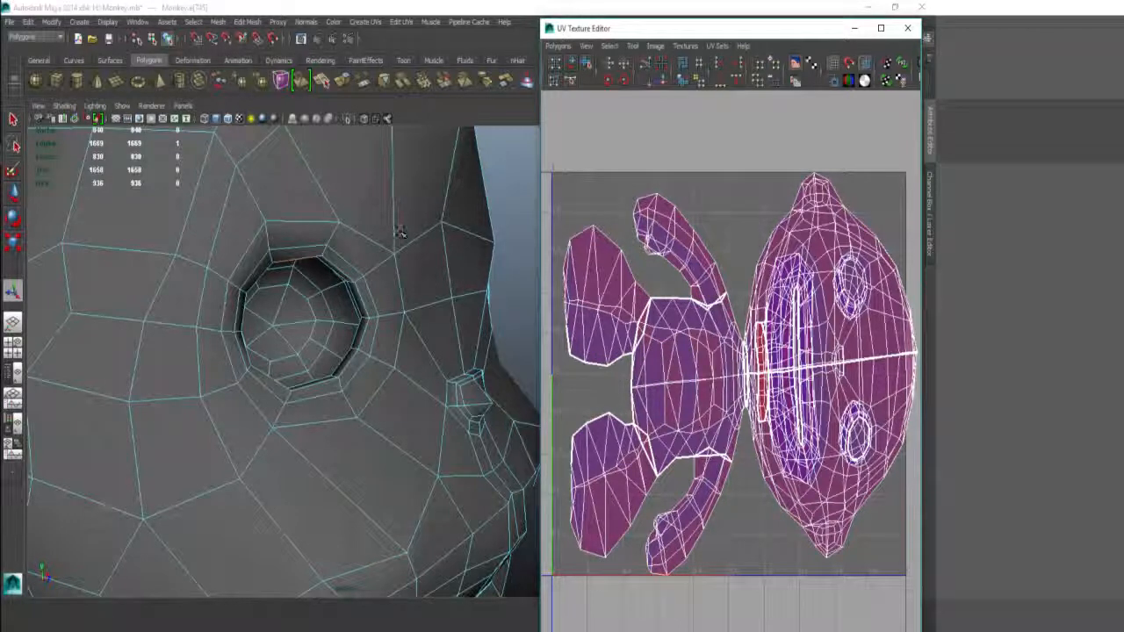
right_drag(335, 235, 340, 219)
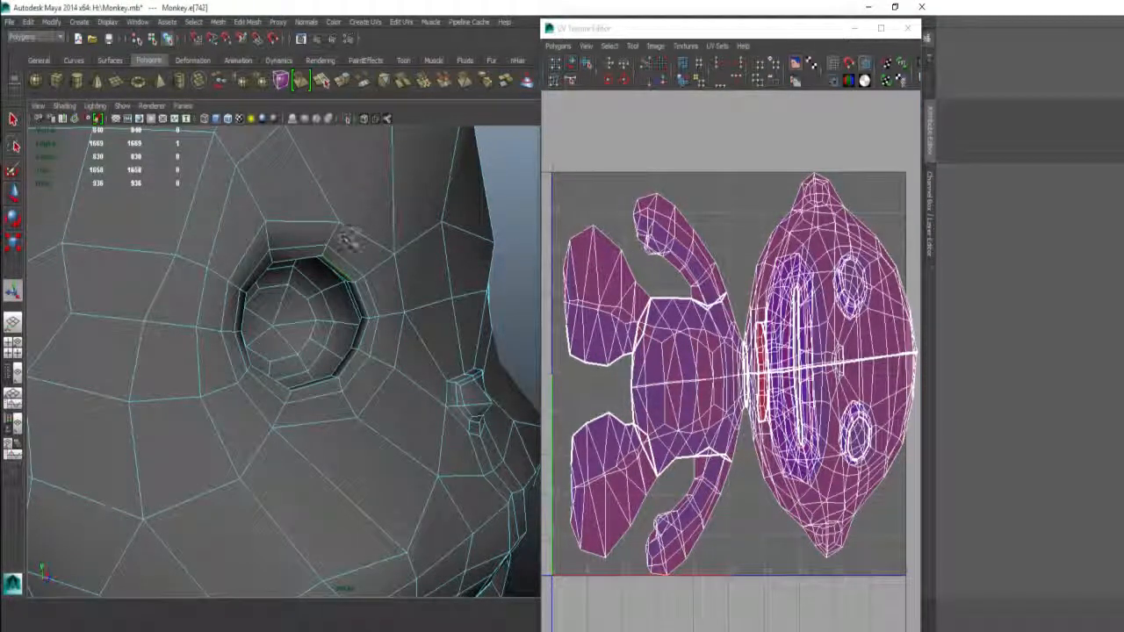
double_click(340, 266)
shift+right_drag(705, 232, 650, 237)
scroll(428, 286, down, 8)
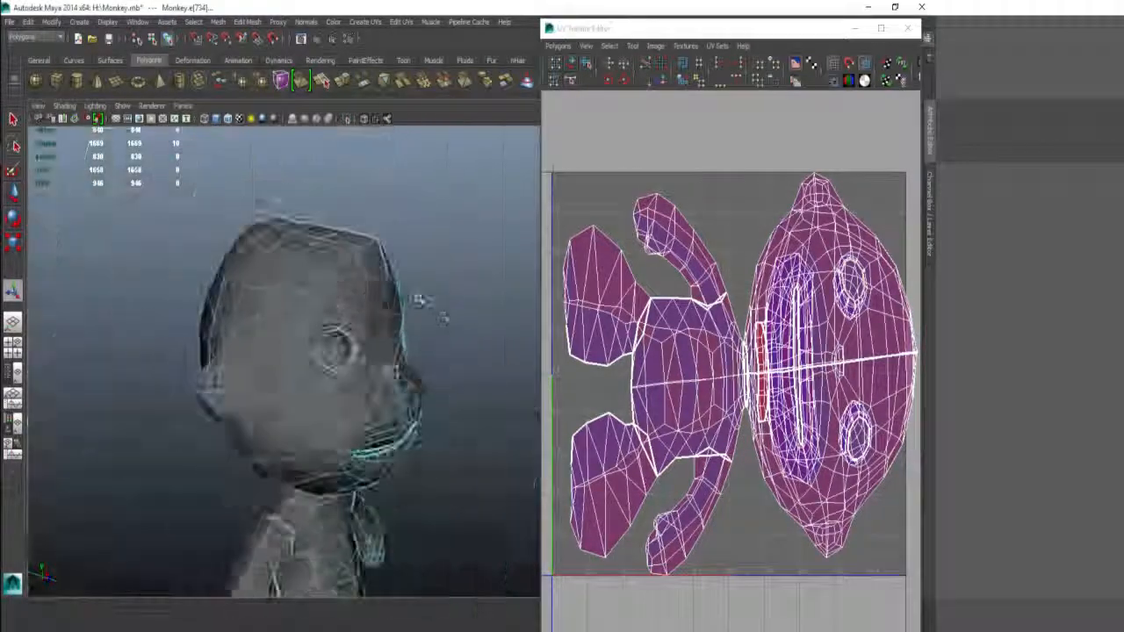
alt+drag(420, 301, 317, 325)
scroll(338, 330, up, 4)
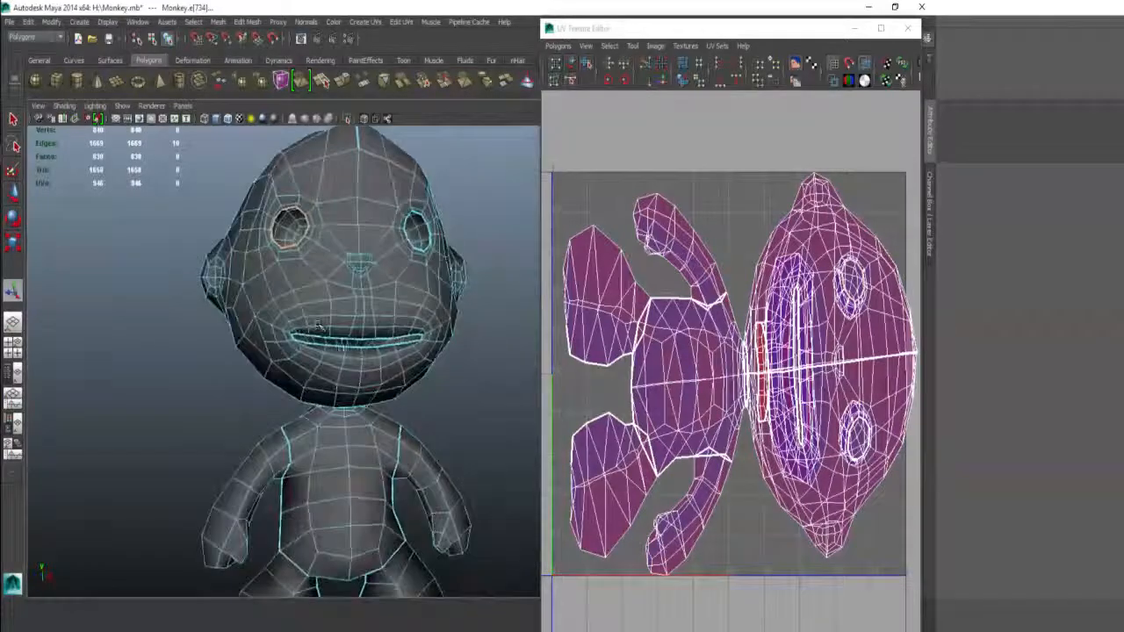
Step: Switch to edge selection and start picking edges of the neck loop
scroll(318, 326, down, 2)
alt+middle_drag(347, 399, 353, 301)
alt+right_drag(425, 340, 439, 341)
alt+right_drag(301, 349, 377, 346)
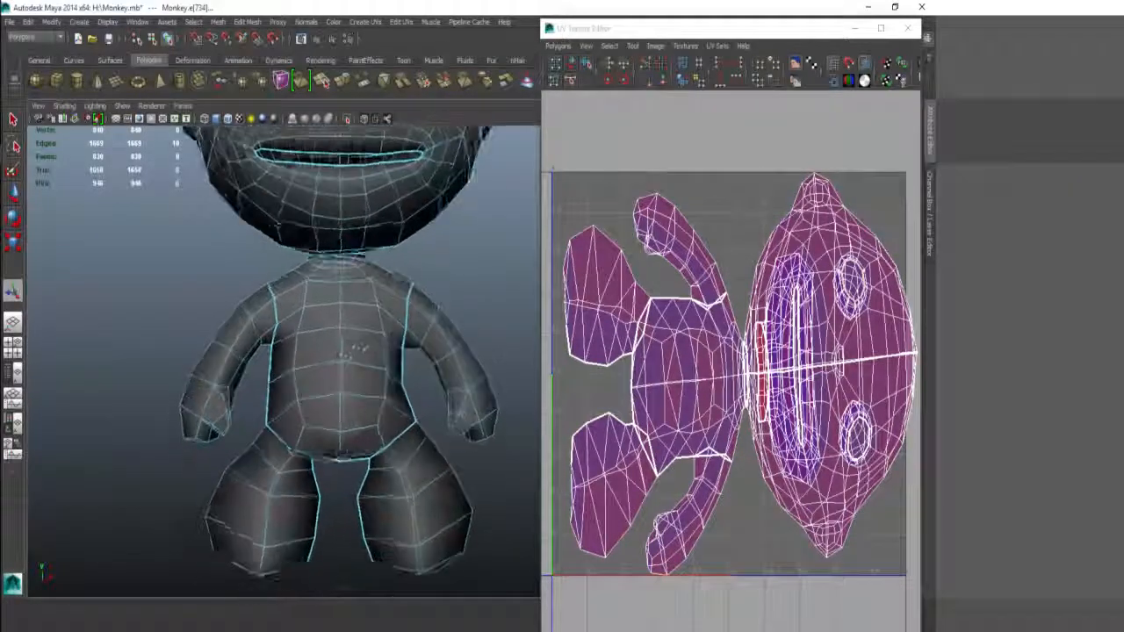
alt+drag(360, 348, 387, 316)
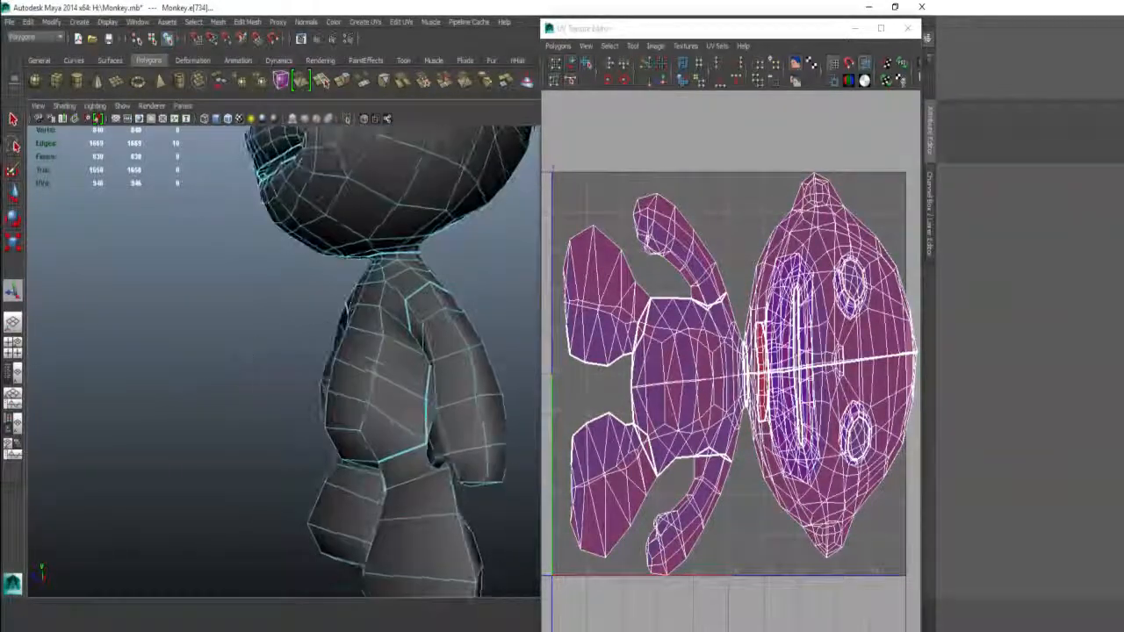
alt+right_drag(307, 321, 356, 319)
alt+drag(357, 319, 425, 278)
alt+middle_drag(427, 262, 373, 344)
right_drag(373, 346, 375, 287)
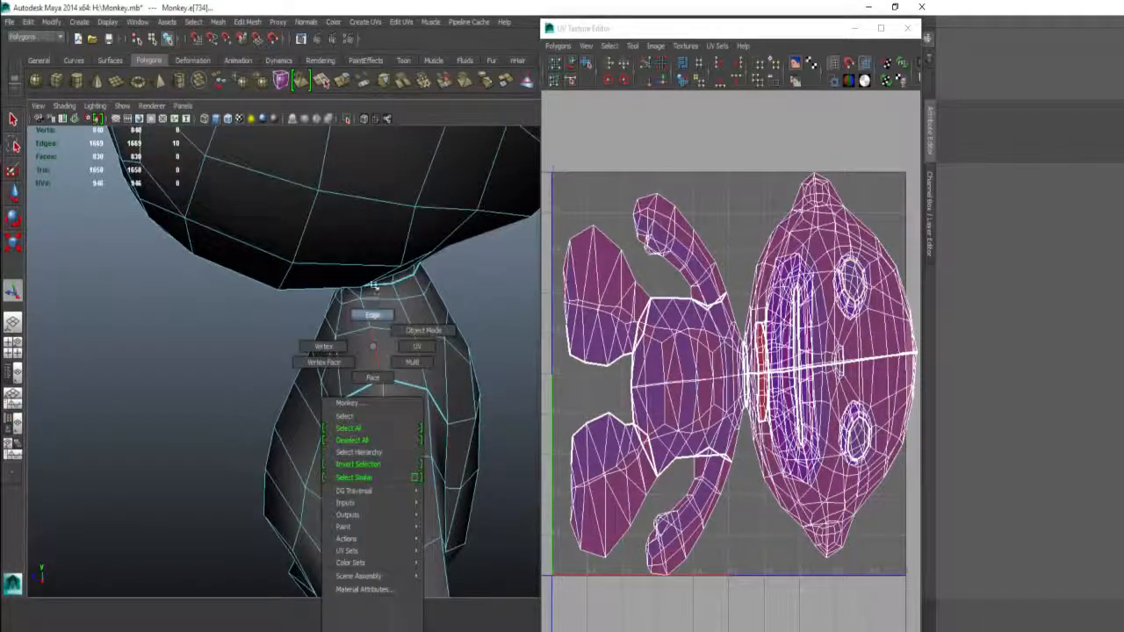
mouse_move(372, 285)
alt+mouse_down()
mouse_move(342, 281)
mouse_move(357, 273)
alt+mouse_up()
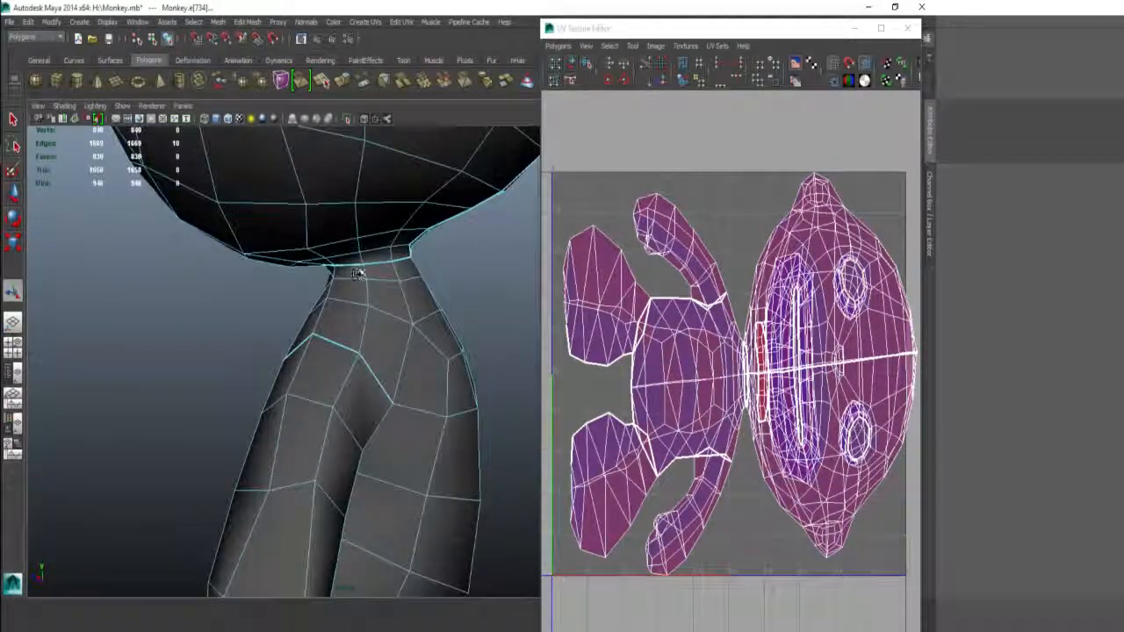
click(358, 313)
shift+click(364, 293)
Step: Add the remaining edges around the neck and cut the UVs along that loop
alt+drag(423, 328, 237, 357)
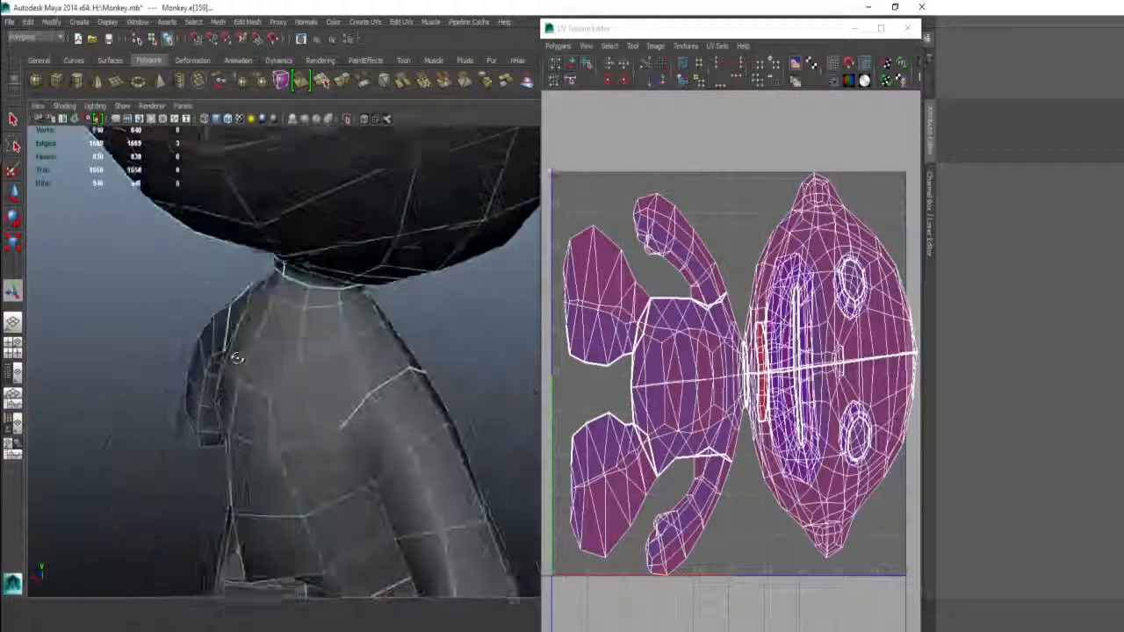
shift+click(356, 369)
shift+click(349, 327)
alt+drag(351, 327, 345, 247)
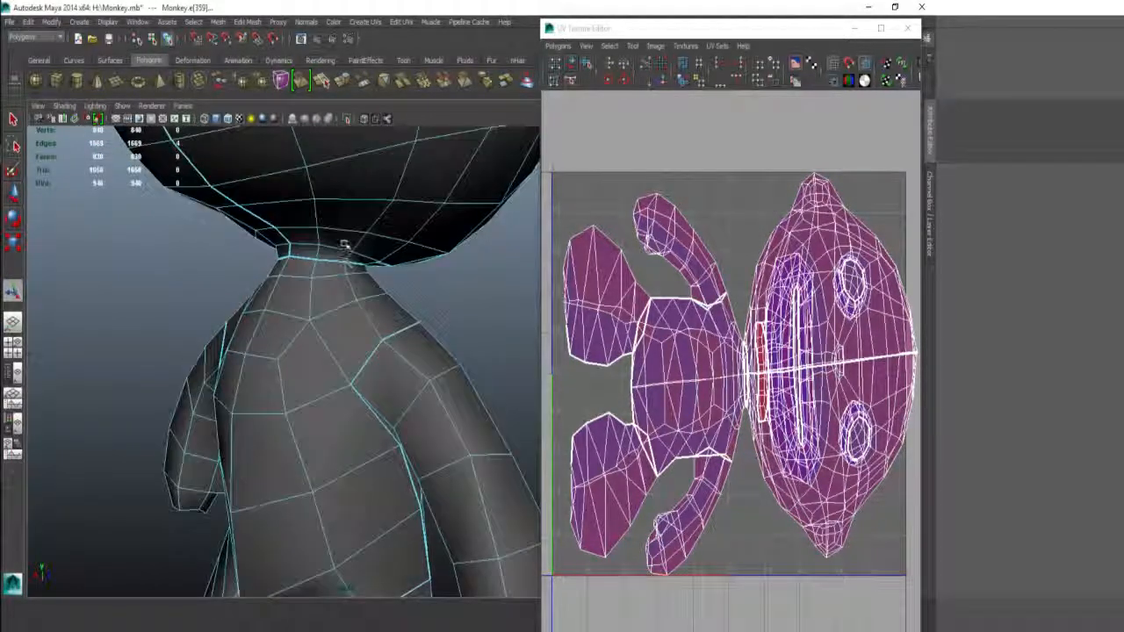
shift+click(389, 256)
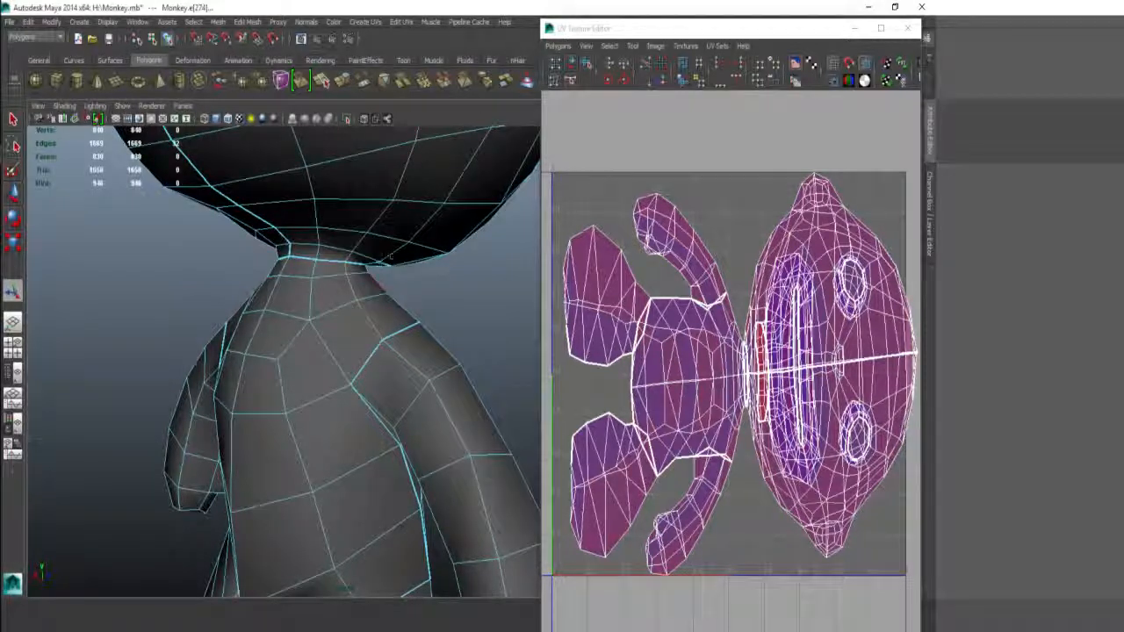
shift+click(349, 250)
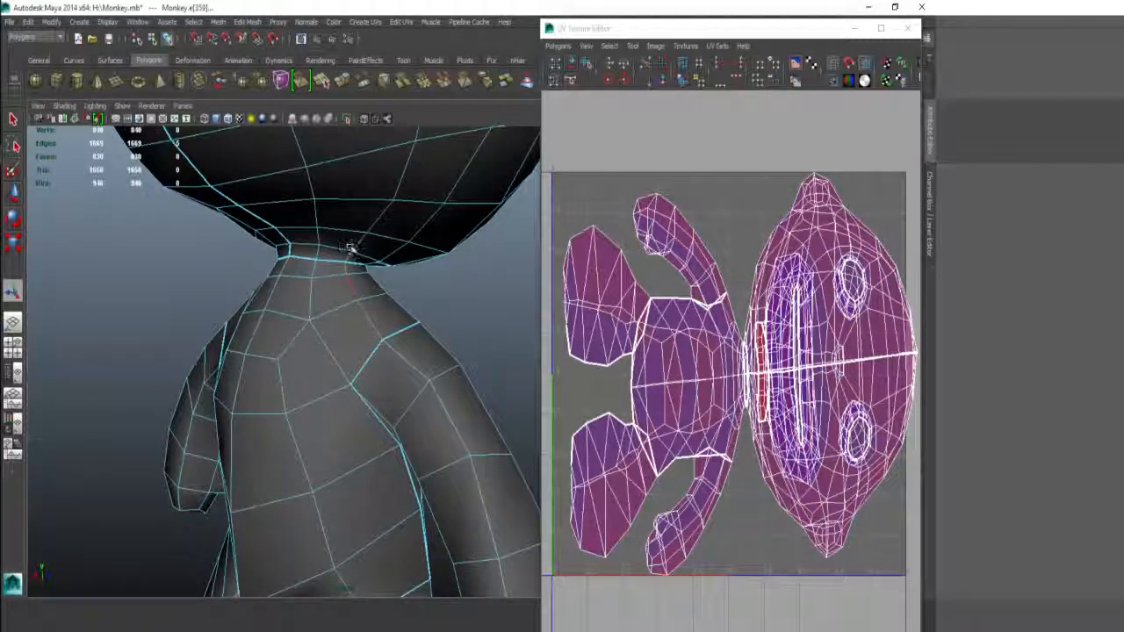
alt+drag(287, 313, 389, 318)
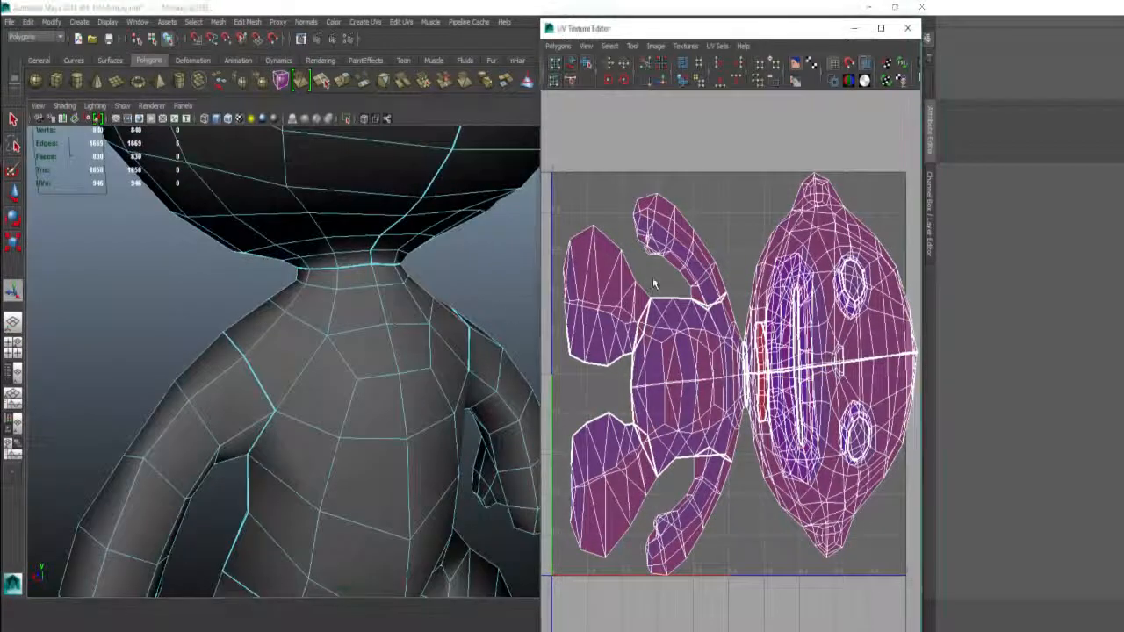
shift+right_drag(655, 283, 600, 288)
scroll(655, 284, down, 5)
alt+drag(390, 317, 438, 341)
scroll(279, 313, down, 5)
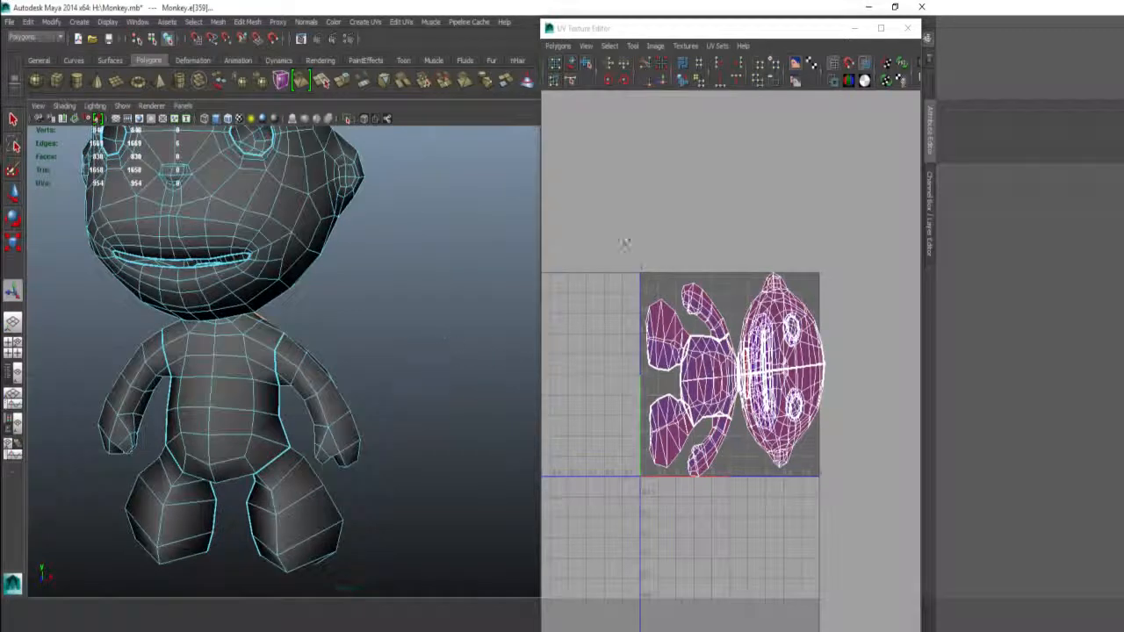
alt+middle_drag(613, 229, 576, 188)
alt+right_drag(577, 188, 708, 120)
alt+middle_drag(707, 120, 761, 206)
alt+right_drag(762, 206, 794, 209)
alt+middle_drag(560, 224, 672, 292)
right_drag(667, 323, 700, 289)
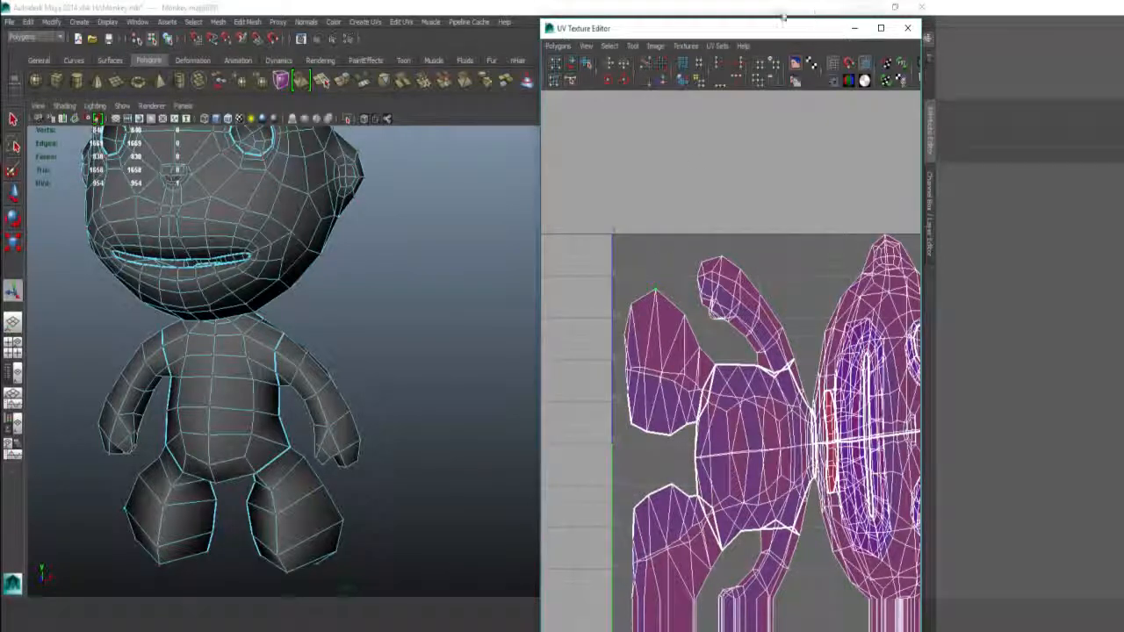
Step: Move the foot-sole UV shell up above the other shells with the Move tool
click(609, 45)
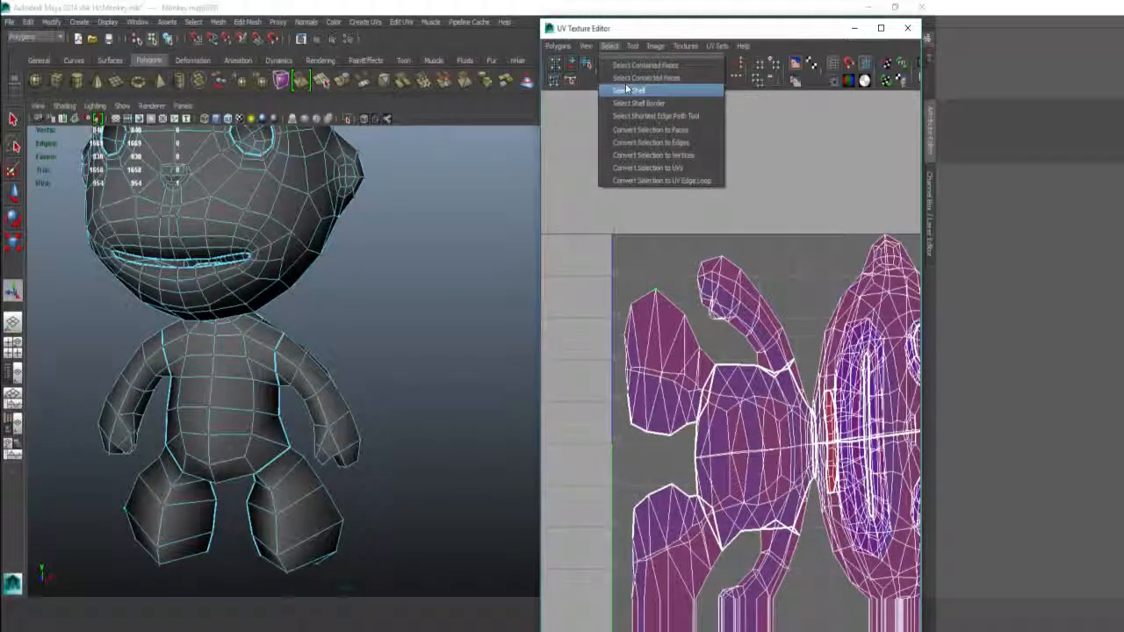
click(742, 209)
mouse_move(718, 205)
shift+right_down()
mouse_move(717, 180)
mouse_move(717, 205)
mouse_move(737, 174)
mouse_move(734, 184)
shift+right_up()
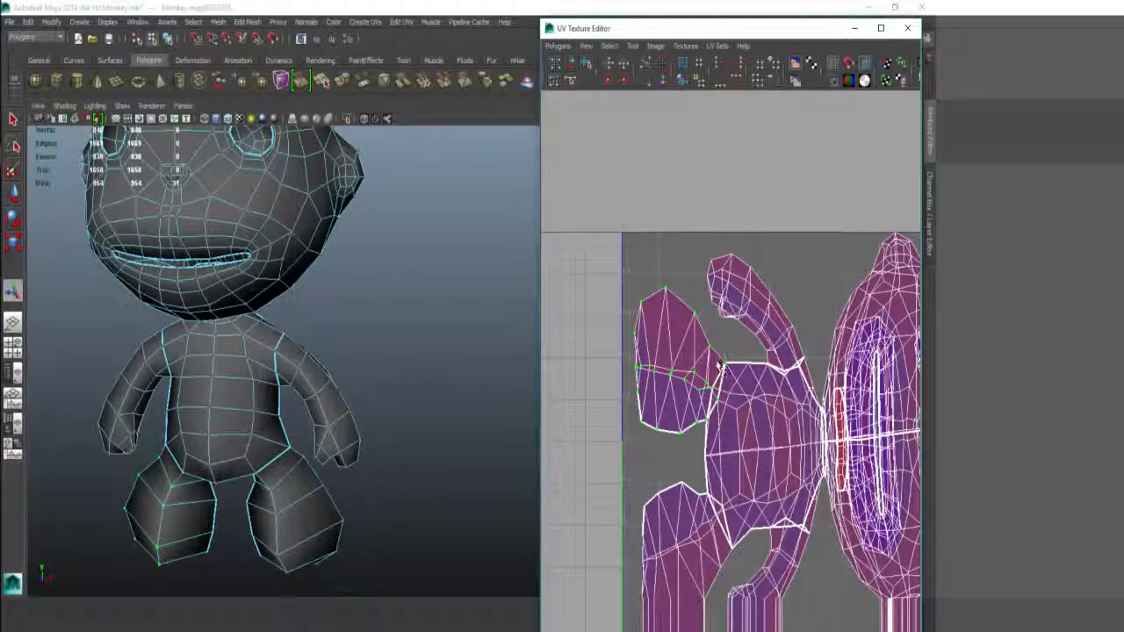
key(w)
middle_drag(824, 360, 770, 229)
middle_drag(615, 225, 730, 273)
scroll(725, 274, up, 3)
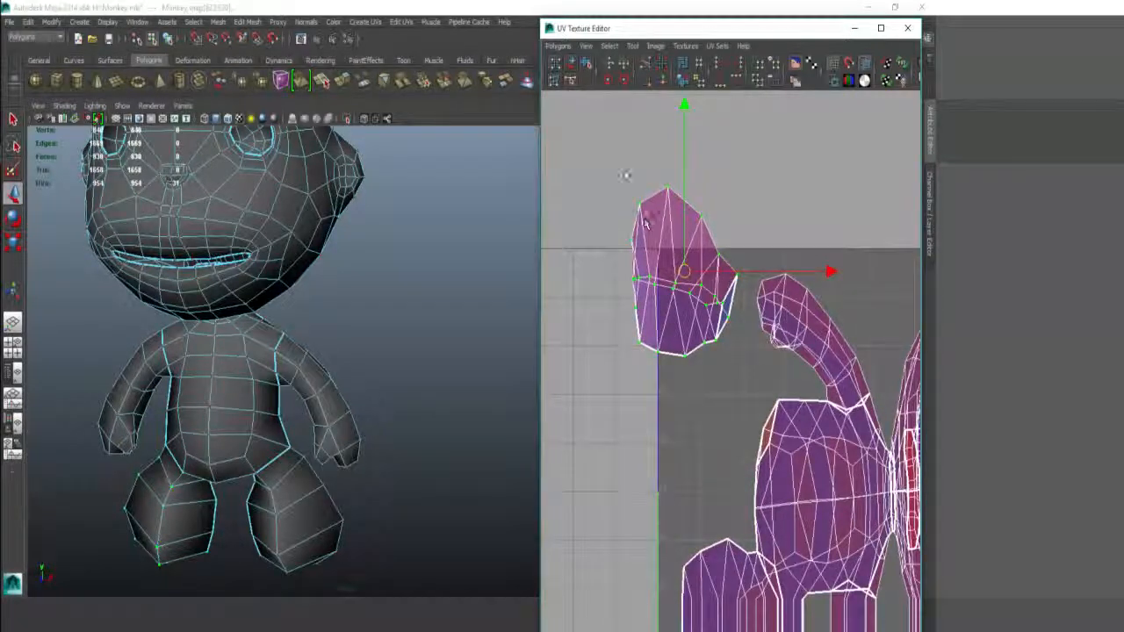
Step: Unfold the foot-sole shell so it lies flat, zooming in to check it
shift+right_drag(623, 168, 622, 132)
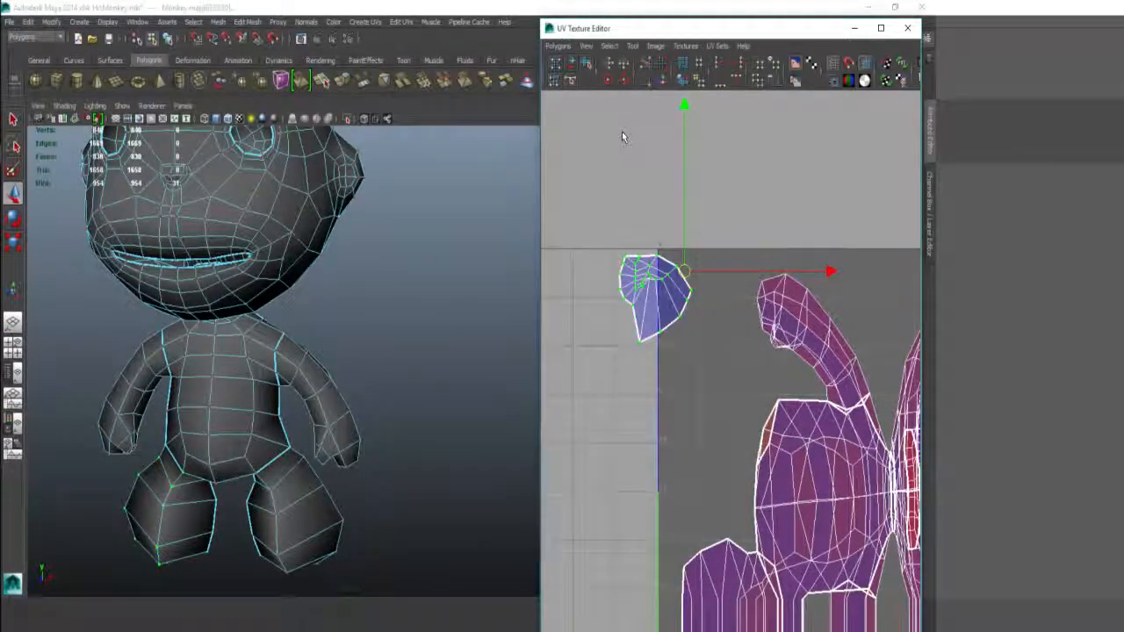
alt+middle_drag(659, 246, 692, 260)
alt+right_drag(693, 260, 755, 260)
mouse_move(703, 255)
alt+middle_down()
mouse_move(732, 271)
mouse_move(714, 244)
alt+middle_up()
shift+right_drag(709, 214, 708, 246)
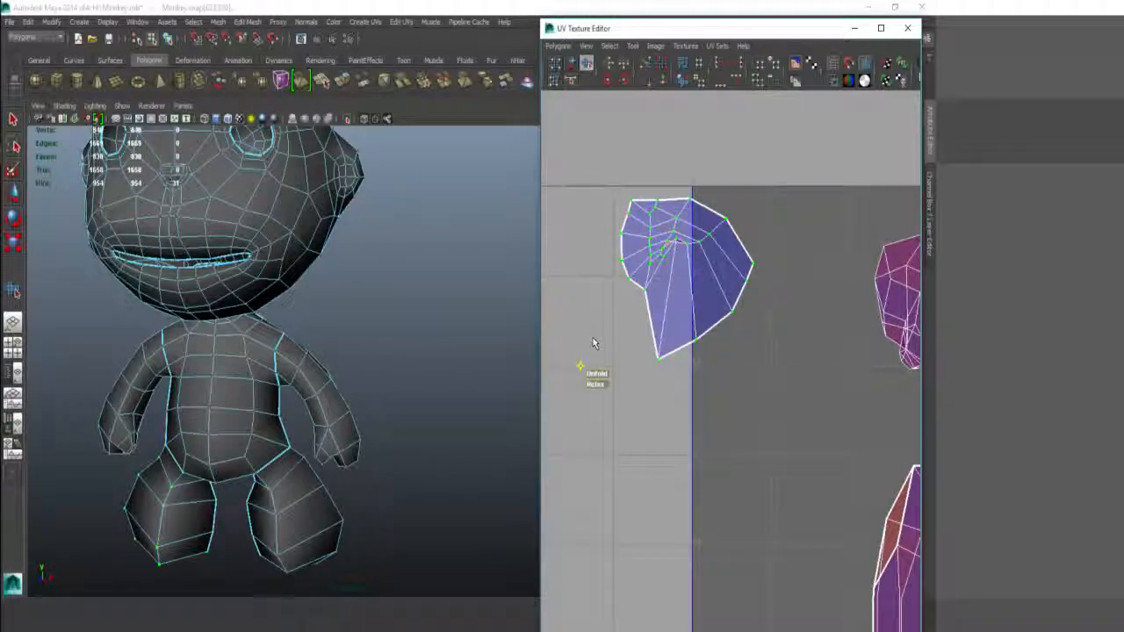
Step: Unfold the first foot-sole UV shell with the Smooth UV Unfold handle and even it out
drag(593, 329, 798, 304)
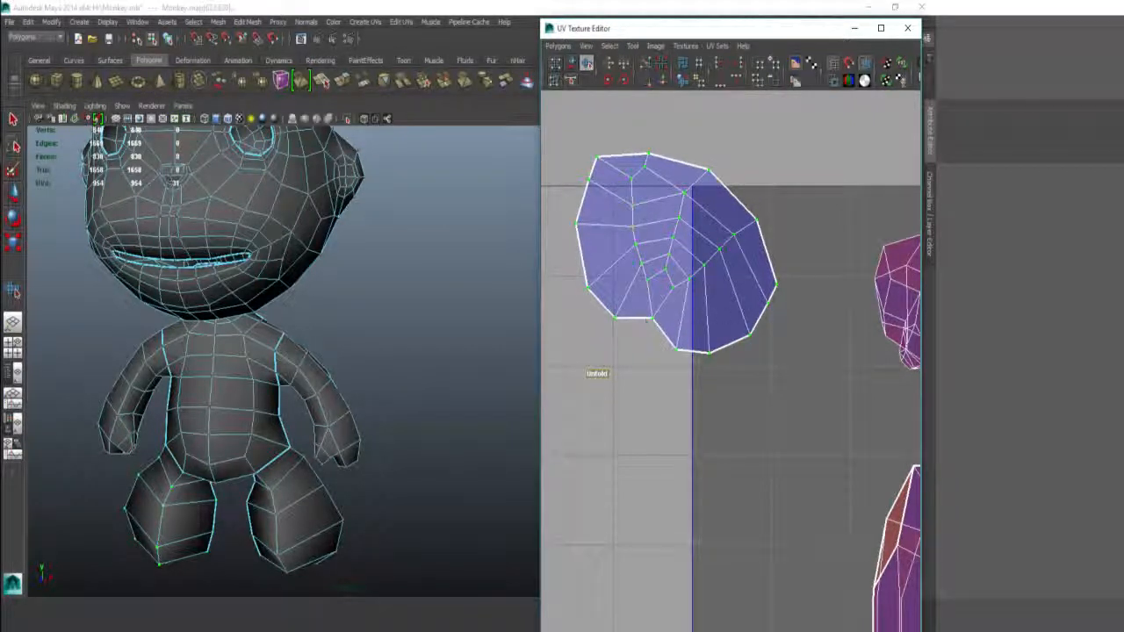
drag(597, 330, 888, 309)
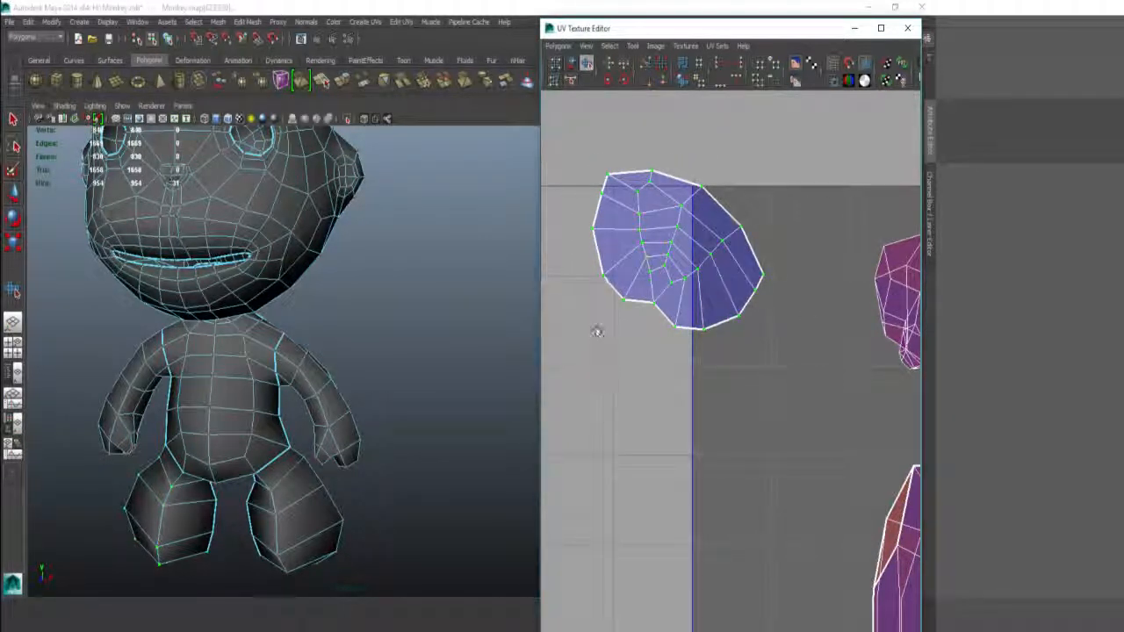
drag(597, 330, 653, 325)
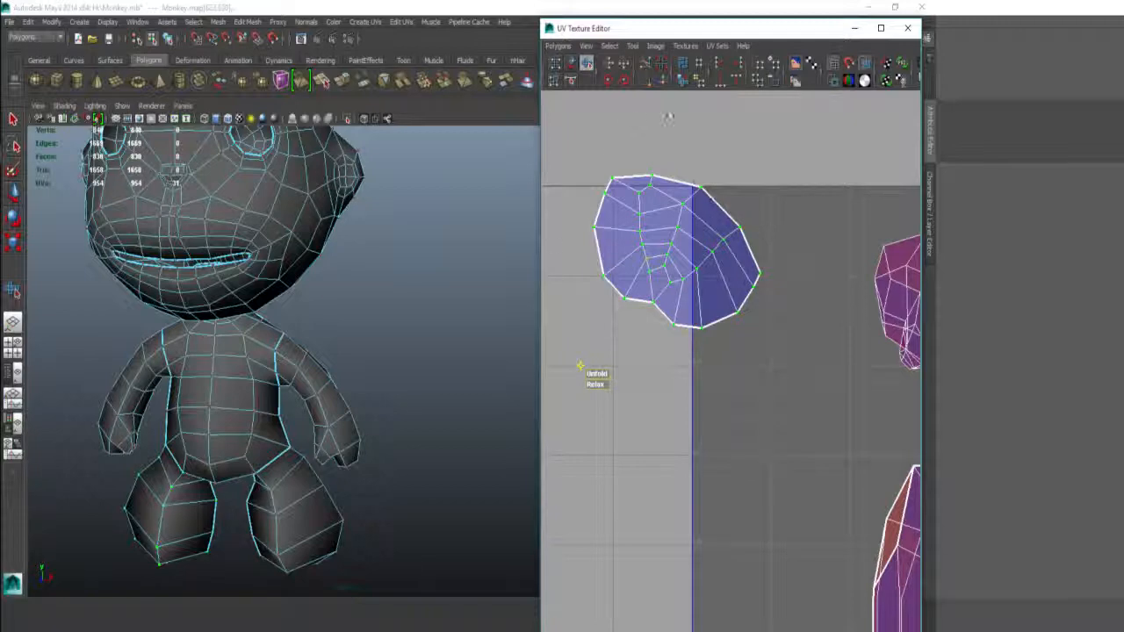
Step: Select a UV on the other foot-sole piece and convert it to the whole shell
alt+middle_drag(747, 270, 676, 111)
alt+right_drag(675, 111, 602, 210)
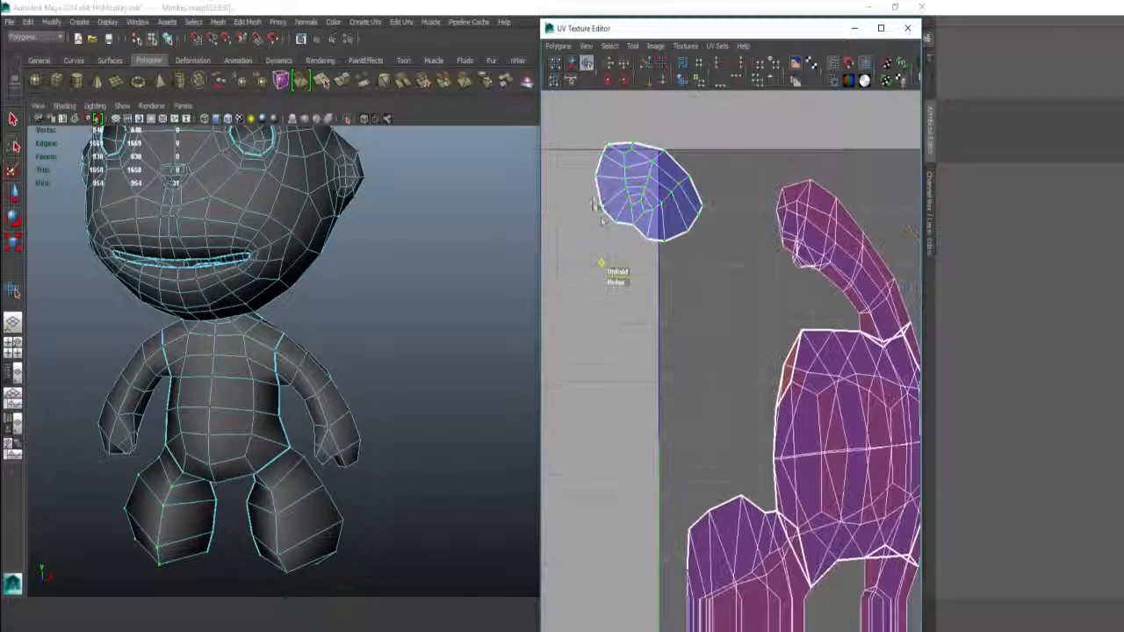
alt+middle_drag(676, 394, 664, 248)
alt+right_drag(665, 248, 628, 283)
click(709, 420)
ctrl+right_drag(698, 387, 723, 339)
Step: Unfold the second foot-sole shell into a compact rounded oval, redoing it after it collapses
drag(670, 463, 694, 471)
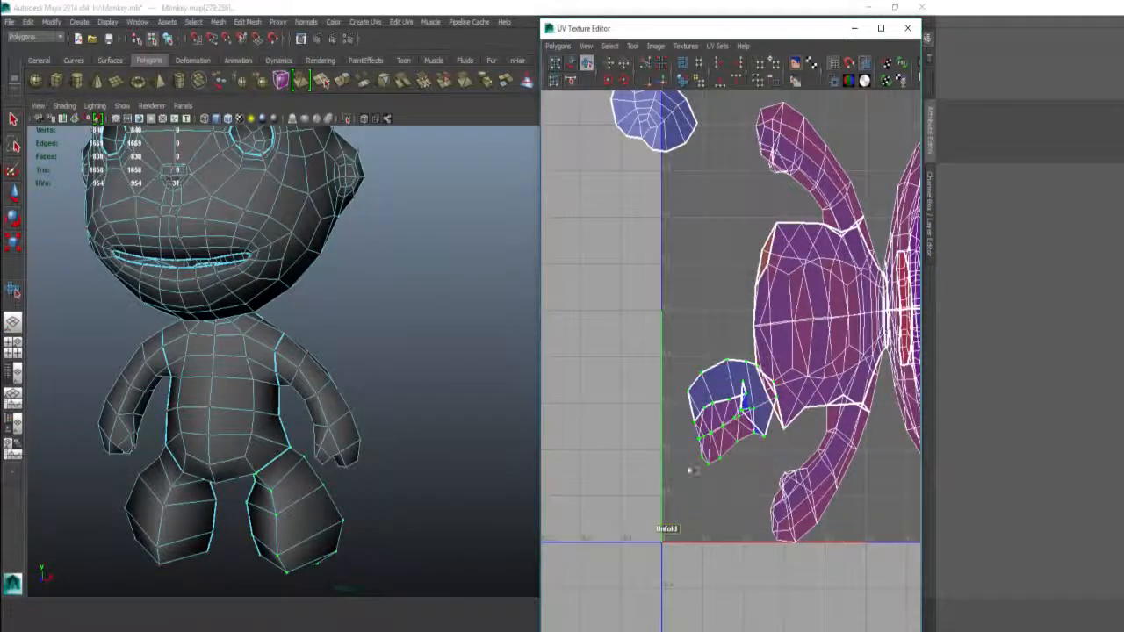
drag(1019, 422, 1018, 422)
alt+middle_drag(671, 397, 639, 365)
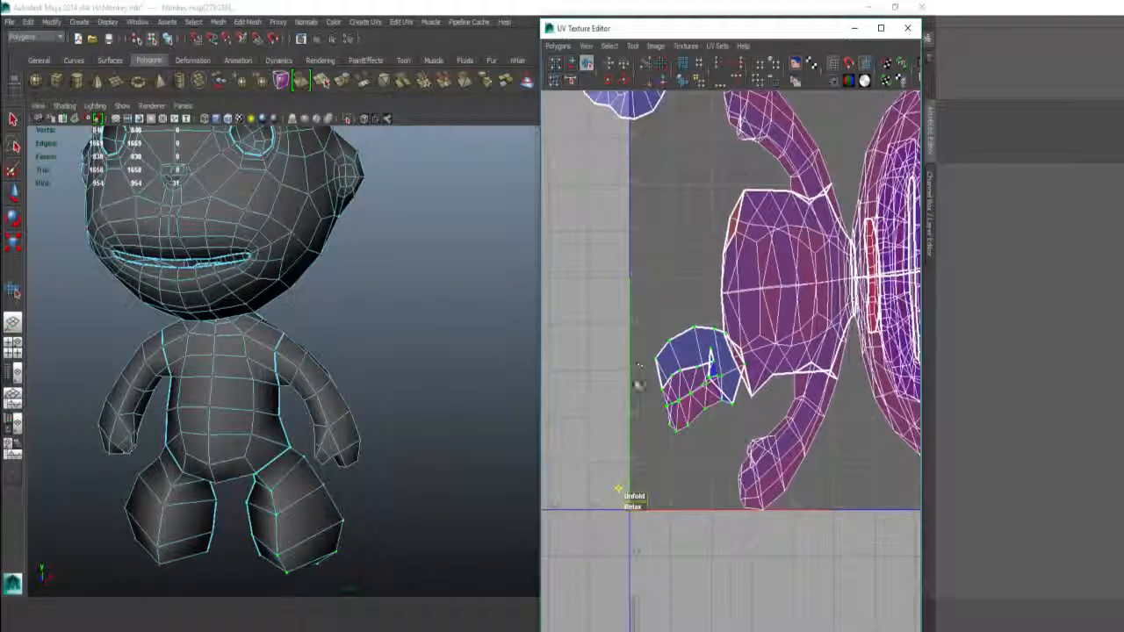
drag(625, 443, 846, 420)
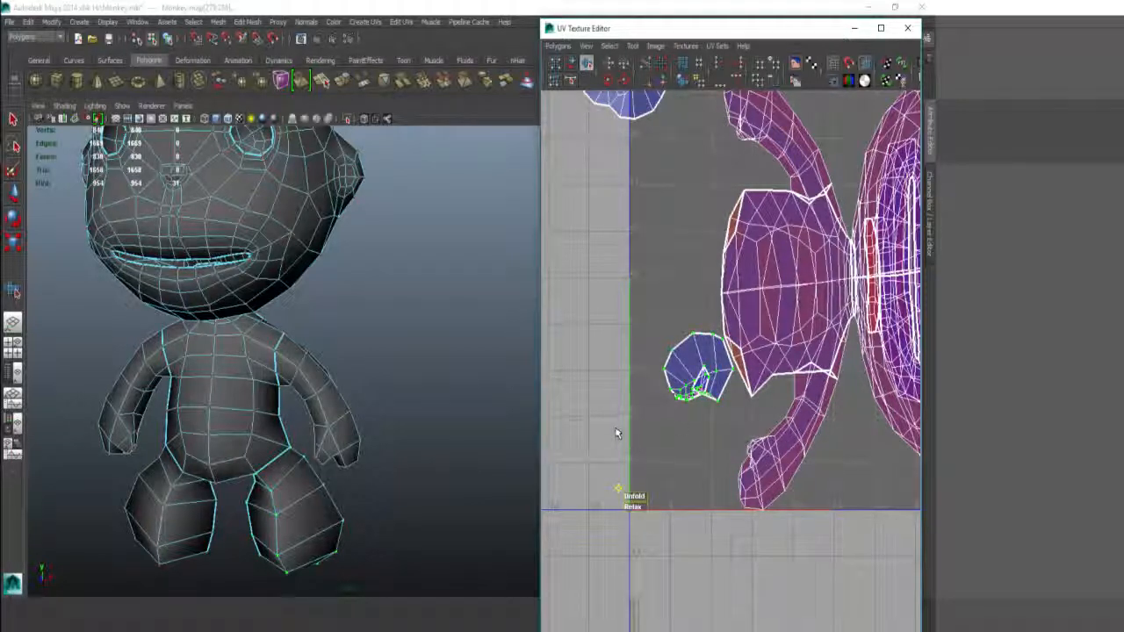
drag(617, 433, 693, 358)
drag(611, 358, 665, 358)
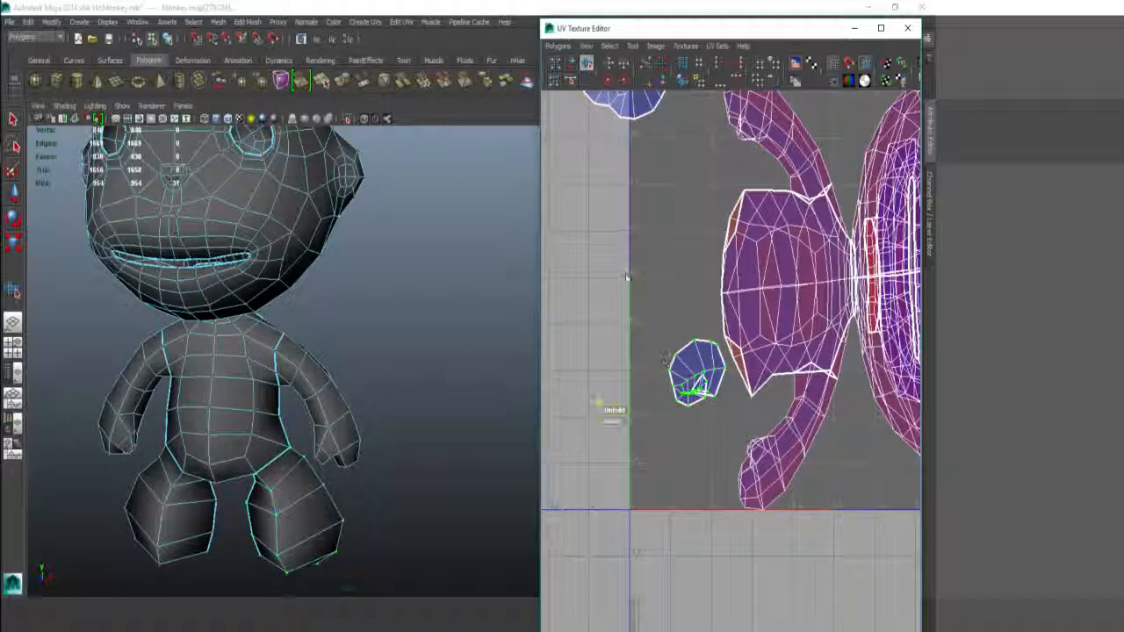
shift+right_drag(627, 277, 632, 246)
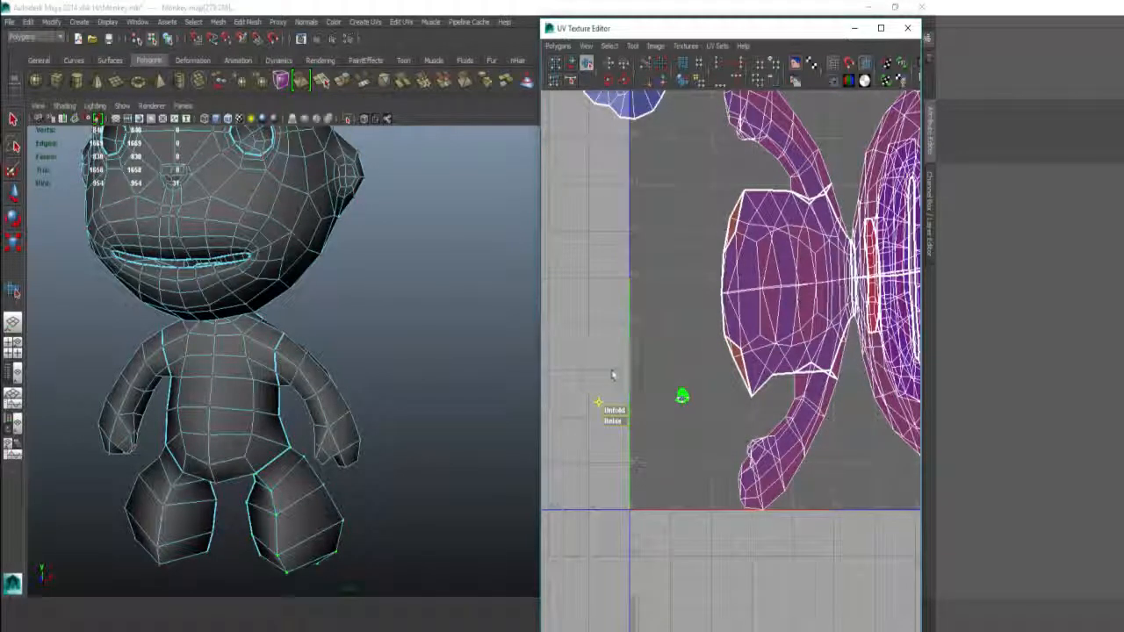
drag(616, 364, 1005, 359)
drag(615, 409, 763, 355)
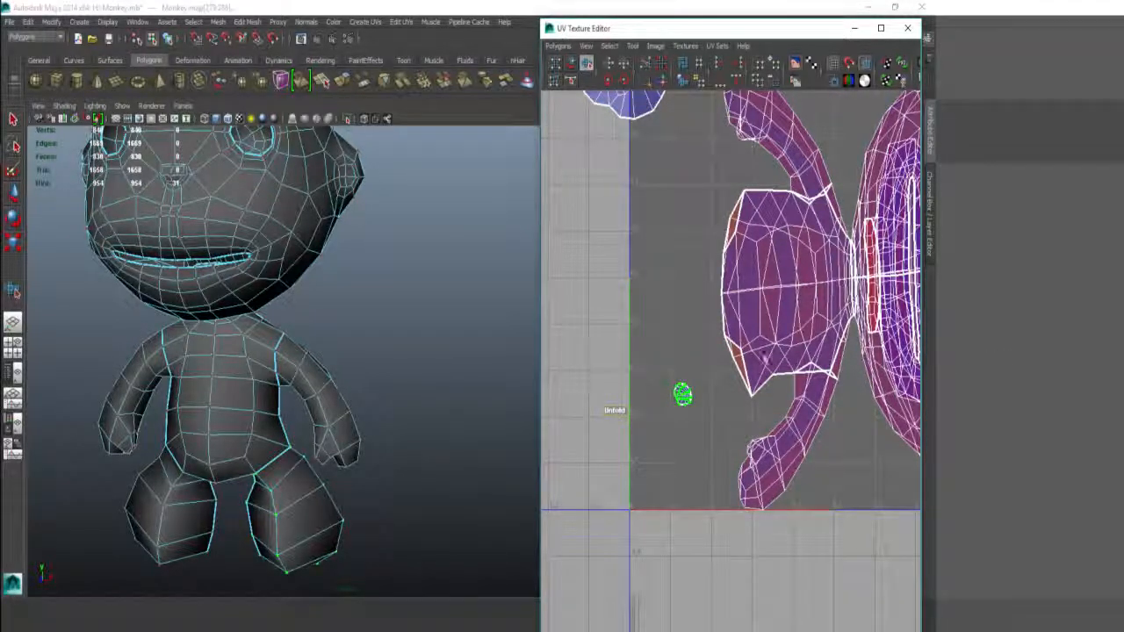
scroll(732, 308, up, 10)
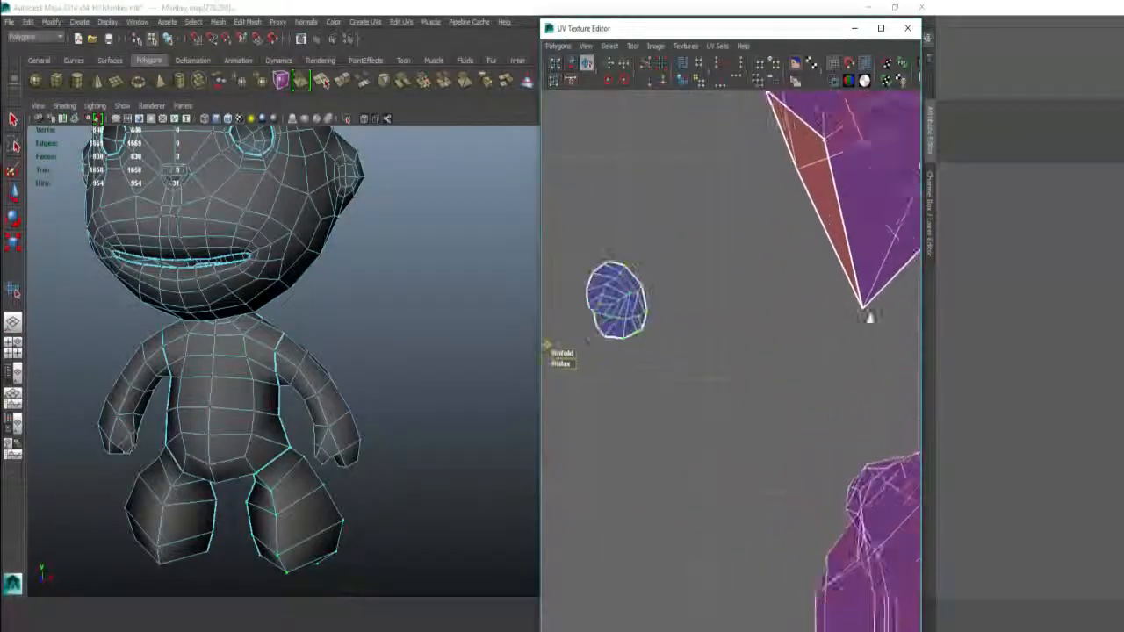
Step: Select the hand UV shell and lay it out flat
scroll(755, 300, up, 3)
scroll(702, 263, down, 7)
alt+middle_drag(571, 123, 625, 286)
scroll(614, 193, down, 4)
scroll(625, 285, up, 1)
scroll(615, 193, down, 3)
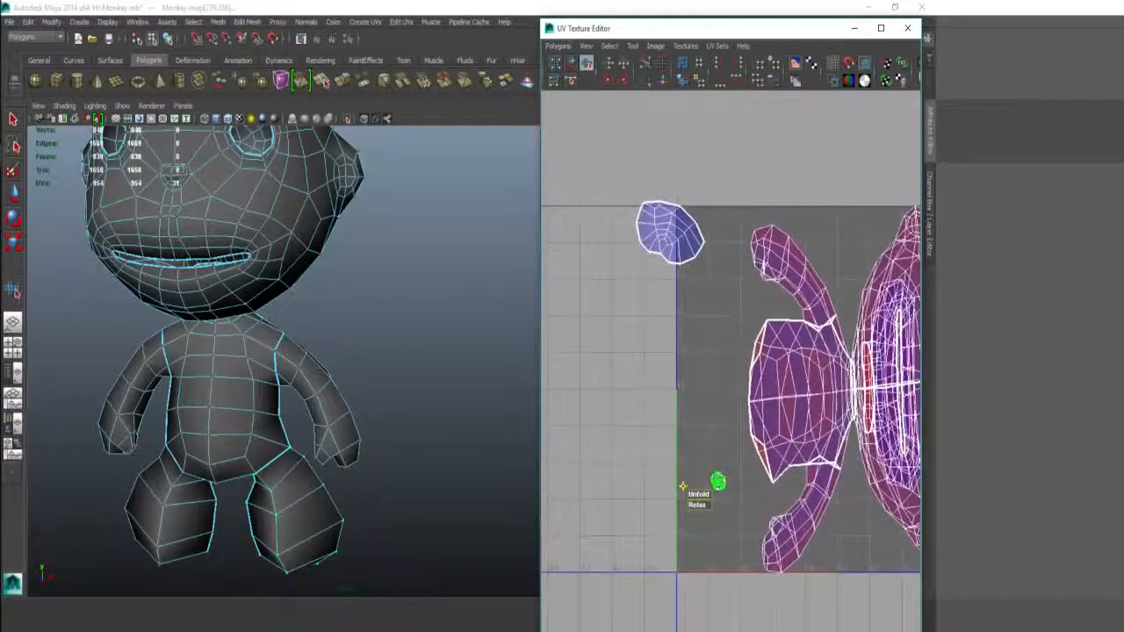
alt+middle_drag(683, 406, 597, 331)
drag(645, 170, 662, 186)
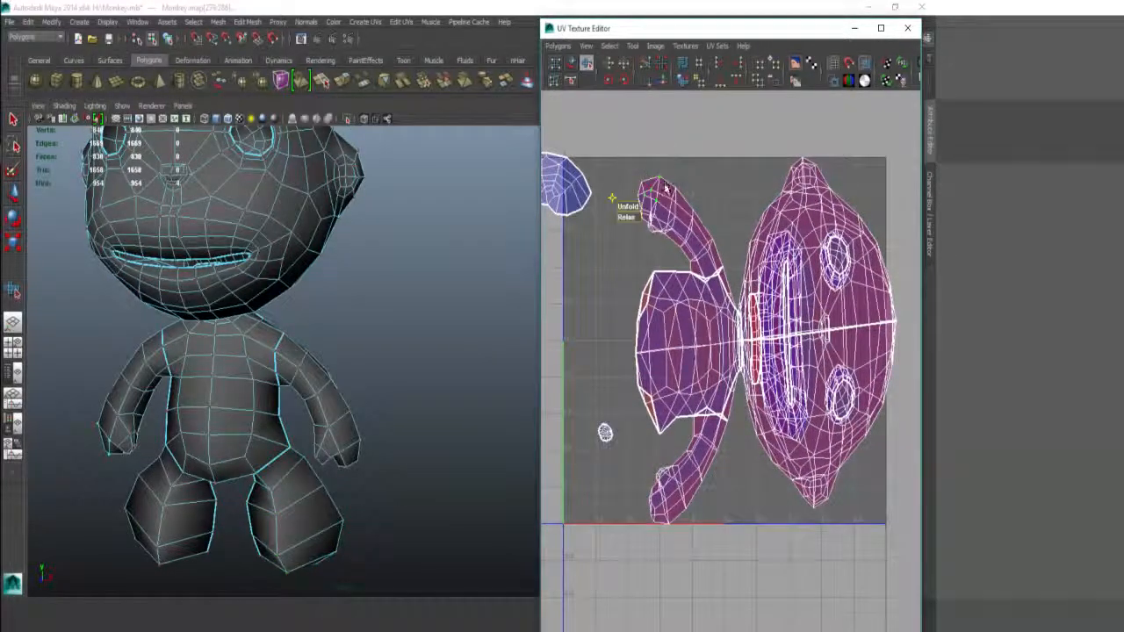
ctrl+right_drag(668, 212, 686, 187)
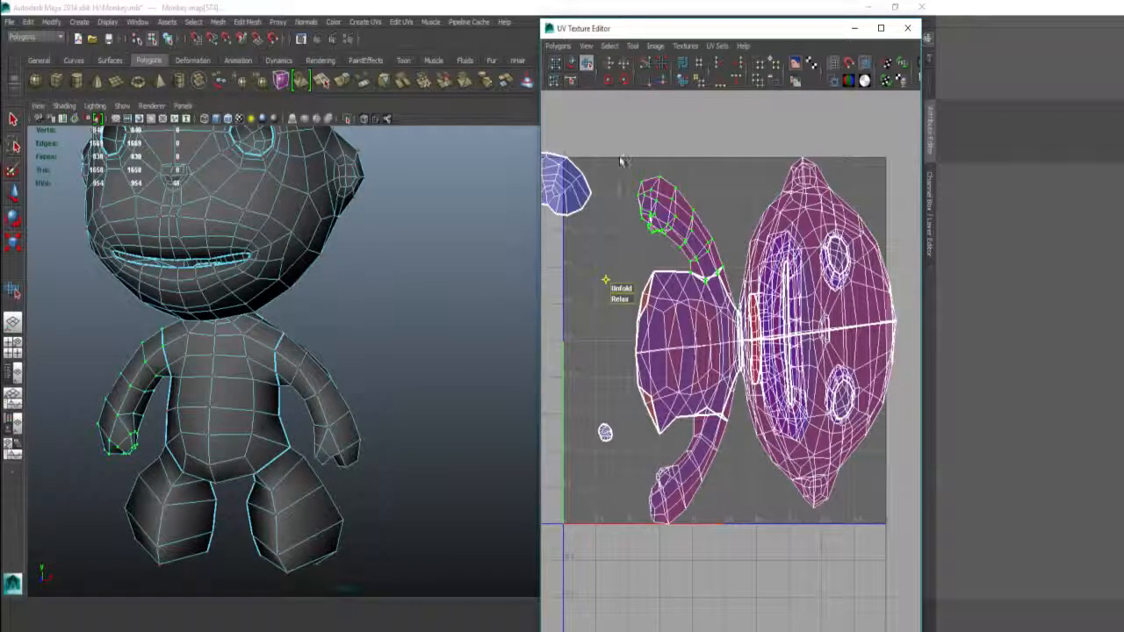
shift+right_drag(620, 156, 619, 169)
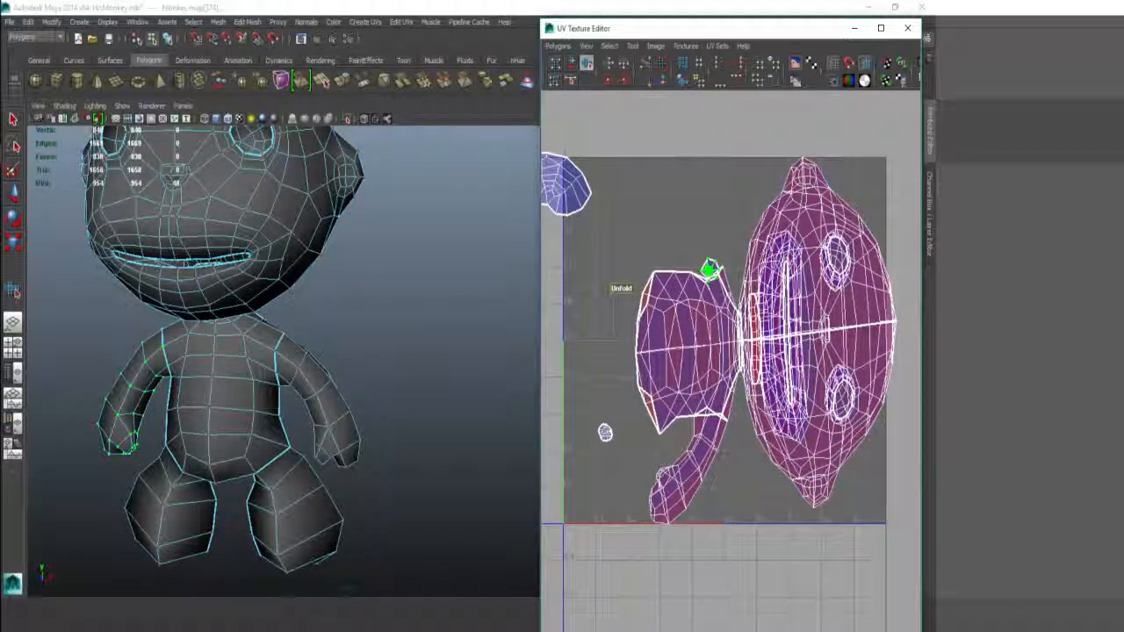
Step: Move the small hand shell up-left into open space and zoom in on it
key(w)
middle_drag(694, 233, 636, 211)
scroll(640, 213, up, 3)
alt+middle_drag(595, 158, 710, 354)
scroll(694, 329, up, 3)
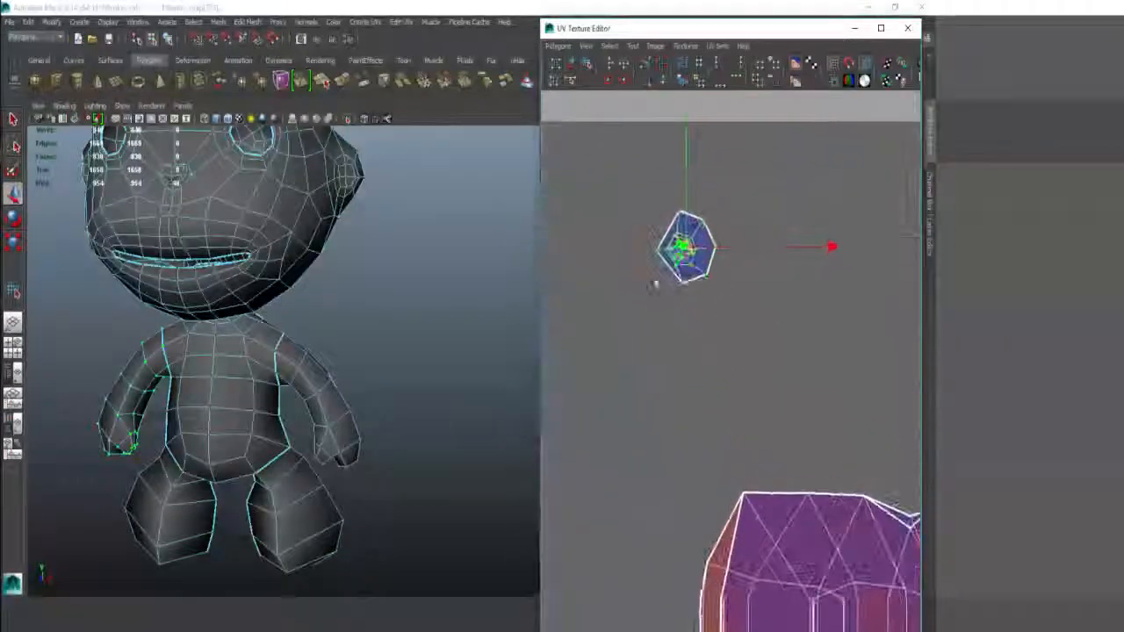
alt+middle_drag(611, 244, 669, 344)
alt+right_drag(669, 344, 891, 351)
alt+middle_drag(694, 323, 677, 354)
alt+right_drag(677, 354, 946, 377)
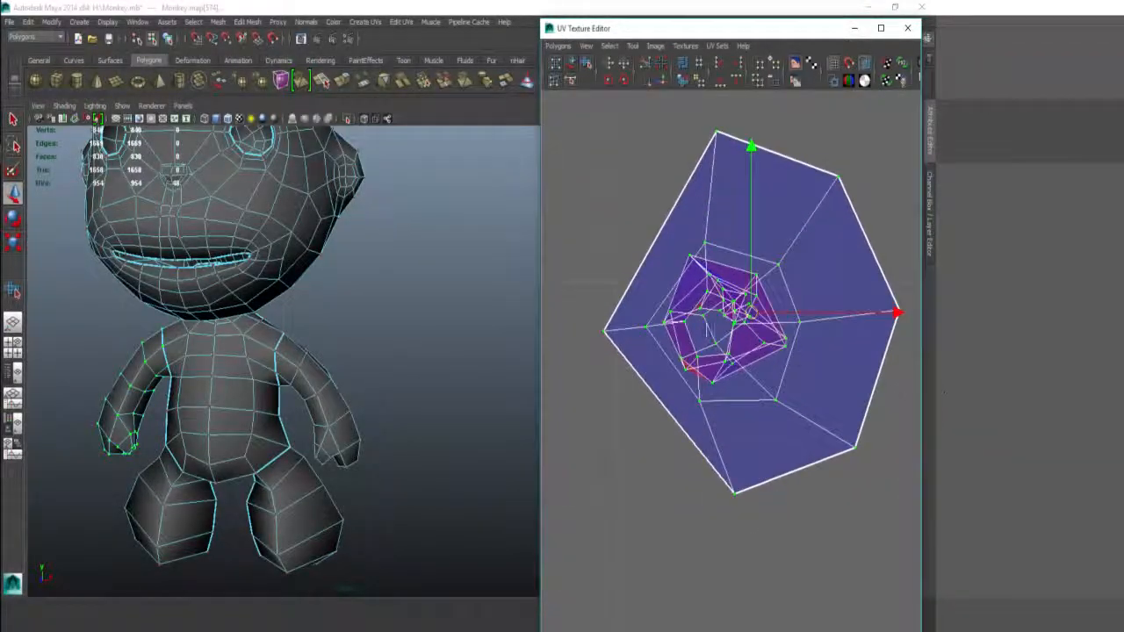
alt+middle_drag(709, 330, 770, 340)
alt+right_drag(770, 340, 913, 326)
mouse_move(915, 333)
alt+middle_down()
mouse_move(767, 288)
mouse_move(602, 264)
alt+middle_up()
alt+middle_drag(831, 273, 597, 301)
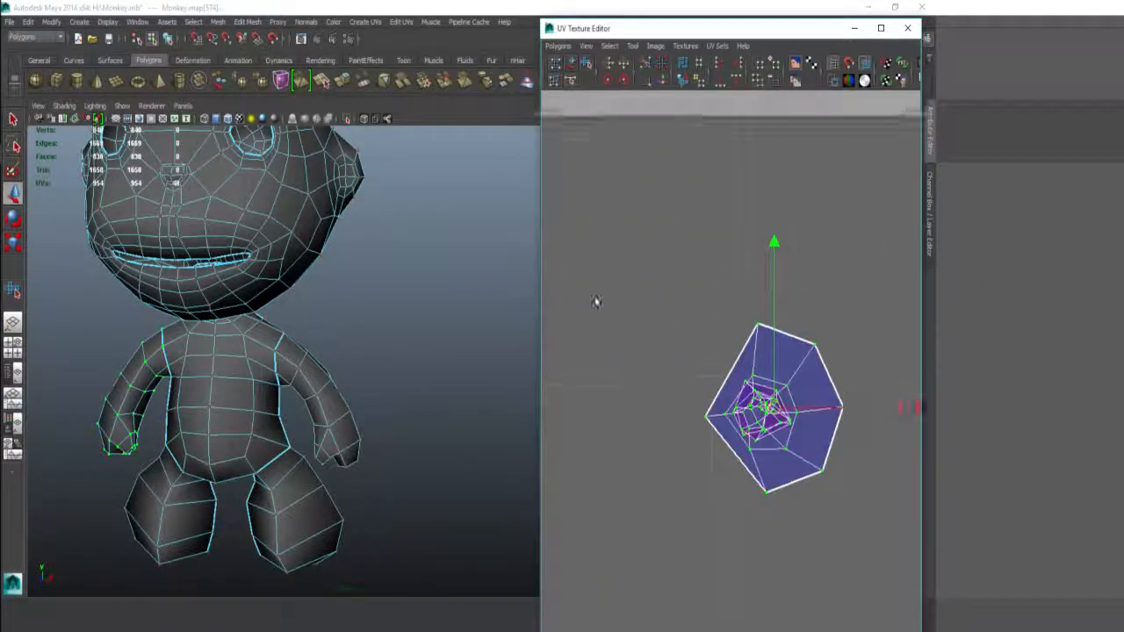
alt+middle_drag(729, 303, 663, 285)
alt+right_drag(663, 284, 752, 322)
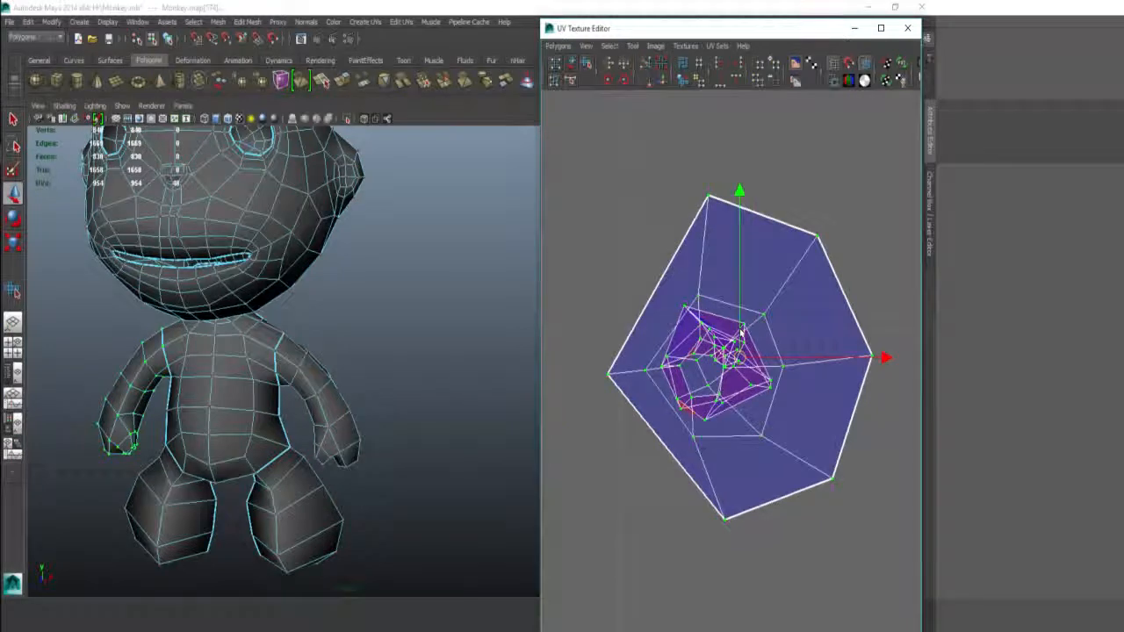
Step: Orbit and zoom the 3D view in close on the monkey's arm
alt+drag(95, 352, 197, 324)
alt+middle_drag(198, 323, 357, 278)
alt+right_drag(356, 277, 431, 293)
alt+drag(431, 293, 319, 288)
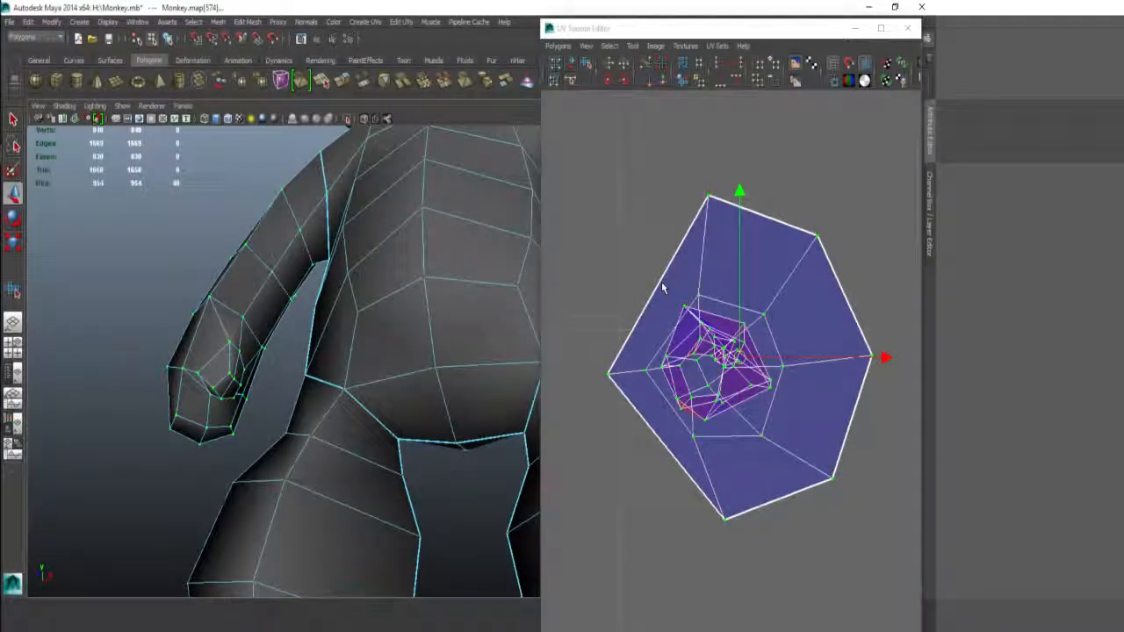
Step: Undo to restore the arm UV shell to its full shape
scroll(736, 280, down, 10)
alt+middle_drag(747, 290, 774, 327)
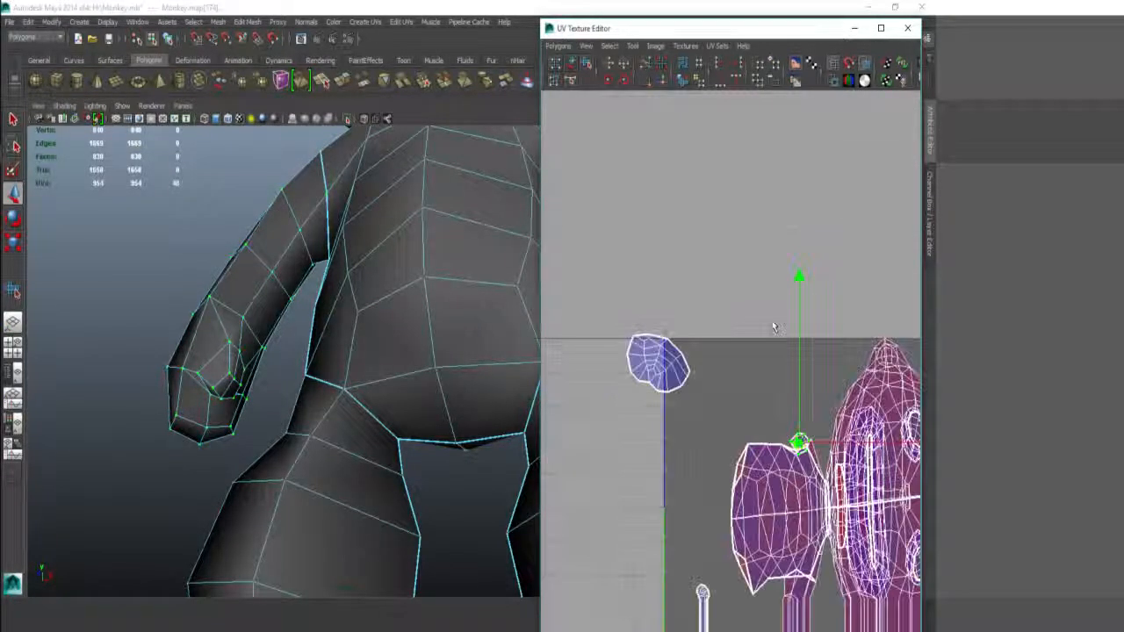
key(ctrl+z)
key(ctrl+z)
key(ctrl+z)
key(ctrl+z)
Step: Switch to edge selection and pick the first seam edges at the arm tip
alt+drag(280, 200, 280, 189)
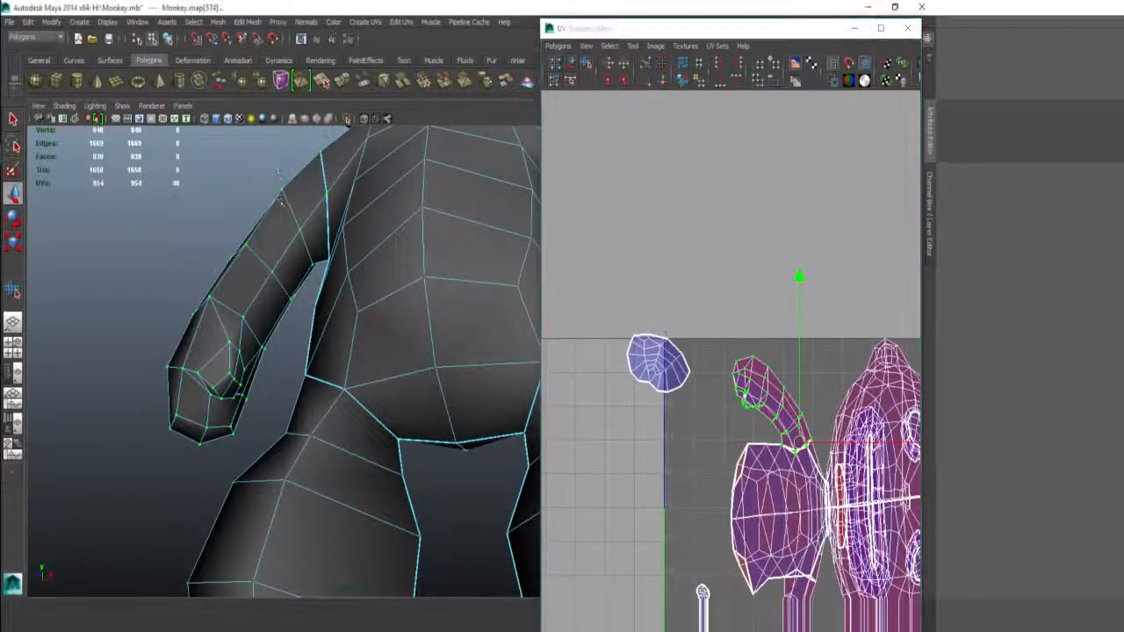
right_drag(278, 225, 278, 192)
alt+drag(294, 247, 273, 235)
click(338, 202)
alt+right_drag(273, 235, 326, 263)
alt+drag(326, 263, 311, 261)
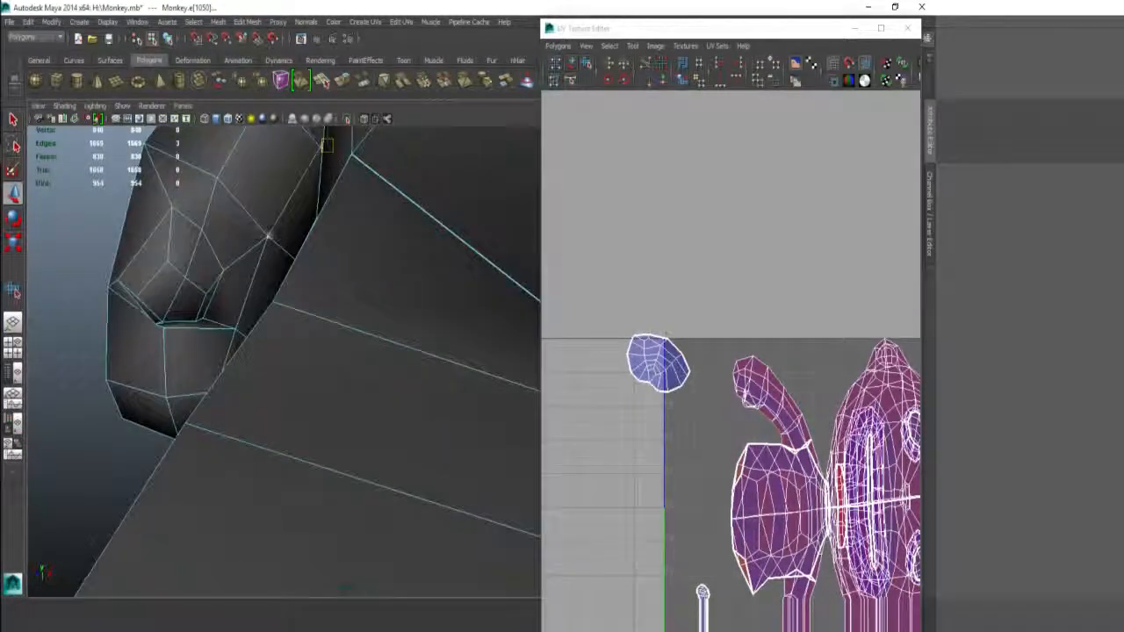
alt+drag(243, 273, 106, 344)
shift+click(242, 346)
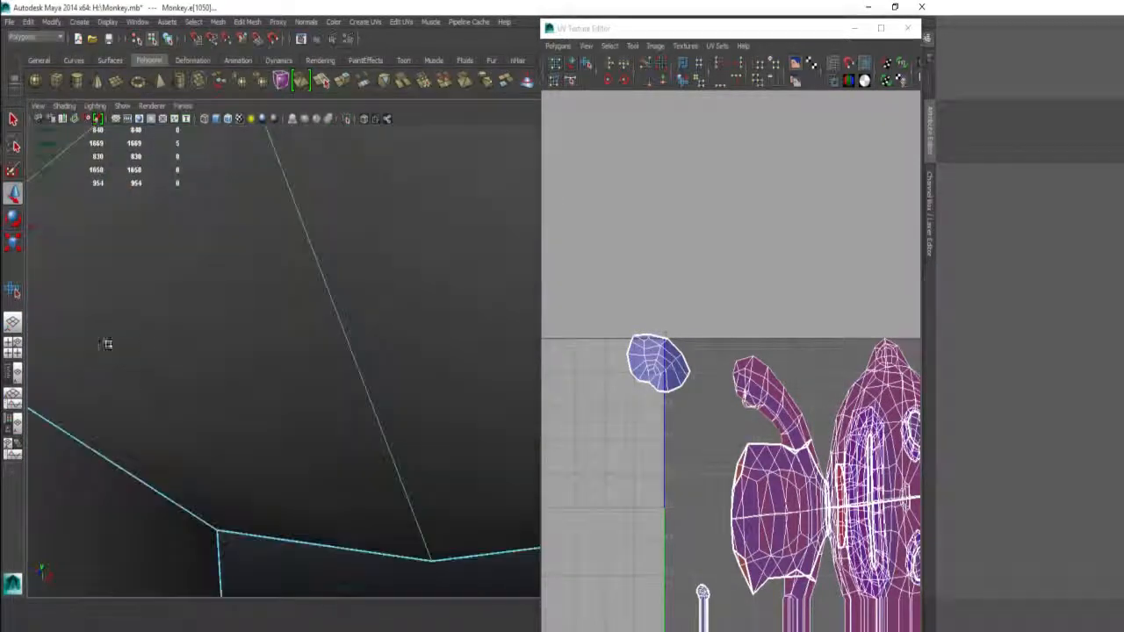
Step: Complete the edge loop around the arm tip for the hand seam
alt+right_drag(106, 344, 23, 261)
shift+right_drag(710, 262, 671, 242)
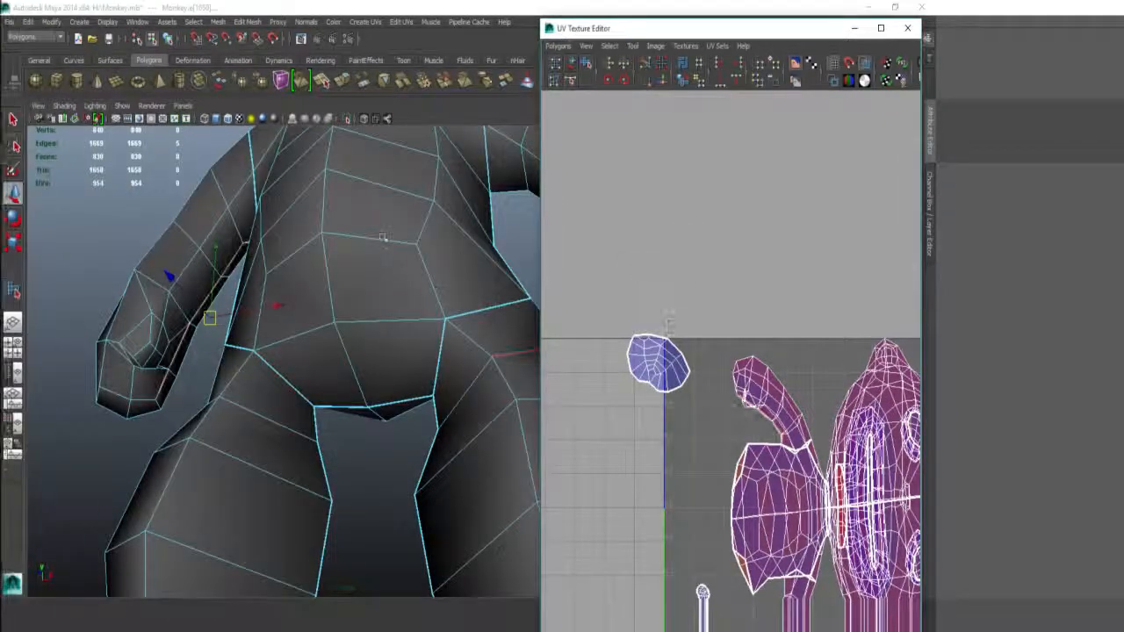
alt+drag(383, 237, 397, 190)
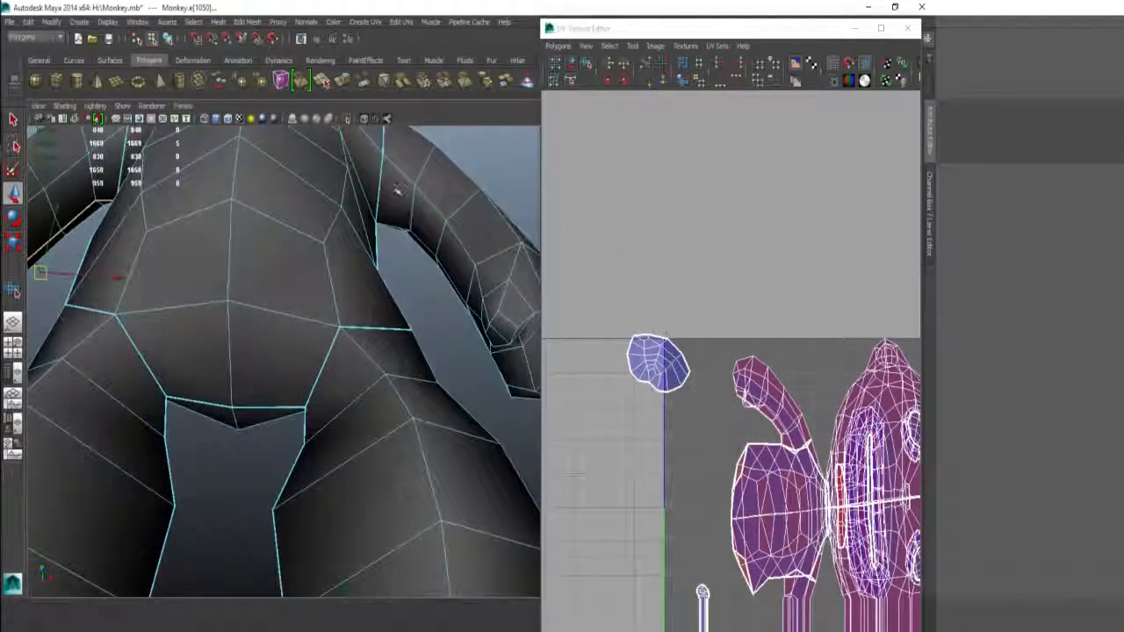
double_click(430, 246)
alt+drag(460, 264, 508, 305)
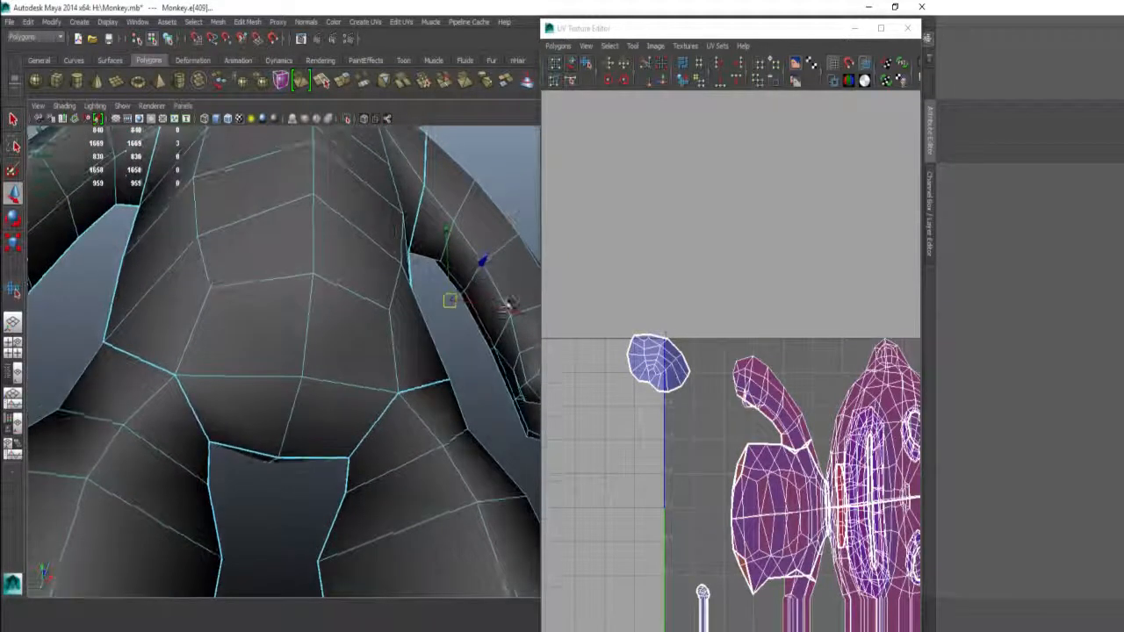
shift+click(510, 369)
shift+click(523, 411)
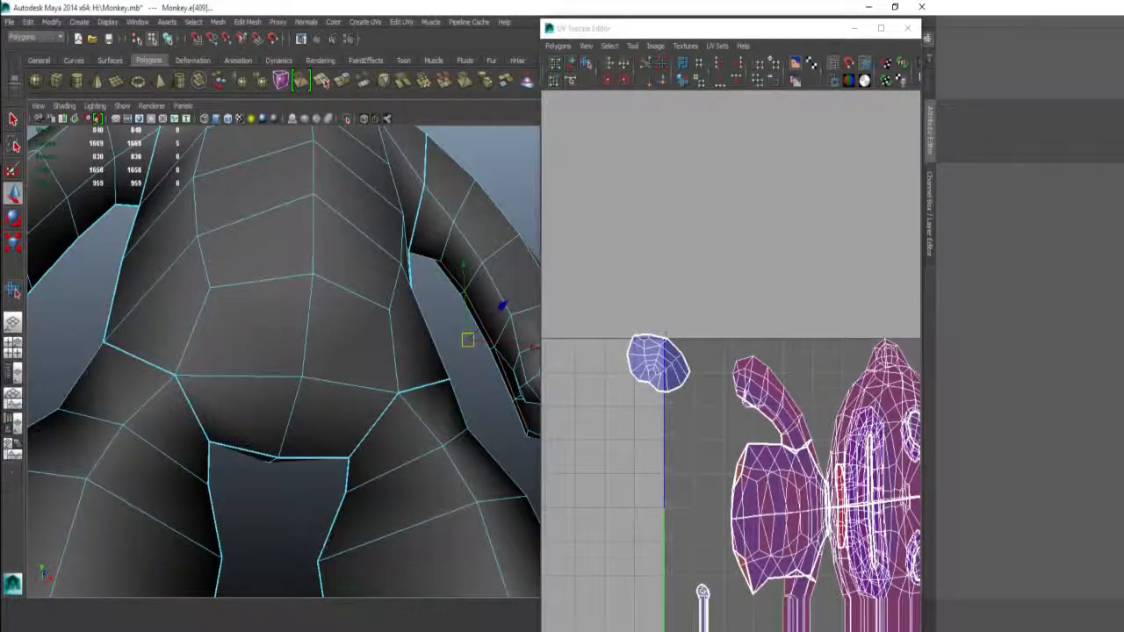
Step: Cut UVs along the selected edges and select the separated hand UVs
shift+right_drag(702, 373, 674, 370)
alt+middle_drag(745, 343, 695, 305)
right_drag(694, 332, 694, 291)
click(690, 324)
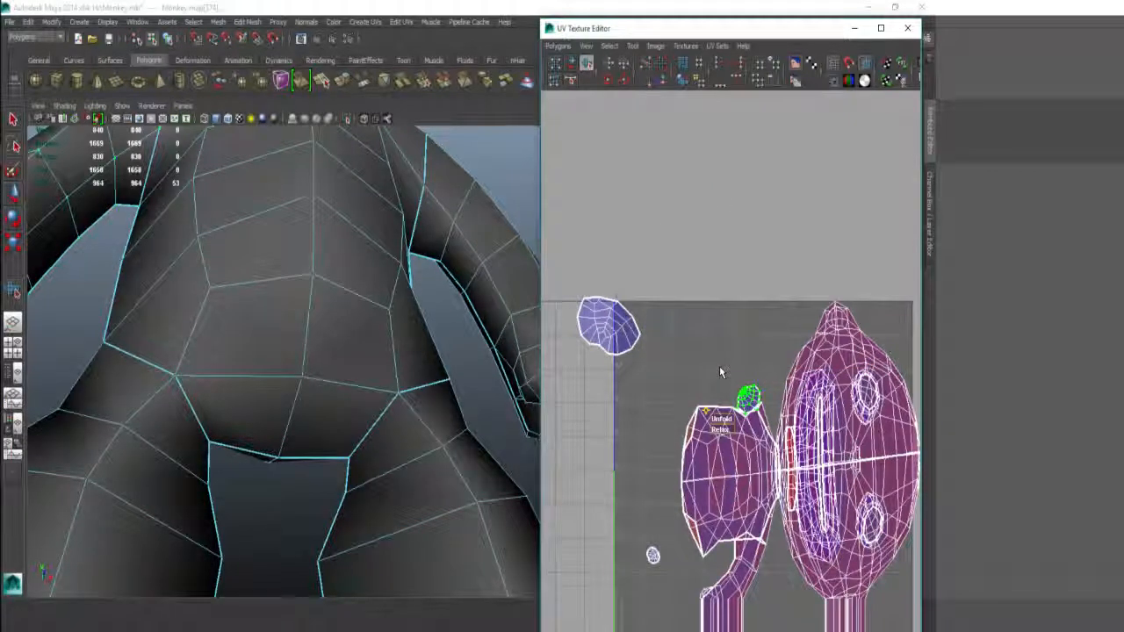
Step: Unfold the hand UV shell and move it off the body shell
drag(721, 419, 939, 357)
key(w)
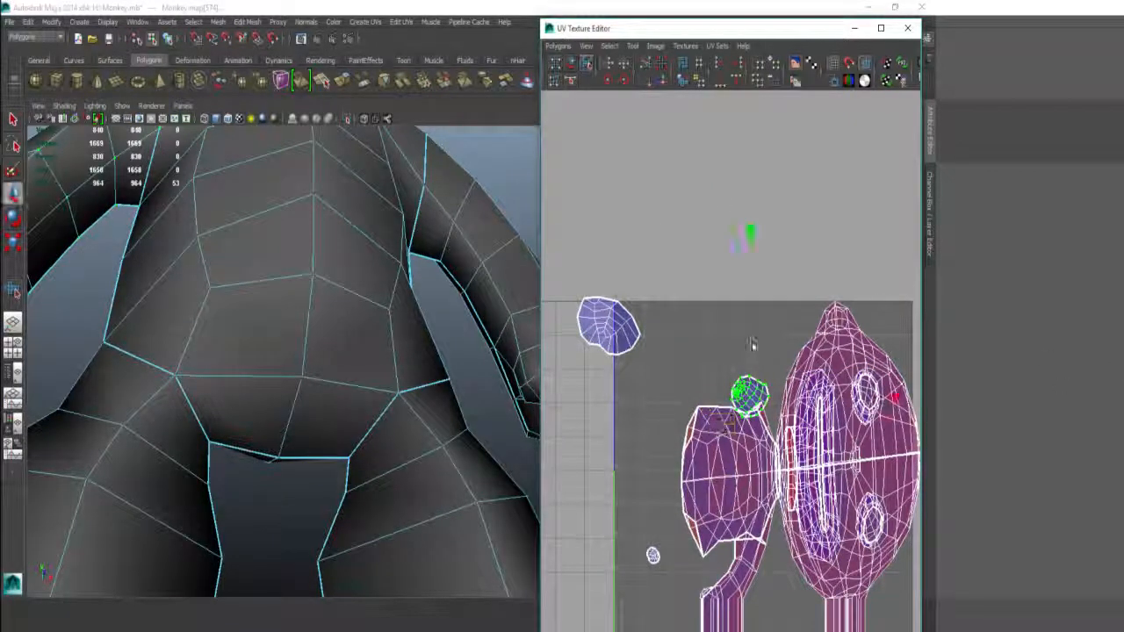
drag(750, 396, 713, 316)
scroll(760, 276, up, 5)
alt+middle_drag(683, 223, 723, 289)
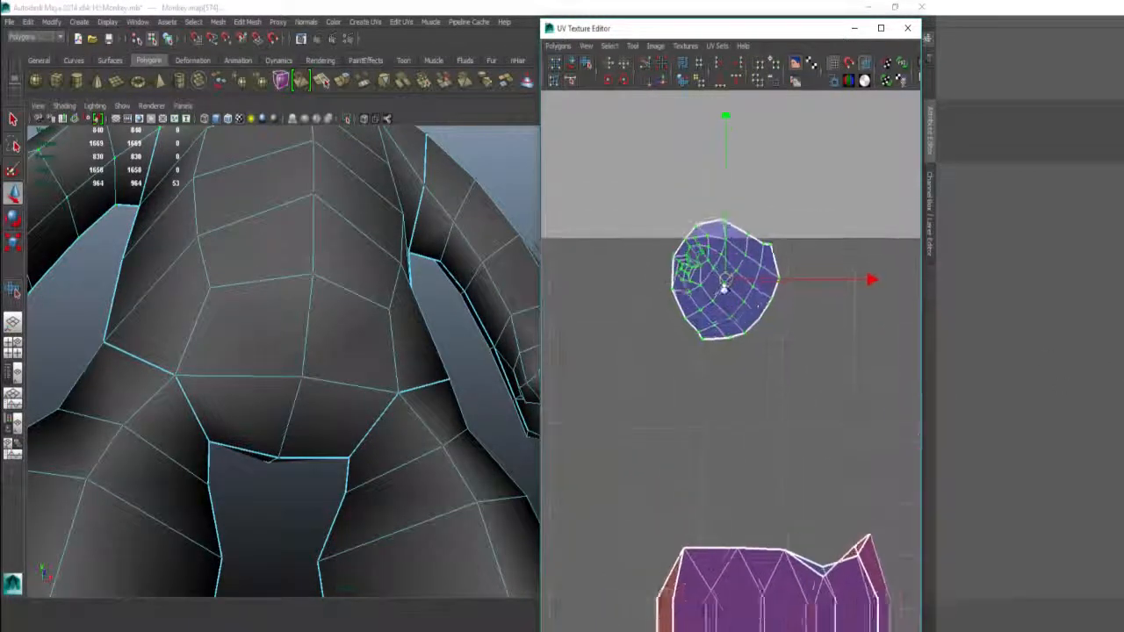
alt+right_drag(722, 289, 843, 289)
alt+middle_drag(685, 224, 694, 324)
alt+right_drag(695, 324, 678, 369)
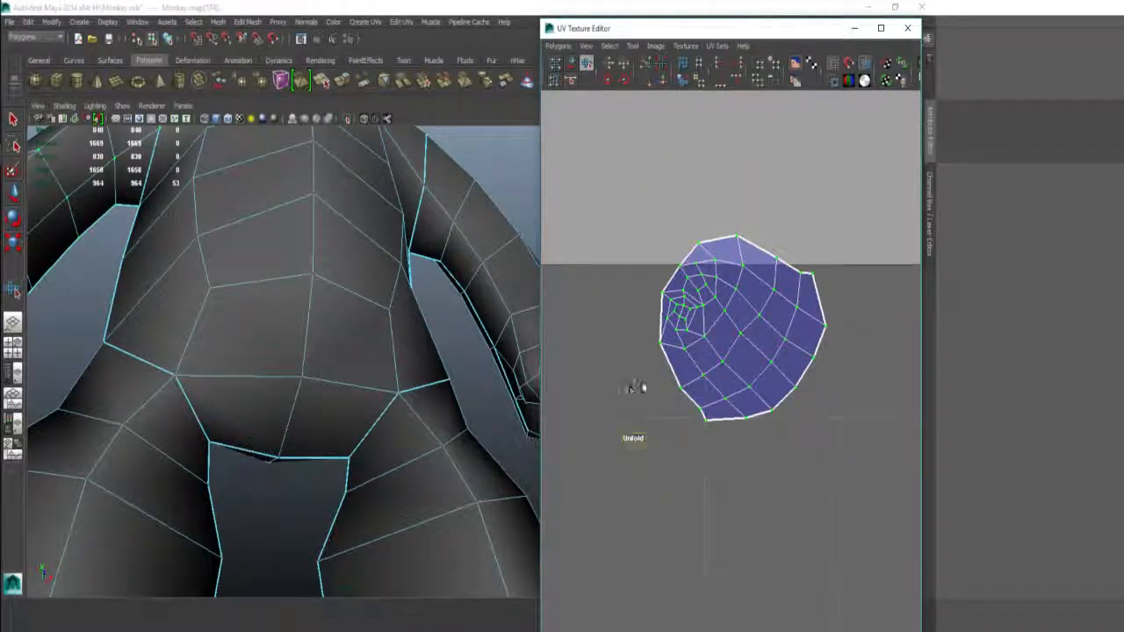
drag(632, 438, 666, 383)
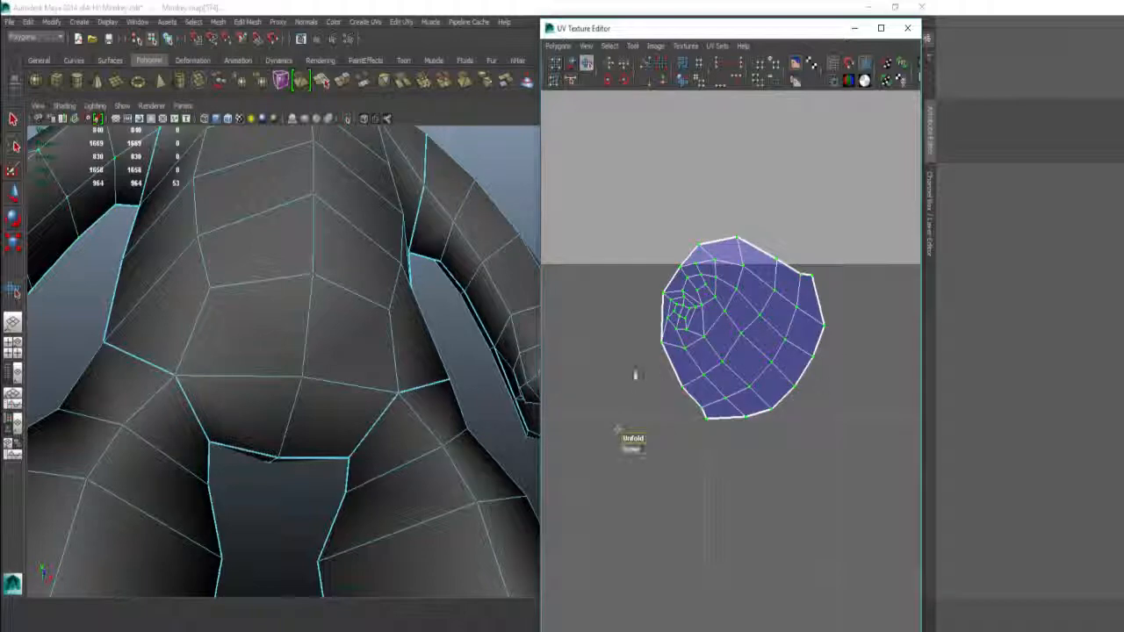
Step: Find the arm UV shell and select it as a whole shell
alt+right_drag(828, 359, 655, 288)
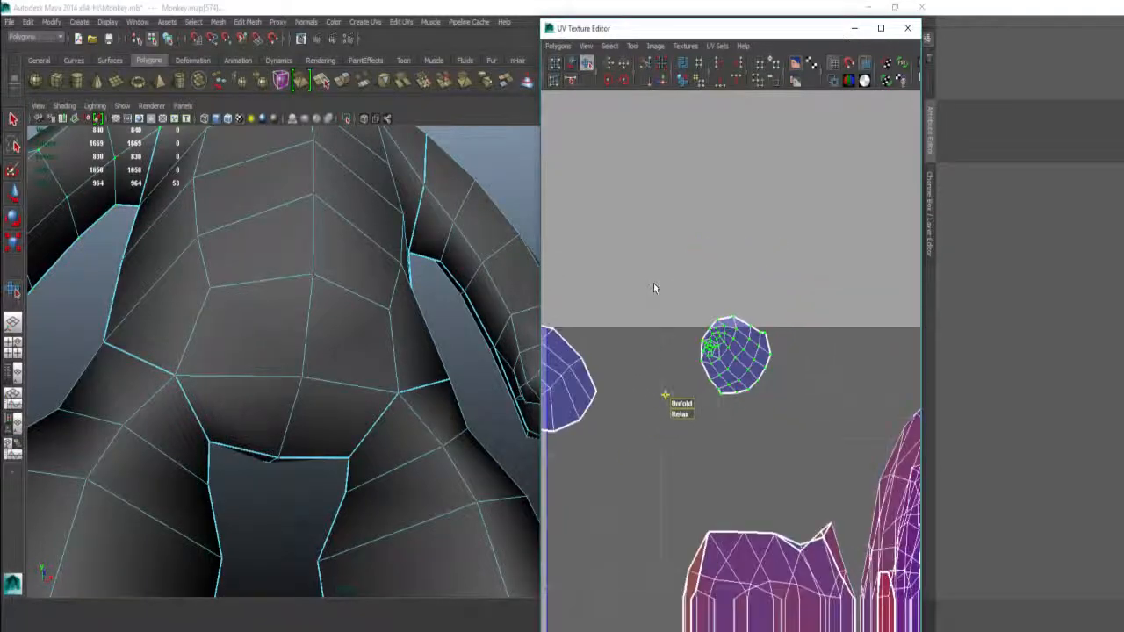
alt+drag(474, 263, 386, 239)
alt+right_drag(713, 351, 677, 316)
alt+middle_drag(751, 557, 680, 378)
alt+right_drag(679, 378, 705, 417)
alt+middle_drag(672, 457, 707, 350)
right_drag(692, 384, 735, 383)
click(666, 388)
ctrl+right_drag(673, 406, 703, 351)
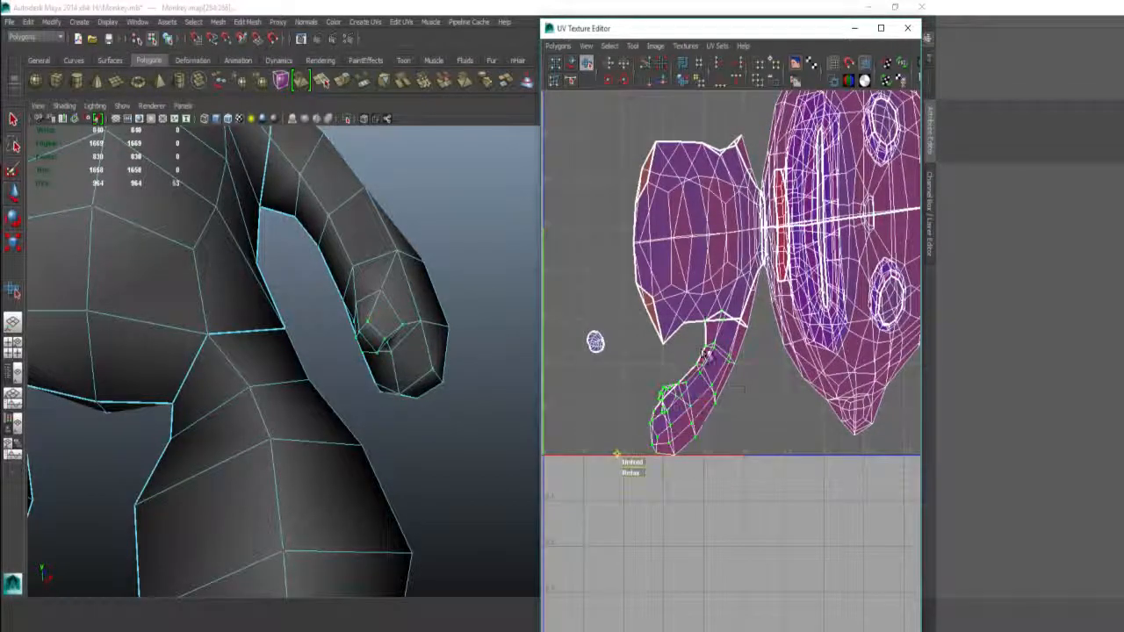
Step: Unfold the arm shell flat and move it to the lower-left of the grid
shift+right_drag(614, 359, 642, 414)
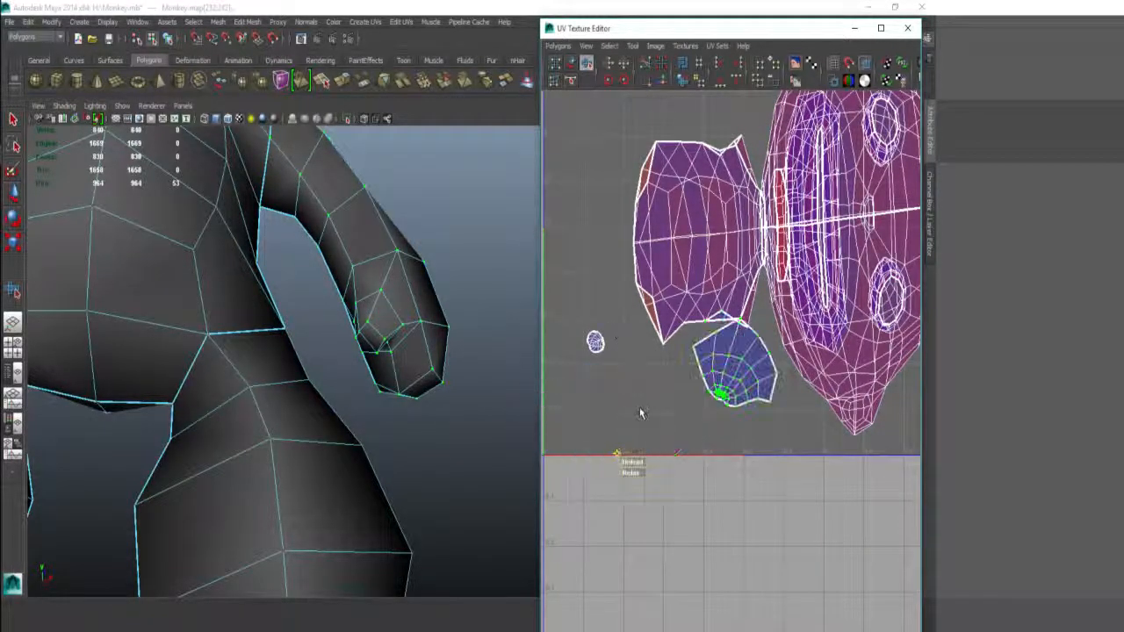
drag(874, 400, 871, 401)
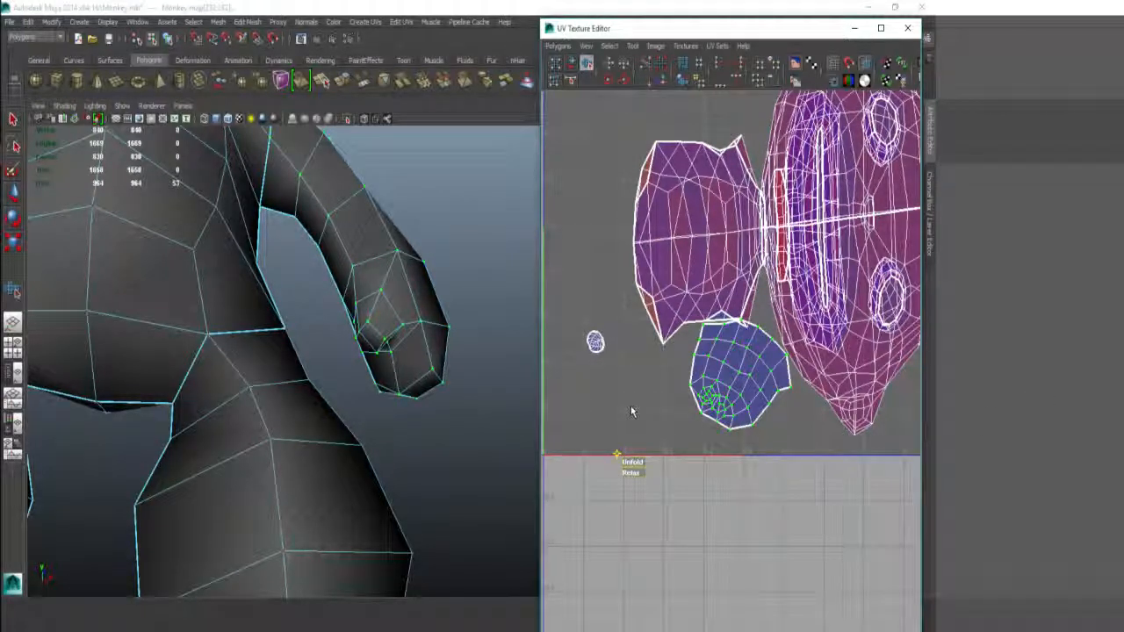
key(w)
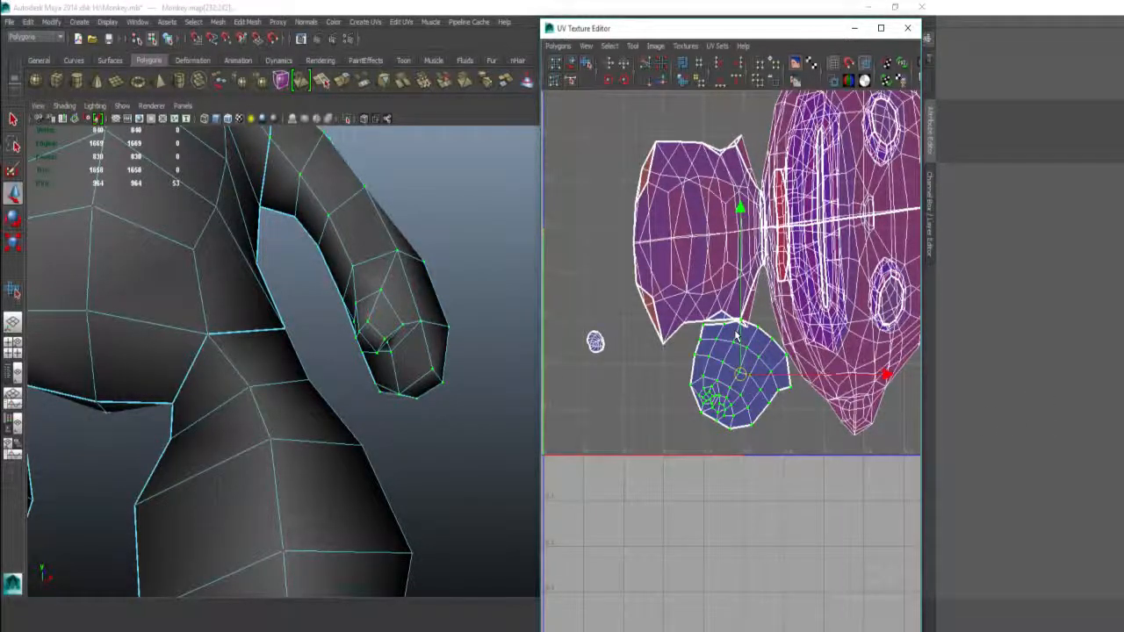
drag(741, 375, 662, 551)
drag(647, 246, 683, 299)
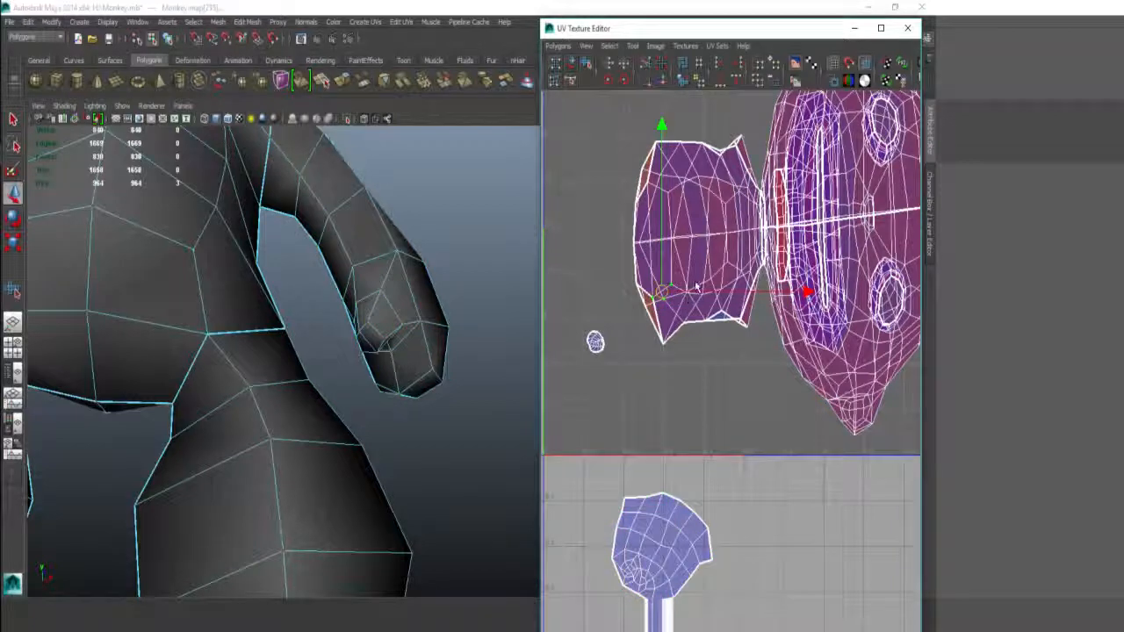
Step: Expand the selection to the whole shell, shrink it and reposition it
scroll(309, 281, down, 6)
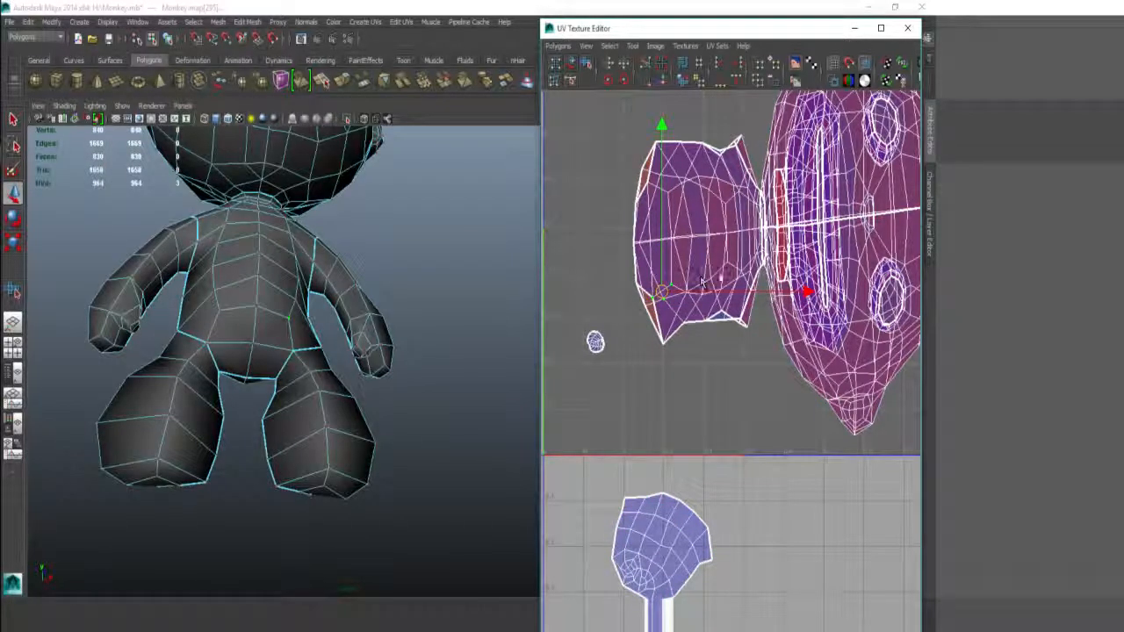
ctrl+right_drag(713, 309, 687, 234)
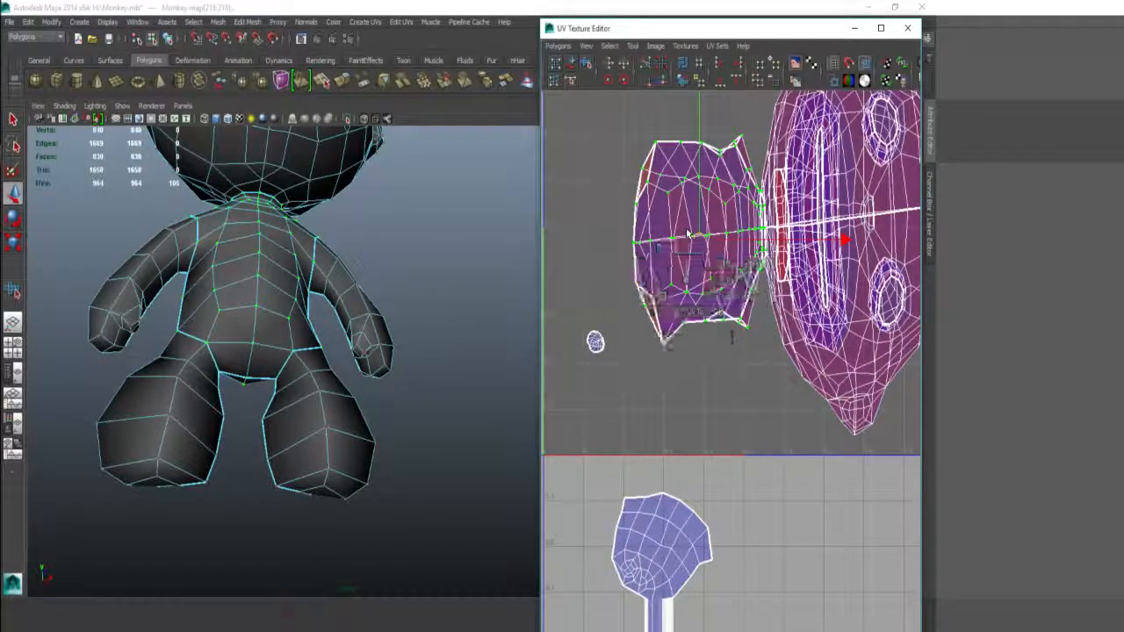
drag(692, 215, 594, 195)
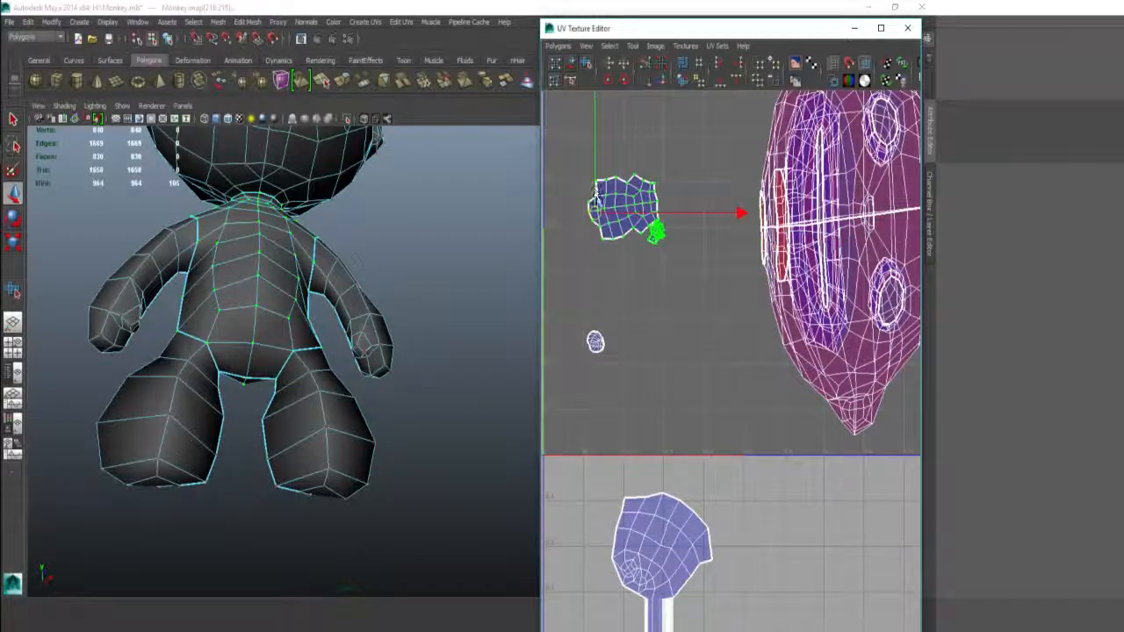
scroll(594, 195, up, 8)
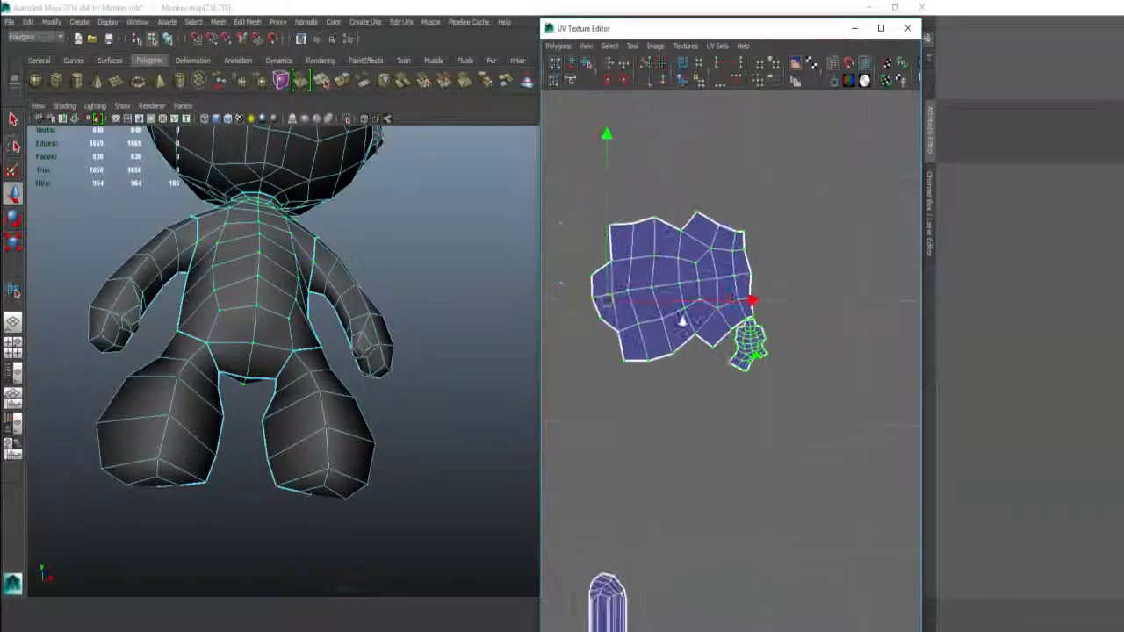
alt+right_drag(682, 321, 647, 301)
drag(619, 310, 731, 233)
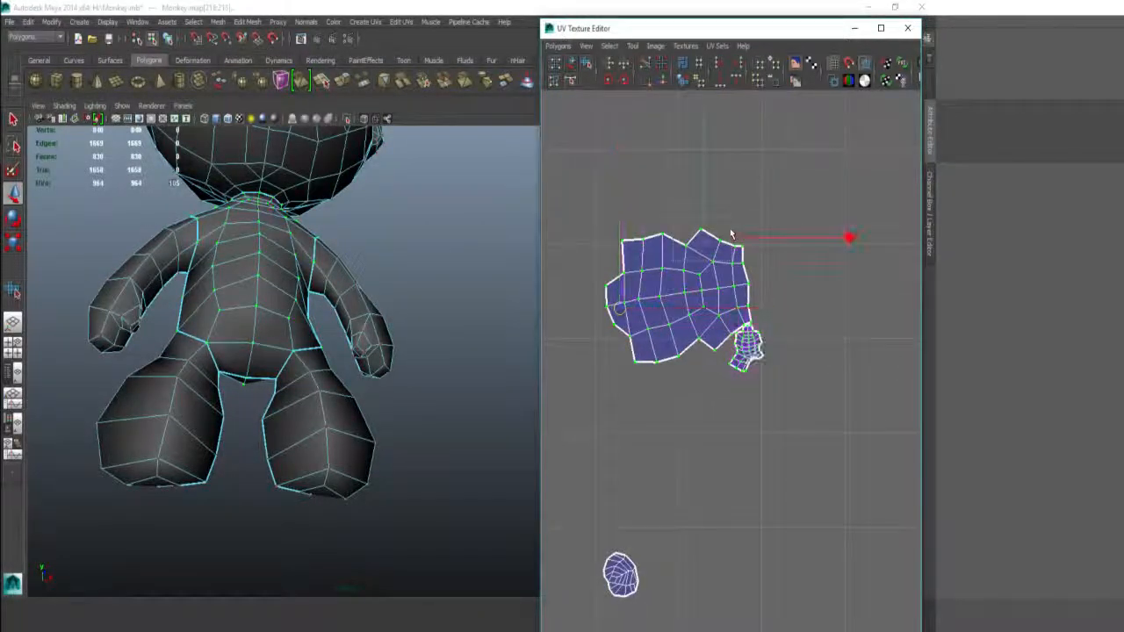
right_drag(731, 233, 736, 246)
Step: Unfold the torso UV shell into a broad rounded fan
alt+right_drag(684, 337, 933, 394)
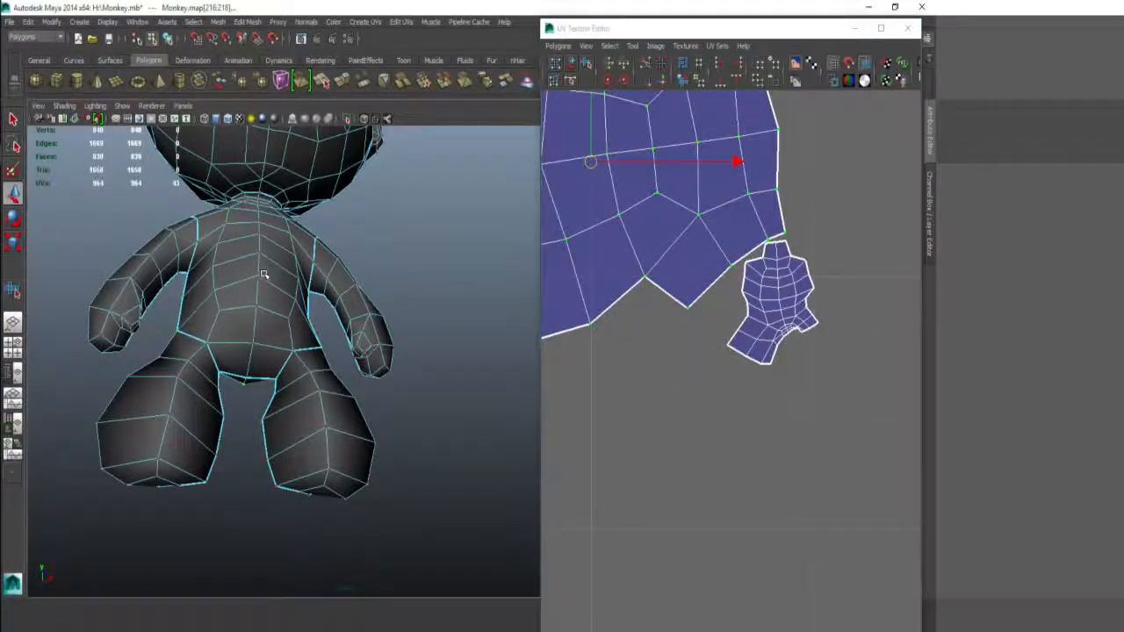
alt+drag(266, 276, 485, 300)
alt+middle_drag(780, 302, 767, 351)
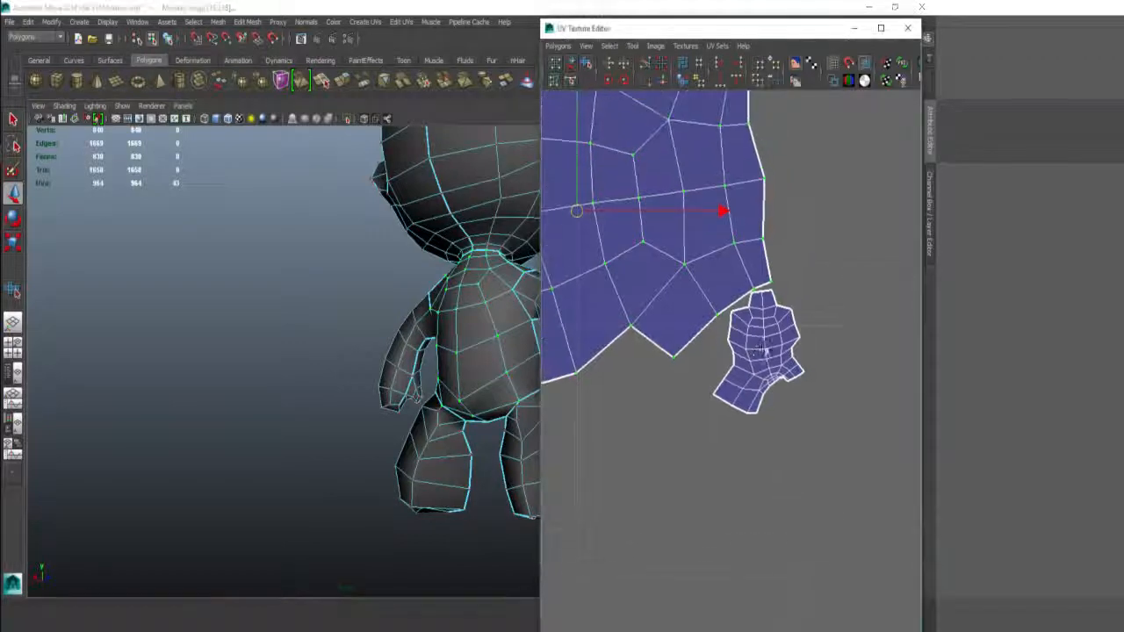
alt+right_drag(767, 351, 670, 321)
alt+middle_drag(664, 285, 732, 336)
alt+right_drag(732, 335, 714, 268)
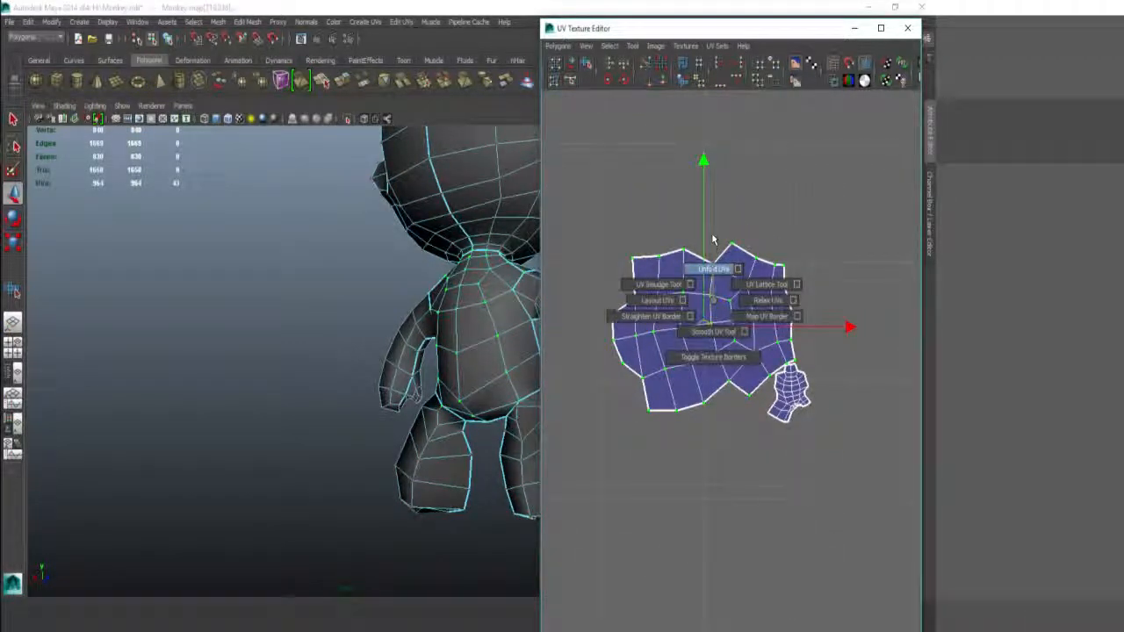
shift+right_drag(714, 268, 713, 276)
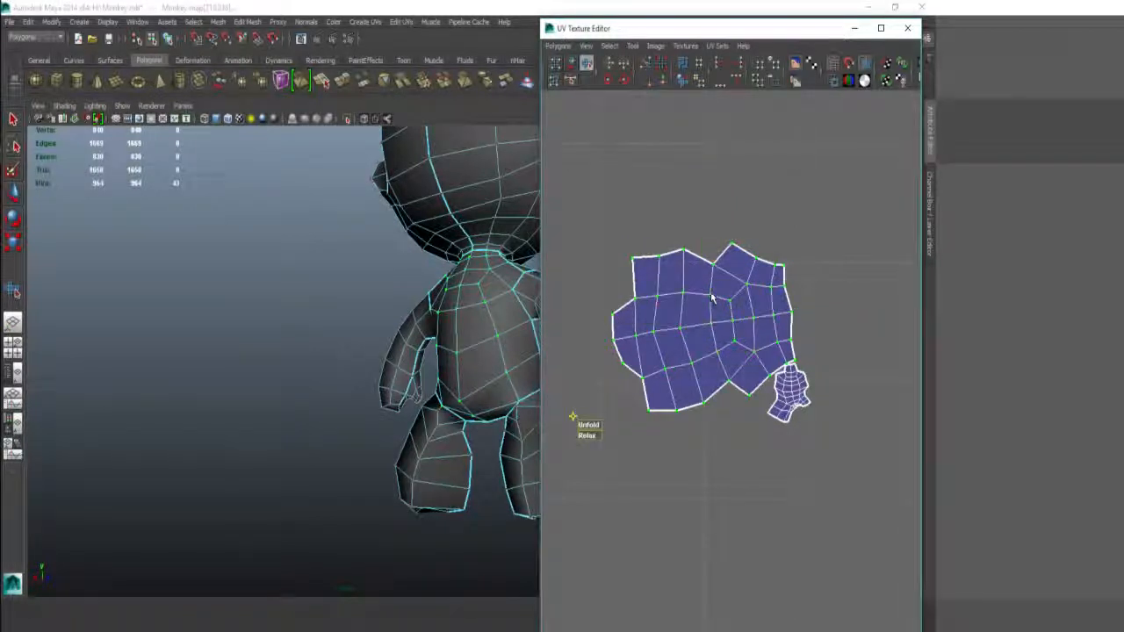
drag(586, 379, 915, 358)
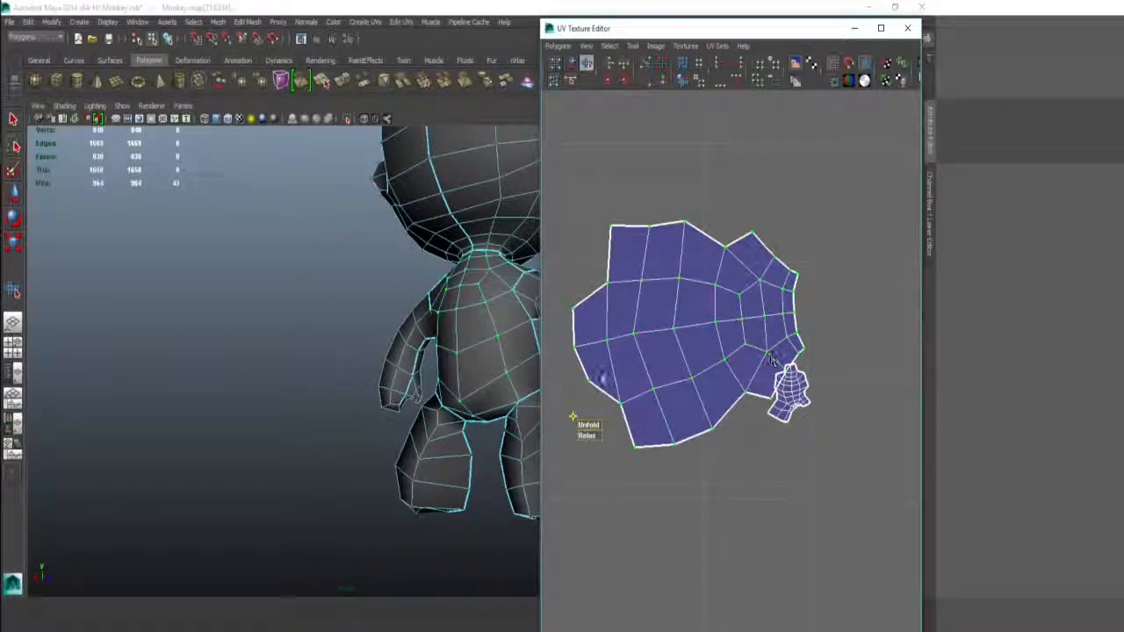
Step: Move the large shell aside, then unfold the small shell into a symmetrical shape
key(w)
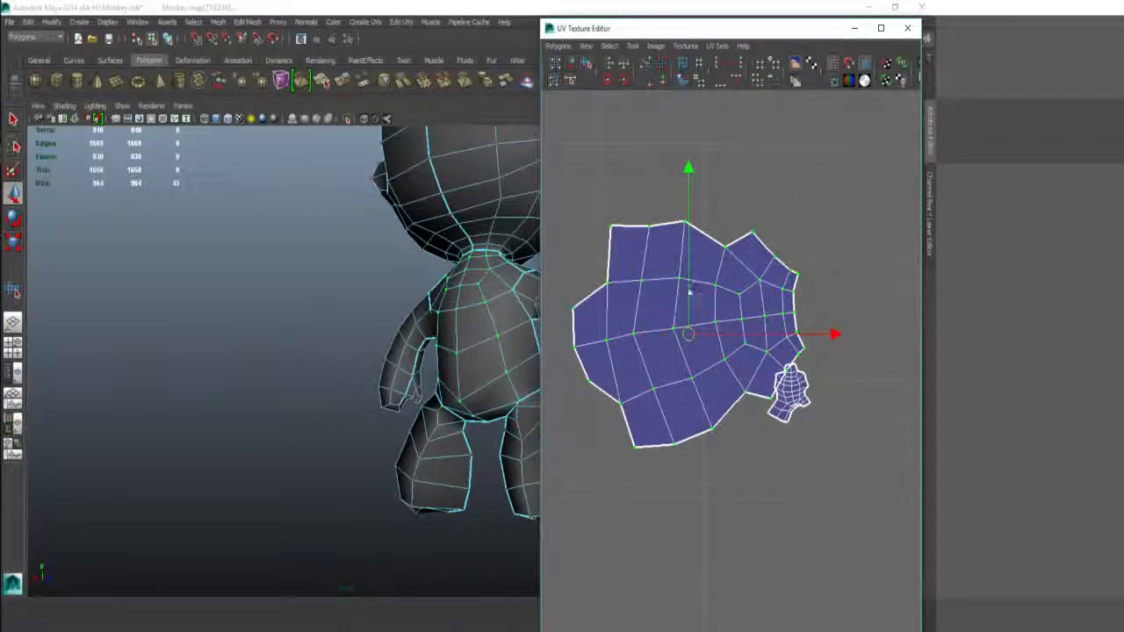
drag(690, 292, 596, 220)
drag(753, 339, 817, 427)
shift+right_drag(754, 396, 748, 427)
drag(744, 435, 762, 387)
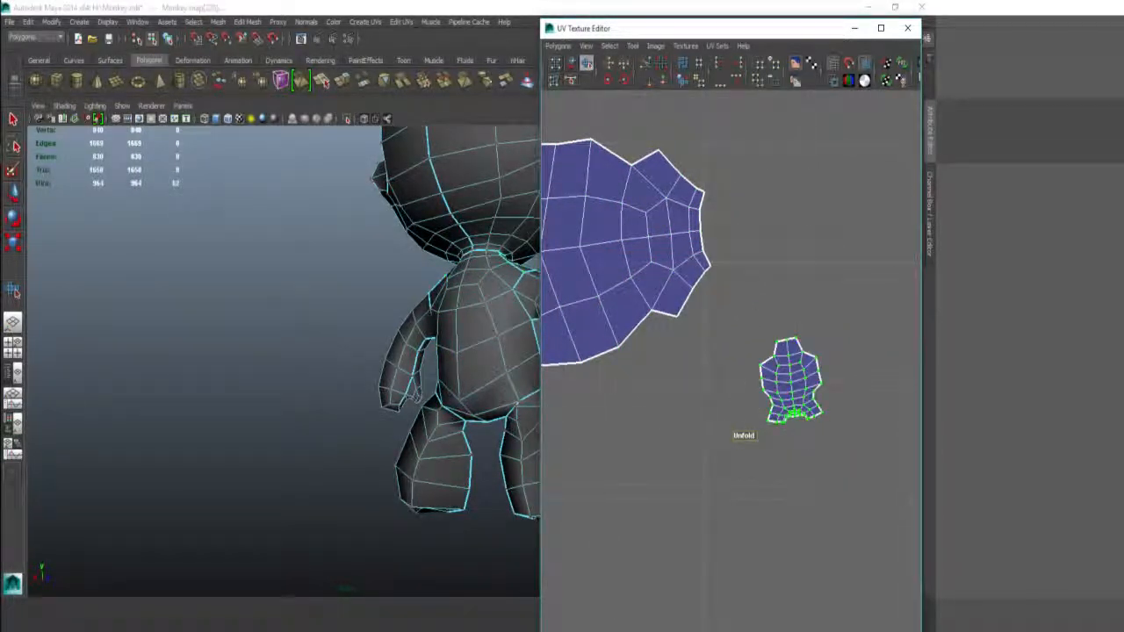
Step: Clear the small shell's selection and select the whole big overlapping shell
scroll(722, 361, down, 7)
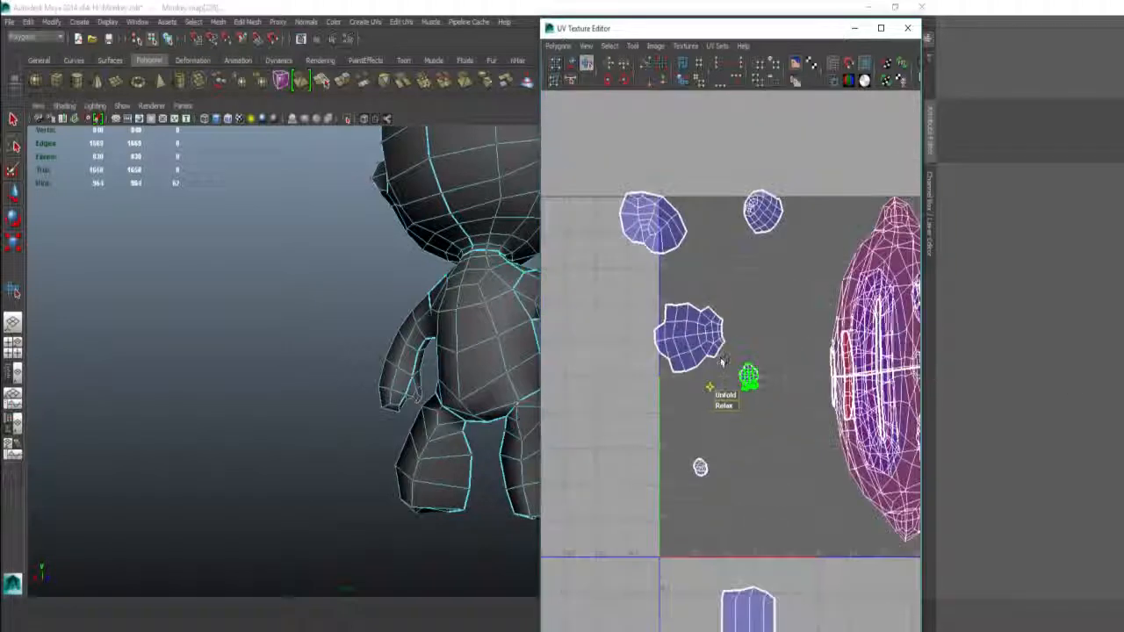
alt+middle_drag(723, 361, 552, 339)
scroll(740, 396, down, 1)
alt+middle_drag(740, 396, 713, 385)
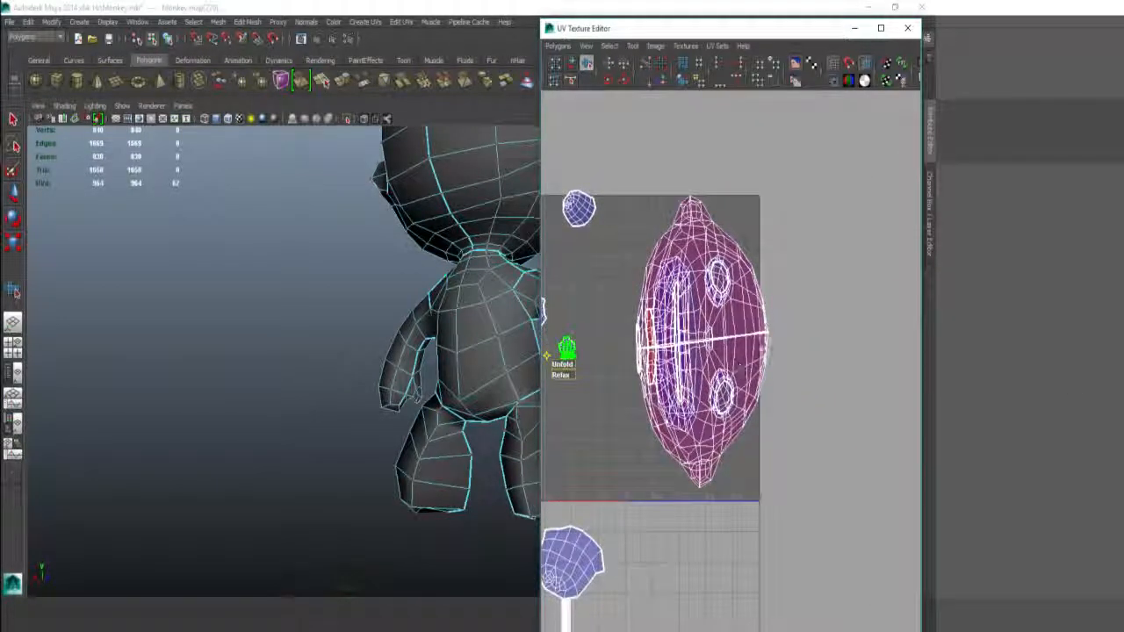
click(763, 355)
click(762, 358)
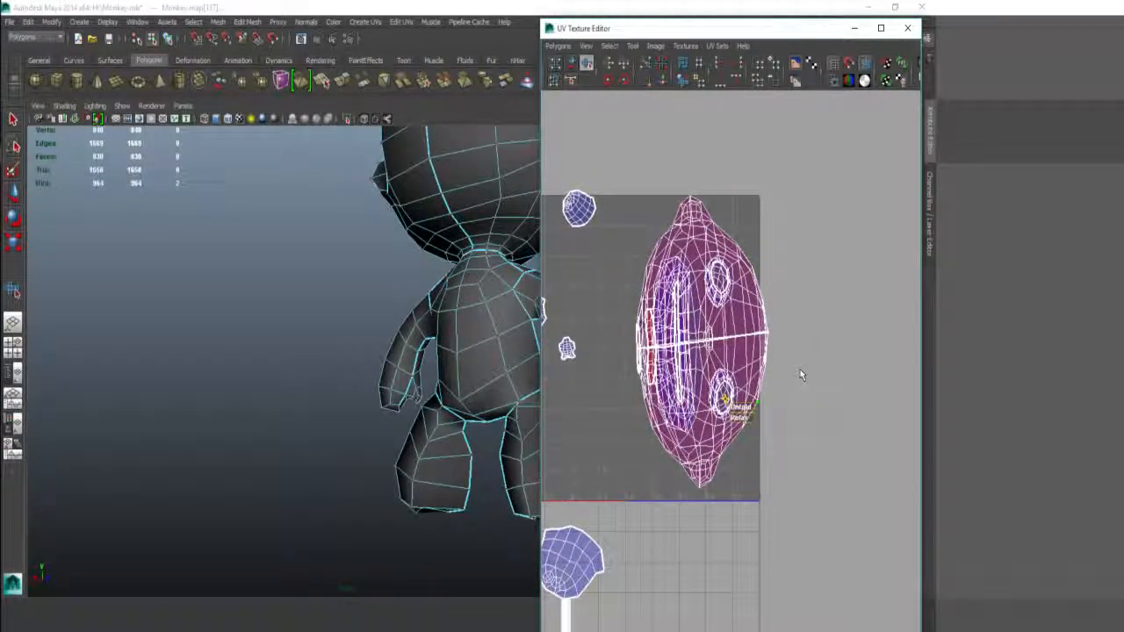
ctrl+right_drag(800, 370, 827, 353)
Step: Move the big shell above the 0–1 UV square and unfold it flat
shift+right_drag(751, 371, 726, 371)
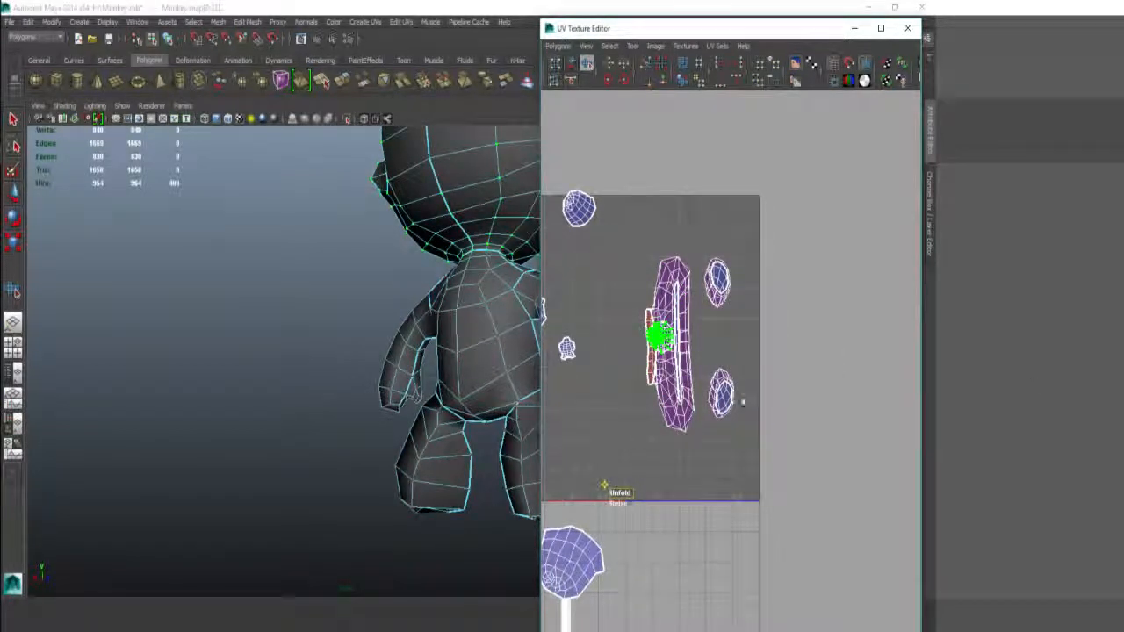
key(w)
drag(652, 228, 630, 184)
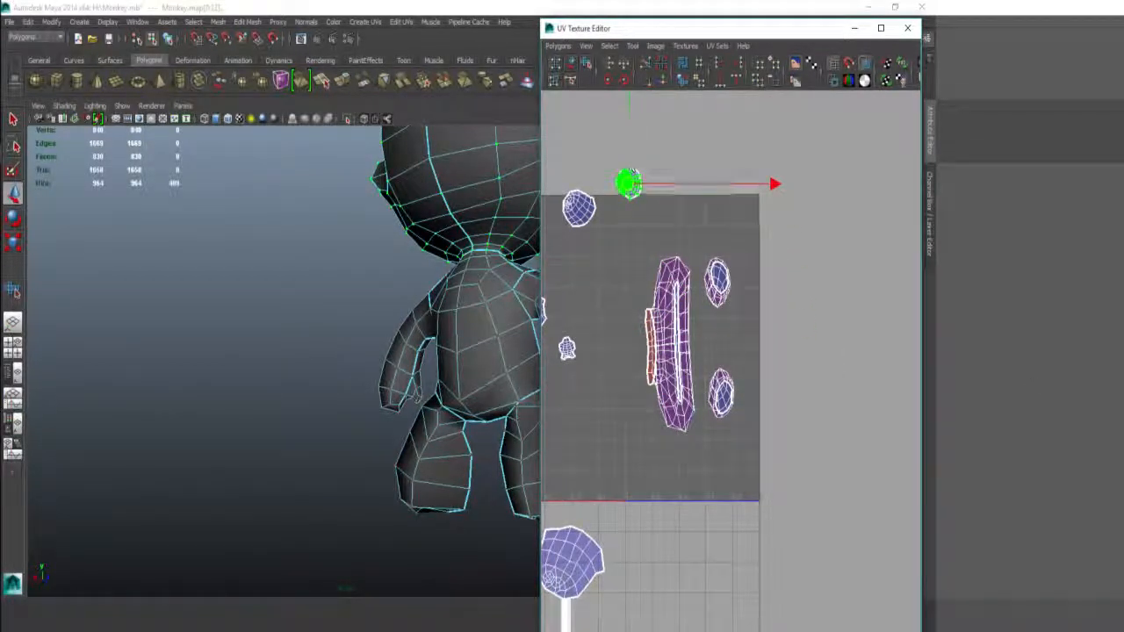
alt+middle_drag(654, 189, 712, 329)
scroll(713, 360, up, 6)
scroll(713, 364, up, 8)
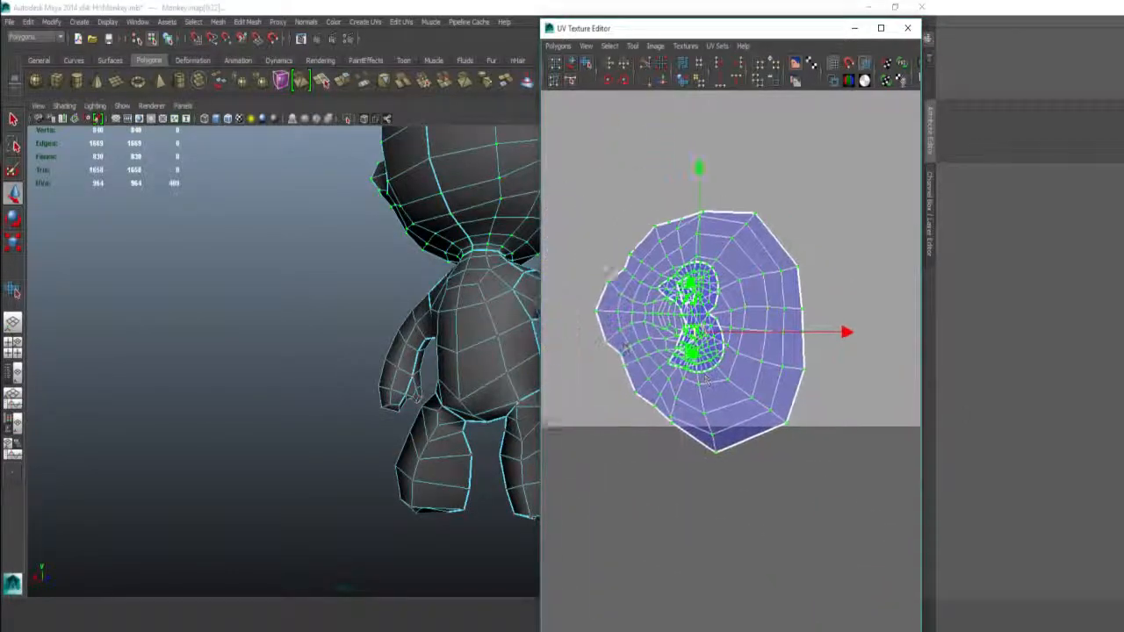
shift+right_drag(733, 385, 733, 354)
scroll(662, 416, down, 3)
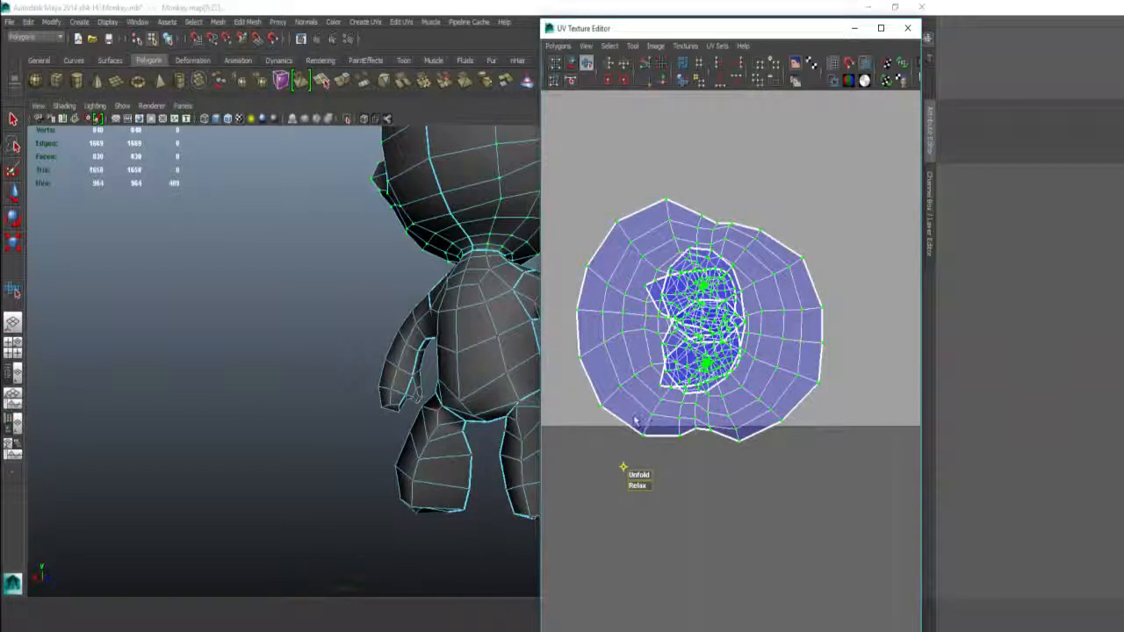
drag(637, 425, 326, 431)
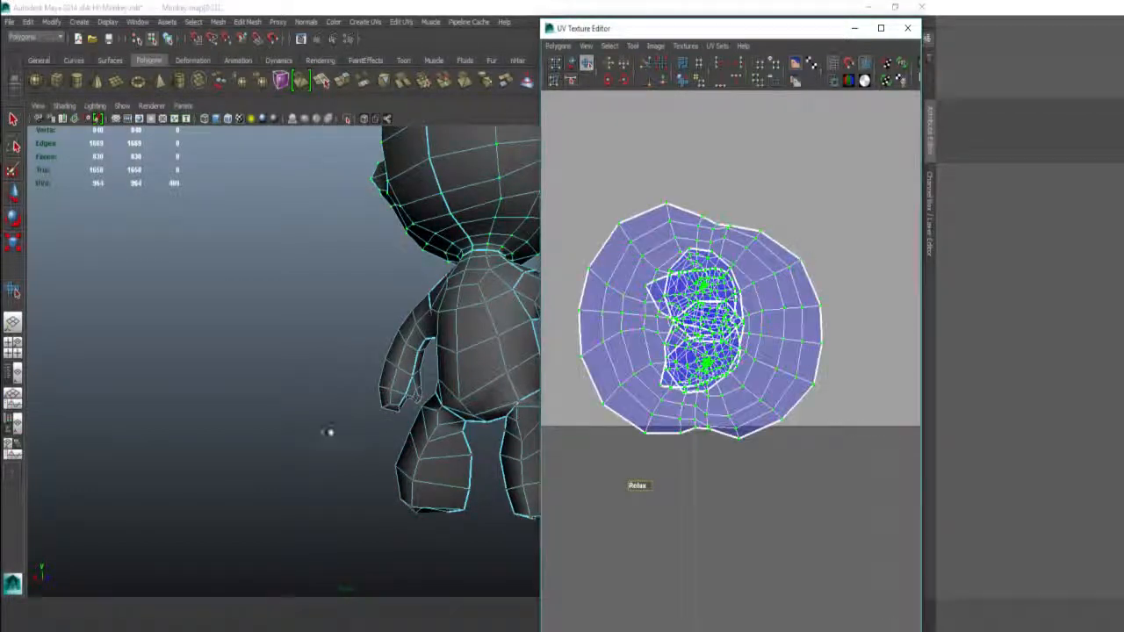
Step: Center the view on the unfolded shell, return to the Select tool and clear the UV selection
scroll(623, 402, down, 10)
scroll(725, 378, down, 2)
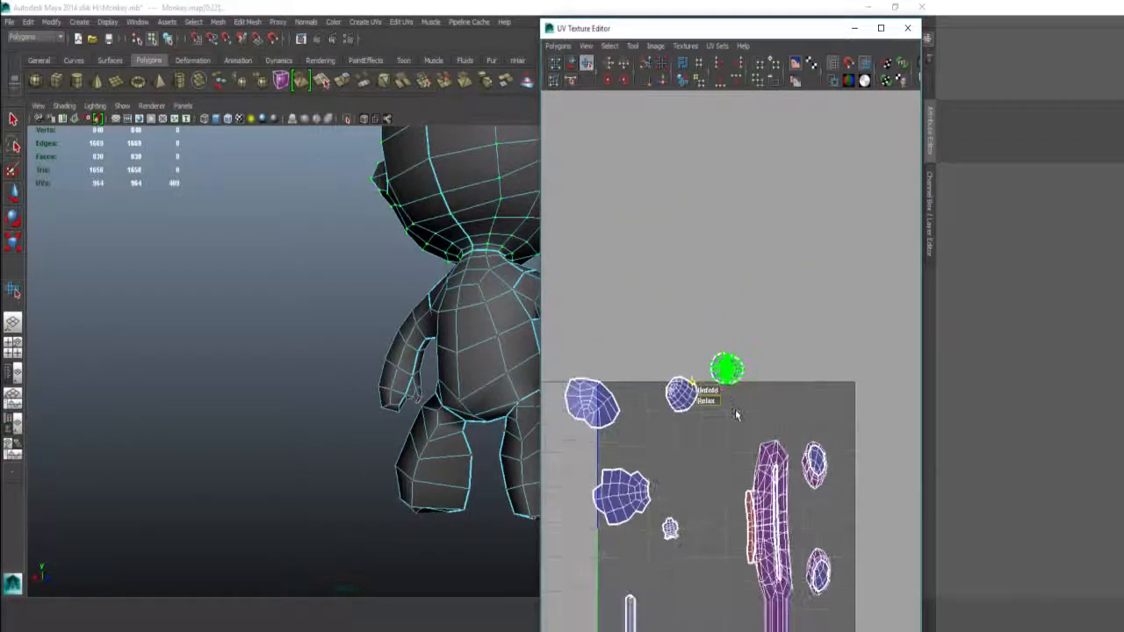
alt+middle_drag(735, 413, 732, 367)
mouse_move(718, 325)
right_down()
mouse_move(720, 291)
mouse_move(726, 313)
right_up()
key(q)
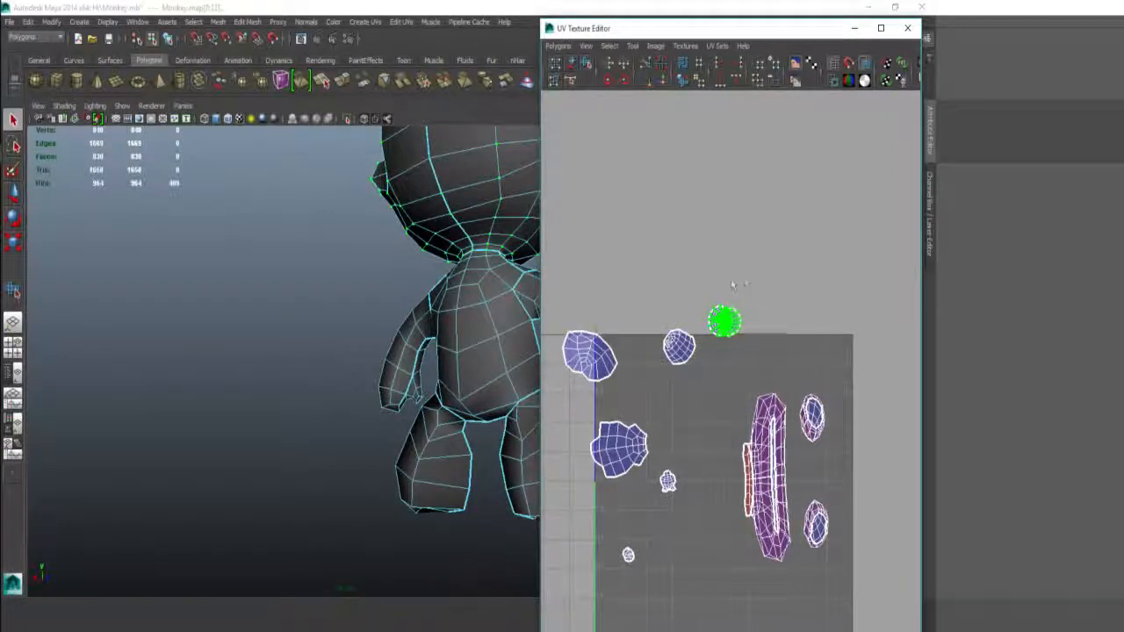
scroll(732, 285, up, 5)
alt+middle_drag(726, 286, 746, 386)
scroll(732, 344, up, 2)
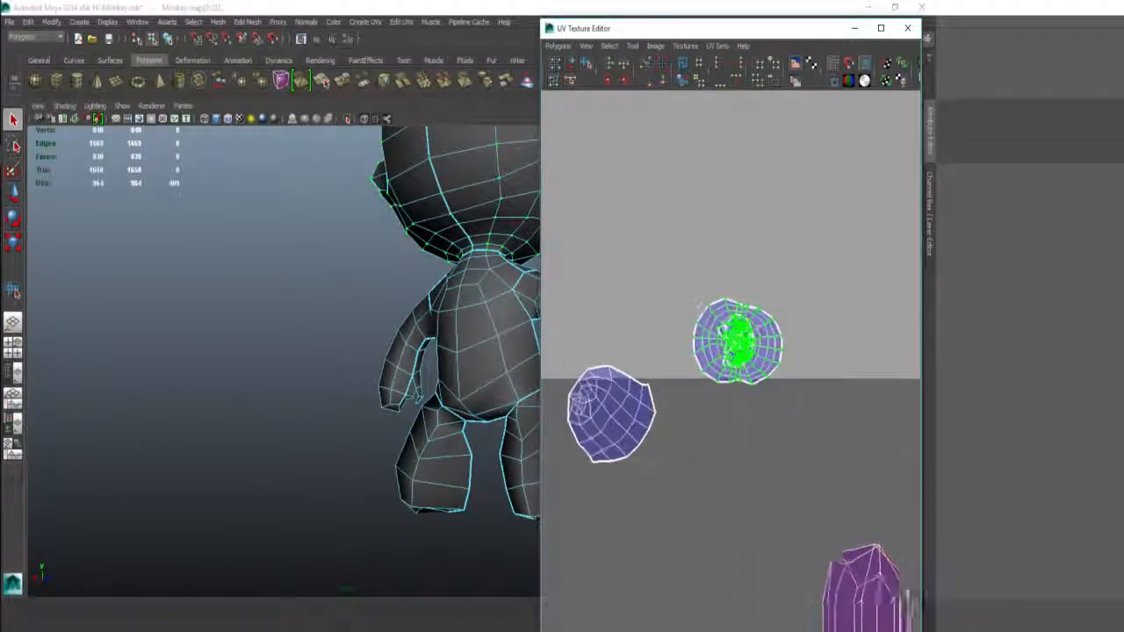
click(690, 230)
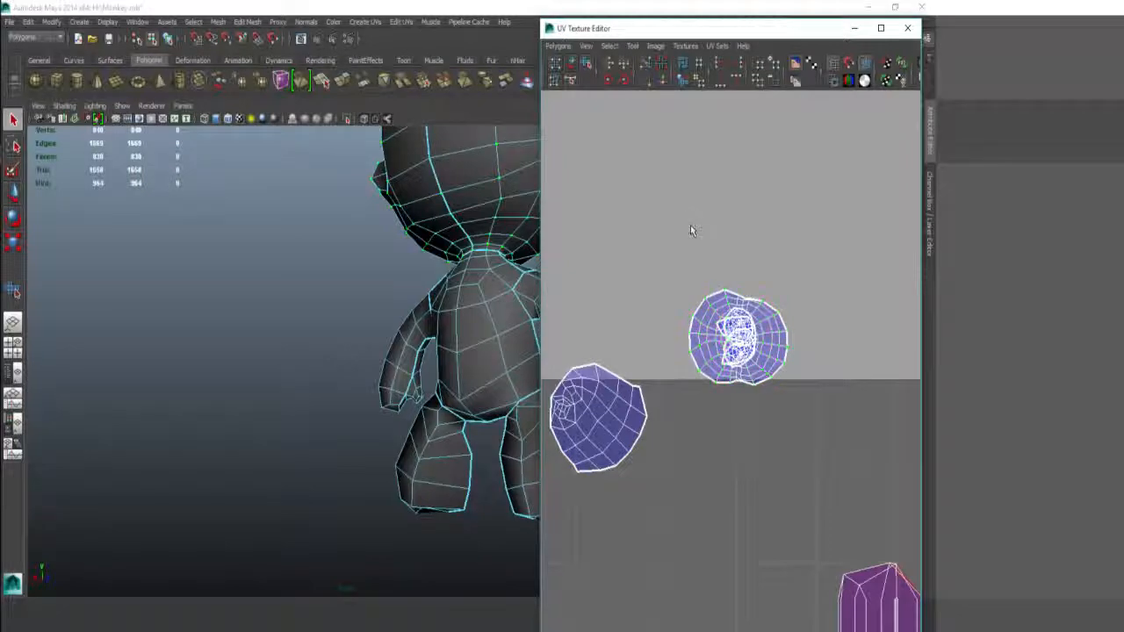
Step: Select the monkey's head faces and isolate them in the viewport
drag(837, 369, 840, 385)
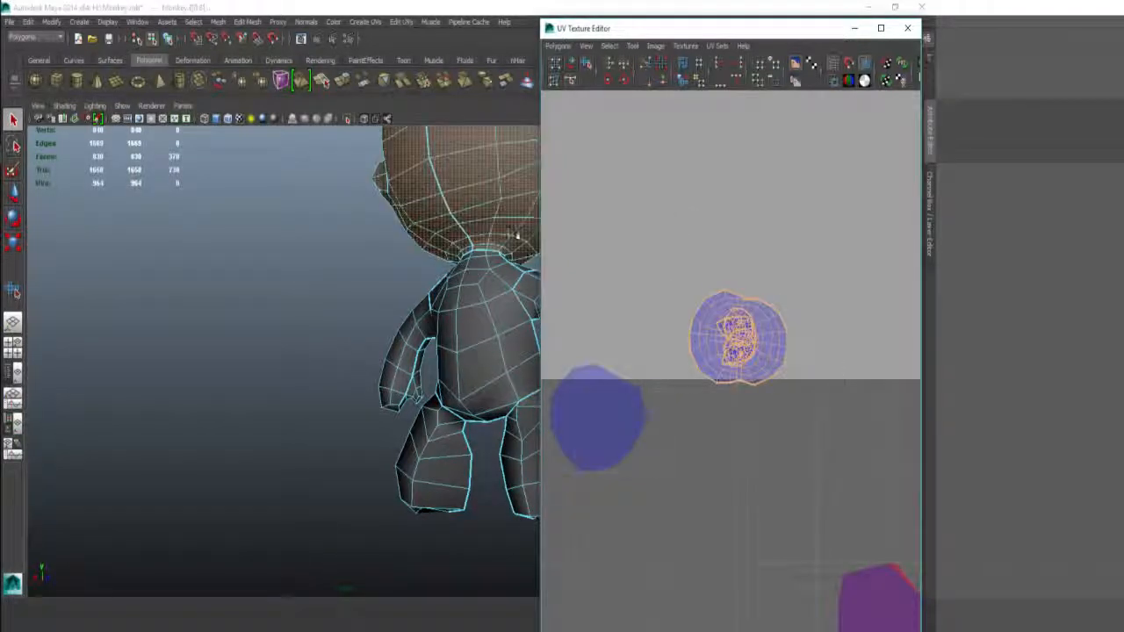
alt+drag(517, 234, 263, 230)
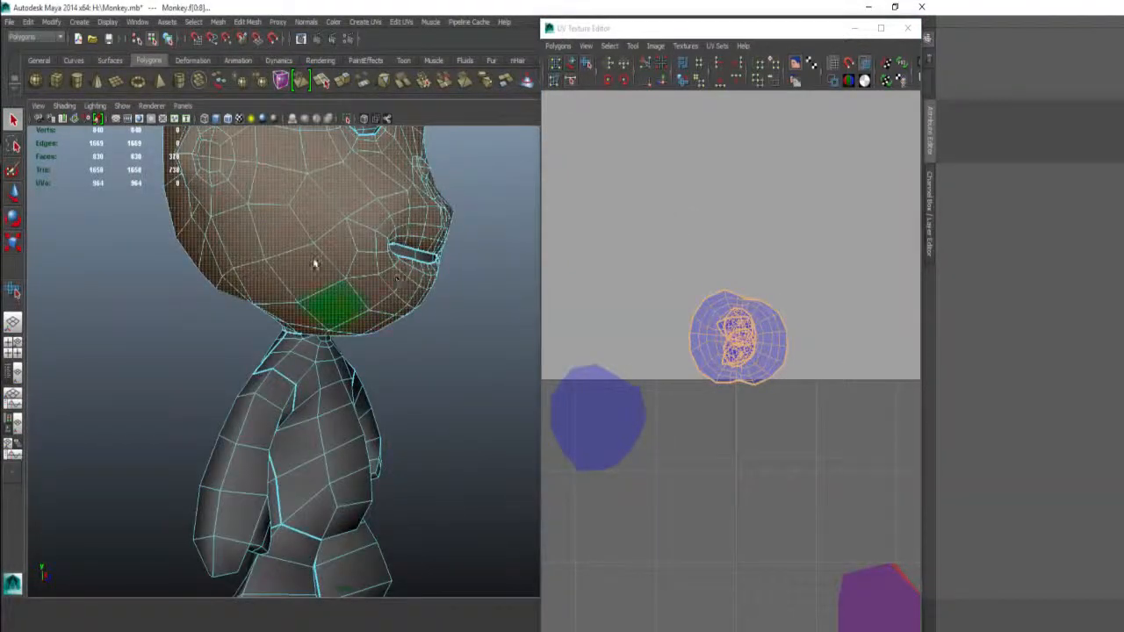
alt+drag(314, 263, 401, 286)
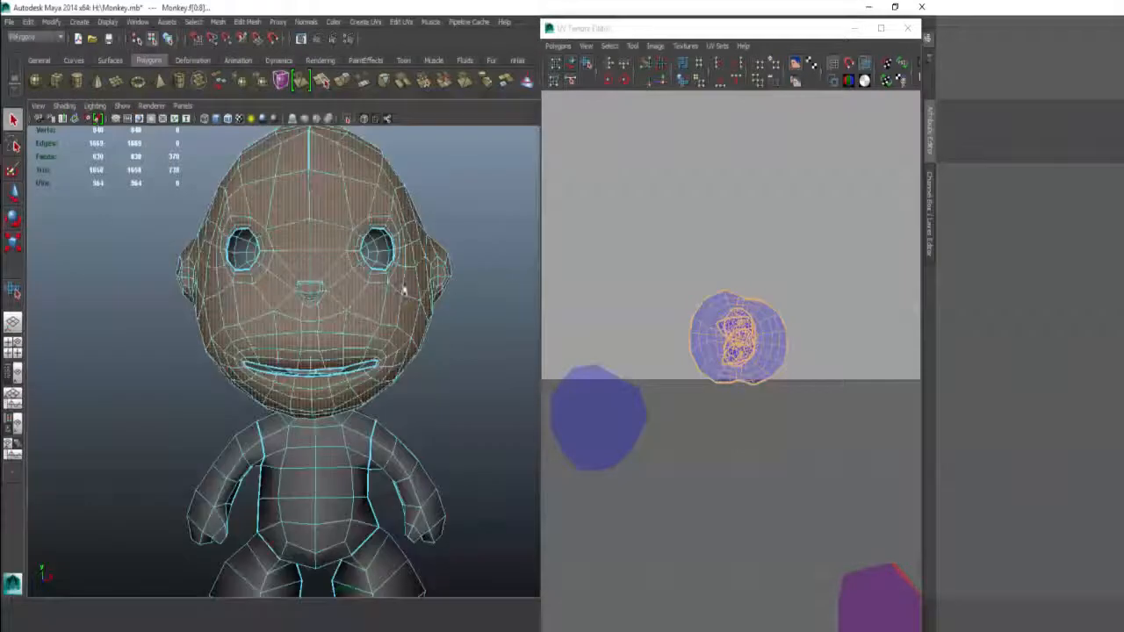
click(350, 104)
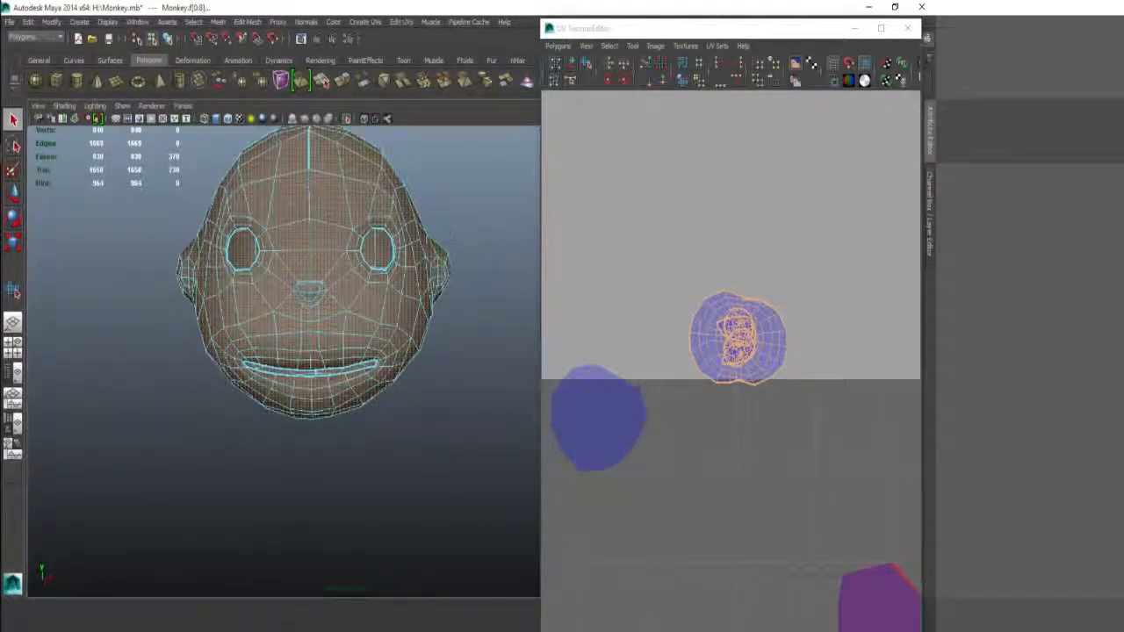
Step: Marquee all 370 head faces and apply a planar projection to them
click(470, 260)
alt+drag(470, 260, 485, 302)
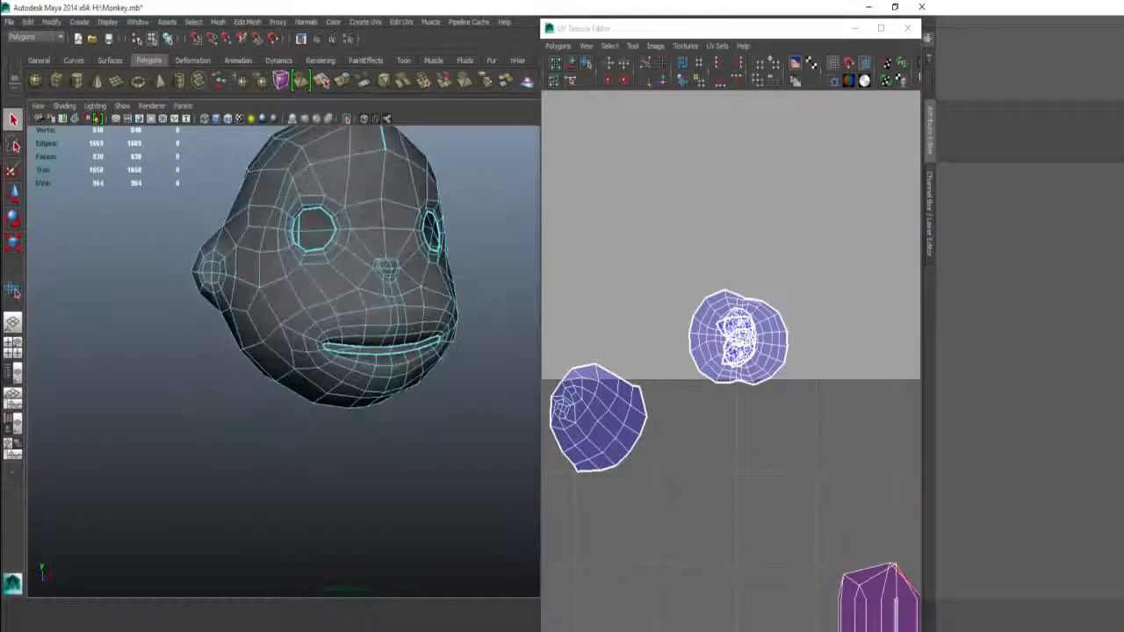
alt+drag(370, 215, 379, 252)
alt+right_drag(379, 252, 255, 214)
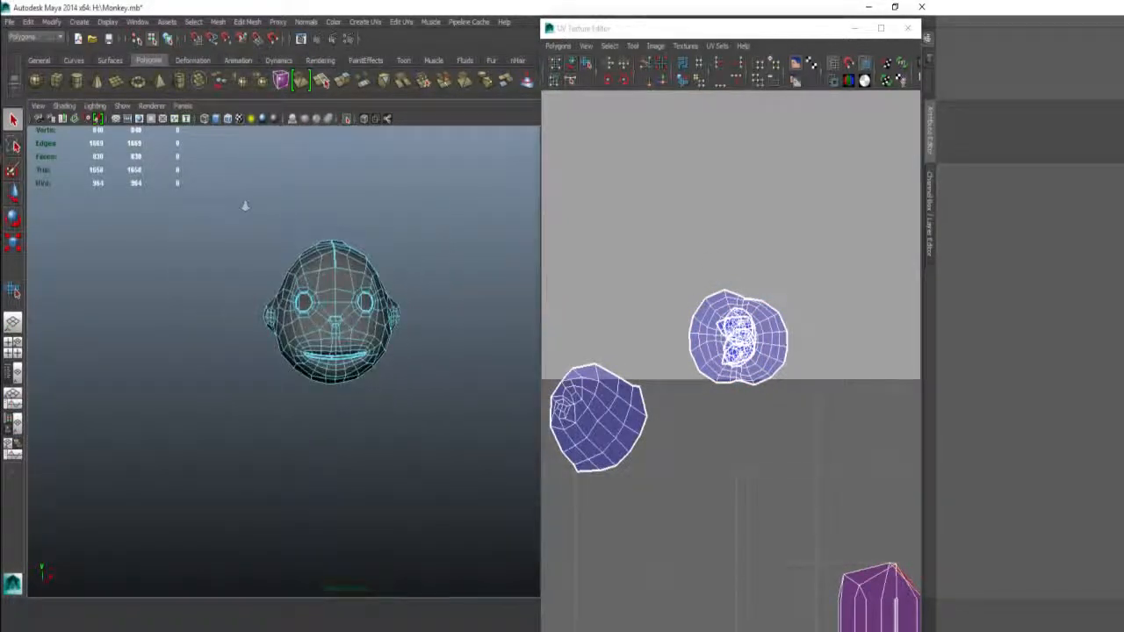
drag(243, 205, 415, 401)
shift+right_drag(715, 455, 717, 382)
Step: Move the new planar head shell above the 0–1 UV square
alt+right_drag(754, 493, 734, 468)
drag(725, 456, 675, 110)
alt+right_drag(144, 208, 279, 218)
right_drag(279, 214, 276, 179)
Step: Select the edge loop running along the centre line of the head
click(326, 205)
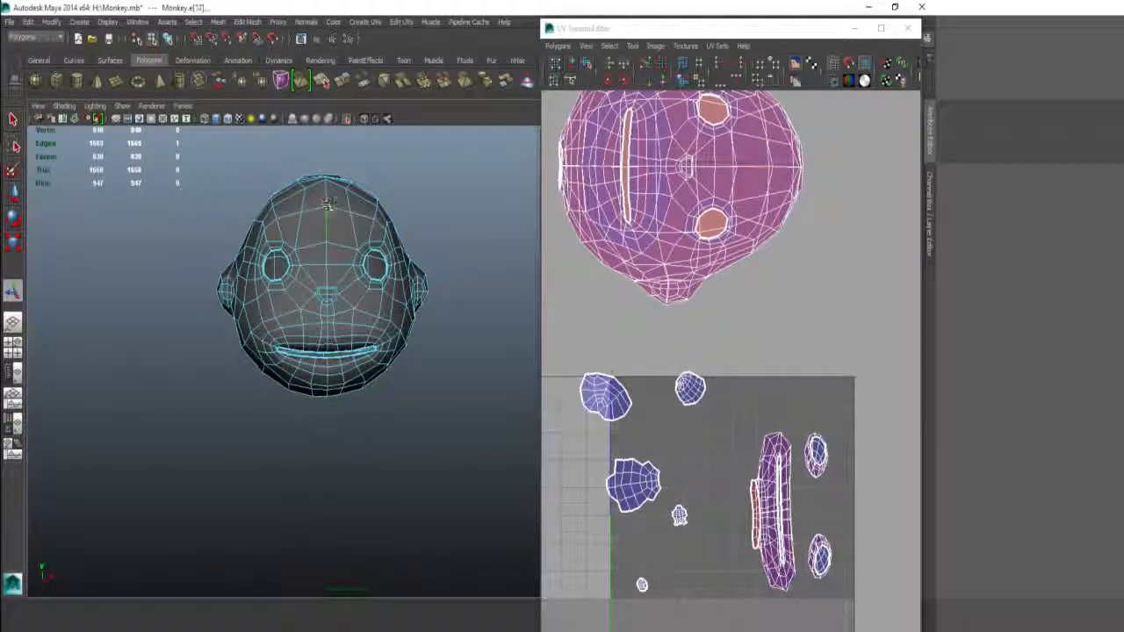
double_click(326, 205)
alt+drag(327, 205, 342, 287)
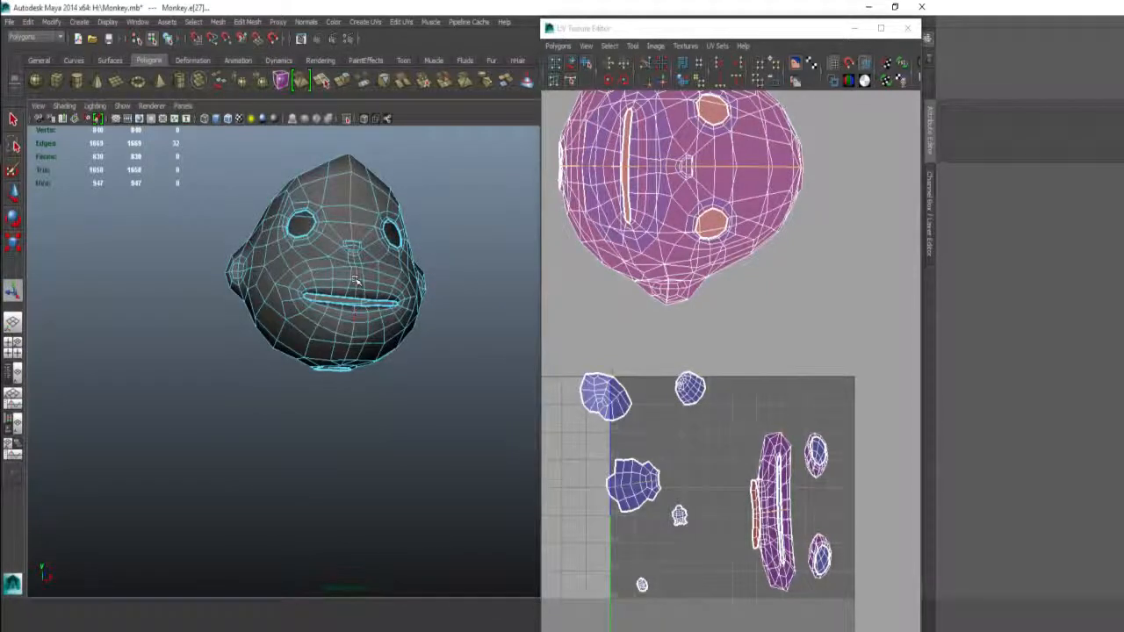
alt+right_drag(272, 258, 364, 283)
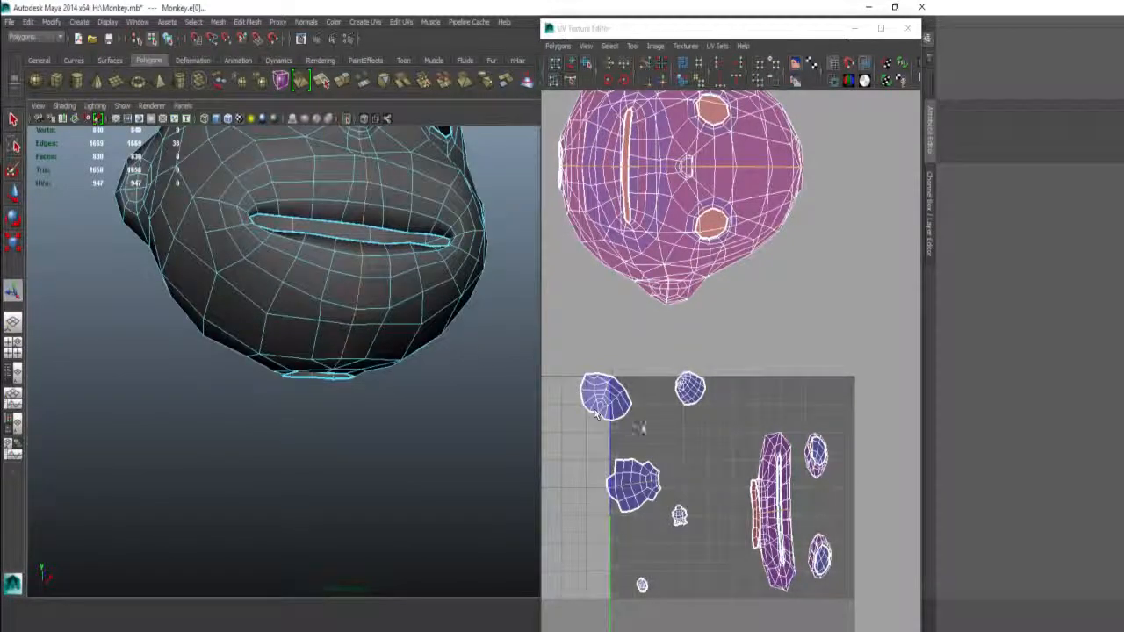
Step: Cut the head's UVs along the selected centre-seam edges
alt+middle_drag(697, 354, 727, 226)
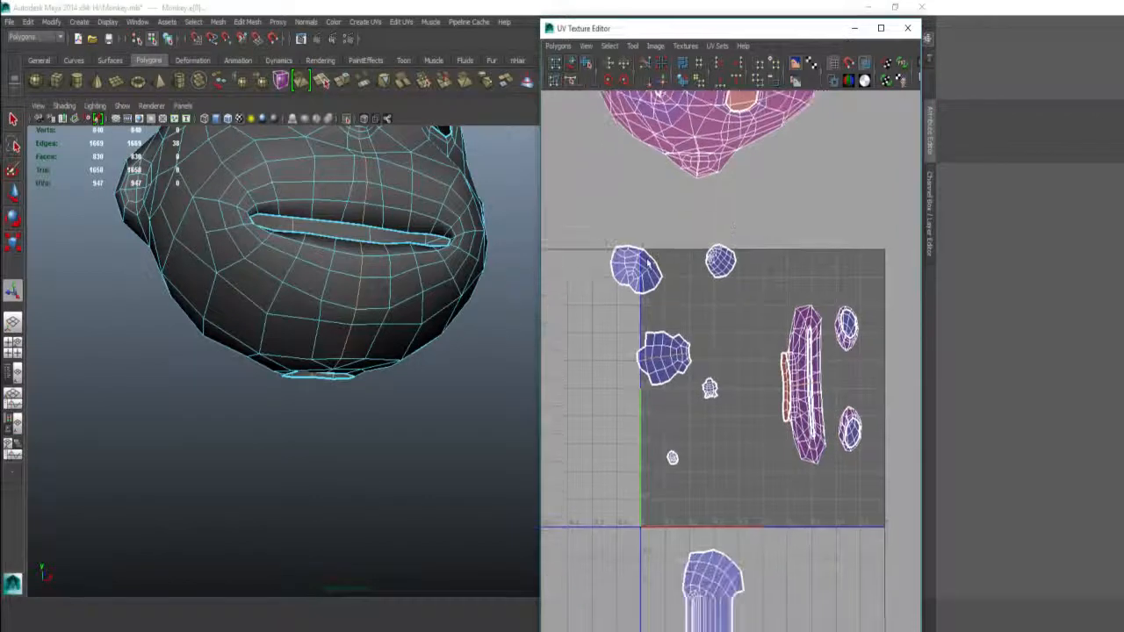
alt+right_drag(705, 274, 747, 259)
alt+middle_drag(747, 259, 906, 318)
alt+right_drag(637, 293, 694, 304)
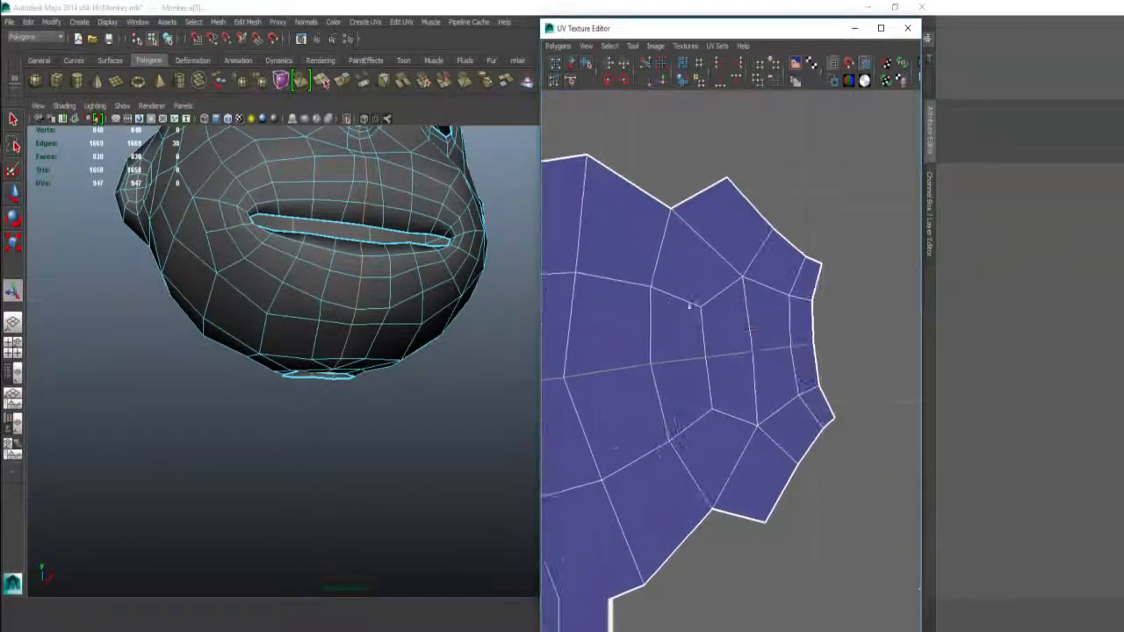
alt+middle_drag(700, 226, 916, 235)
alt+right_drag(696, 314, 709, 317)
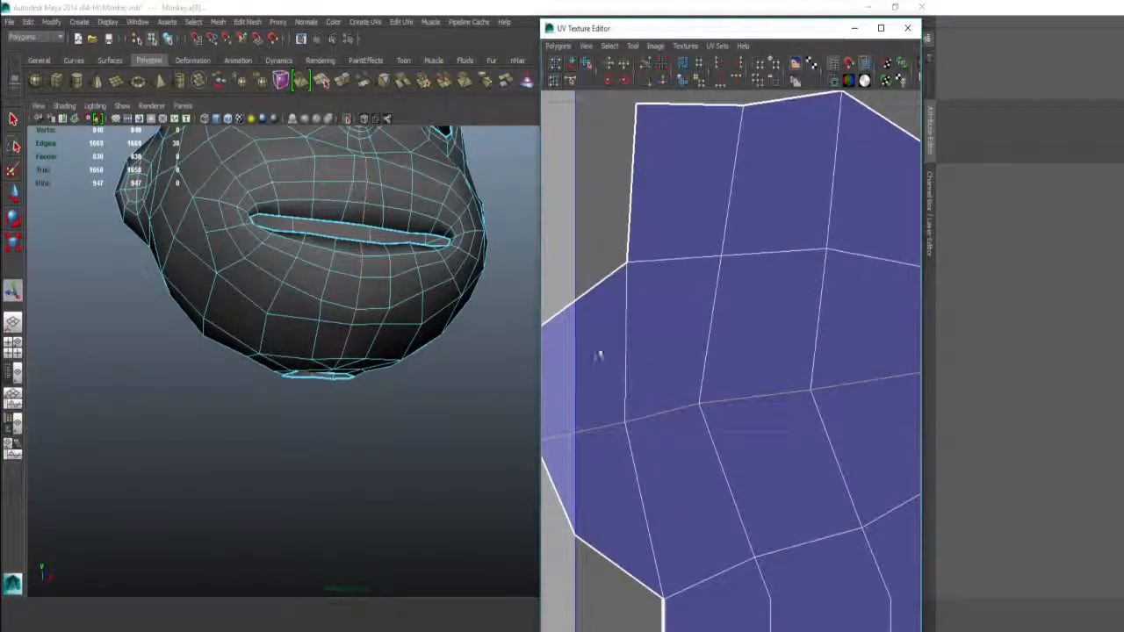
scroll(606, 356, down, 12)
alt+middle_drag(782, 361, 586, 295)
alt+right_drag(773, 253, 675, 239)
alt+middle_drag(676, 239, 713, 259)
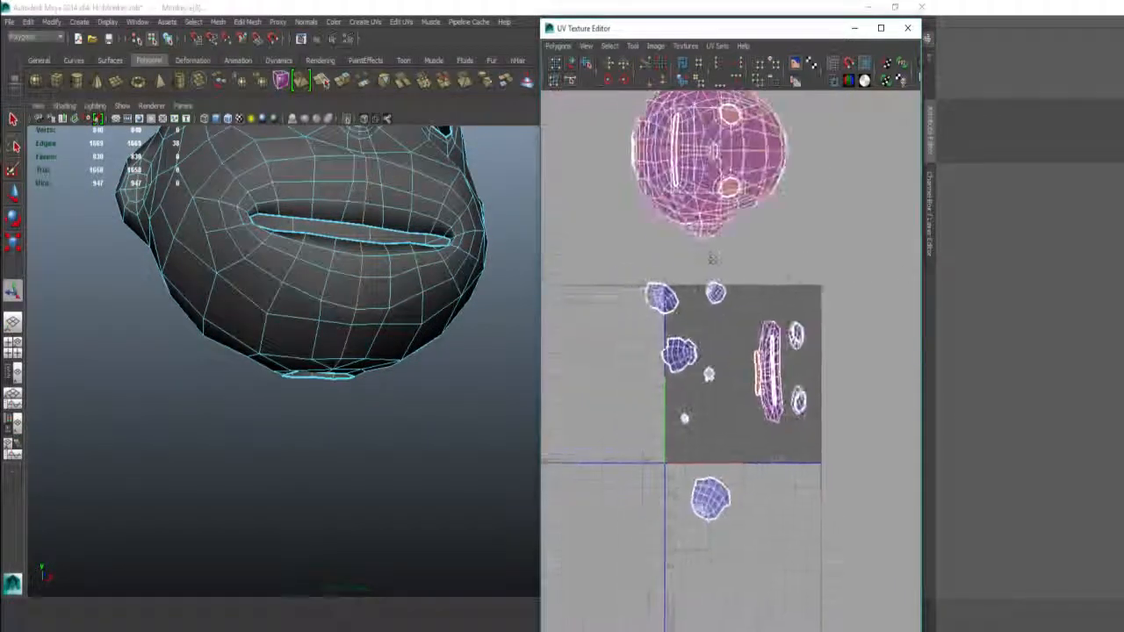
alt+right_drag(713, 259, 669, 281)
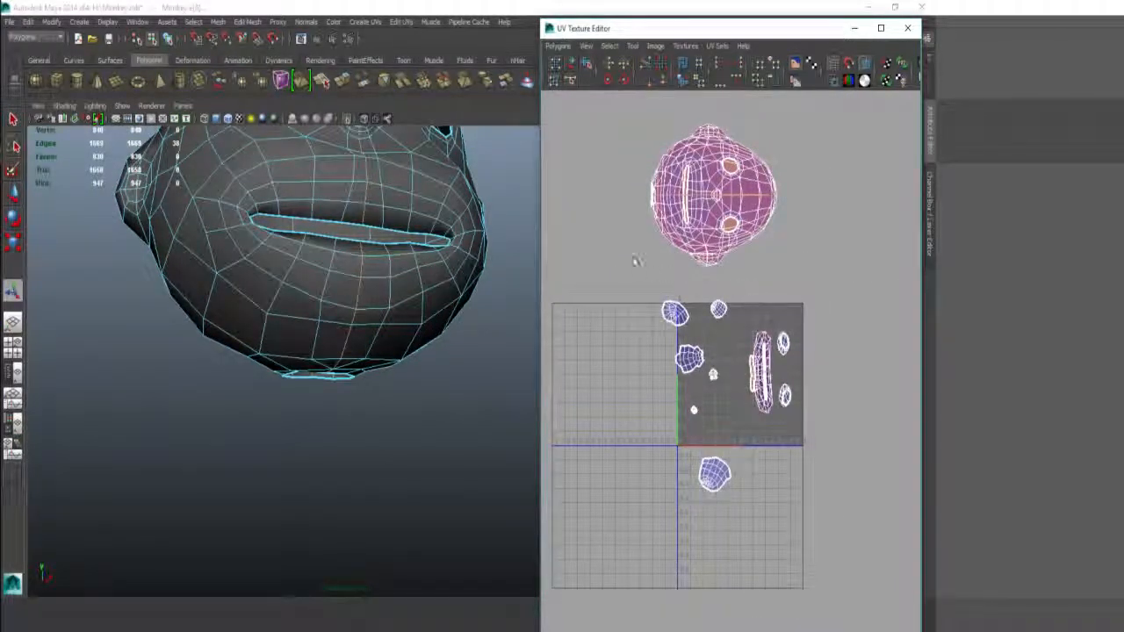
drag(623, 273, 674, 318)
alt+right_drag(580, 282, 783, 274)
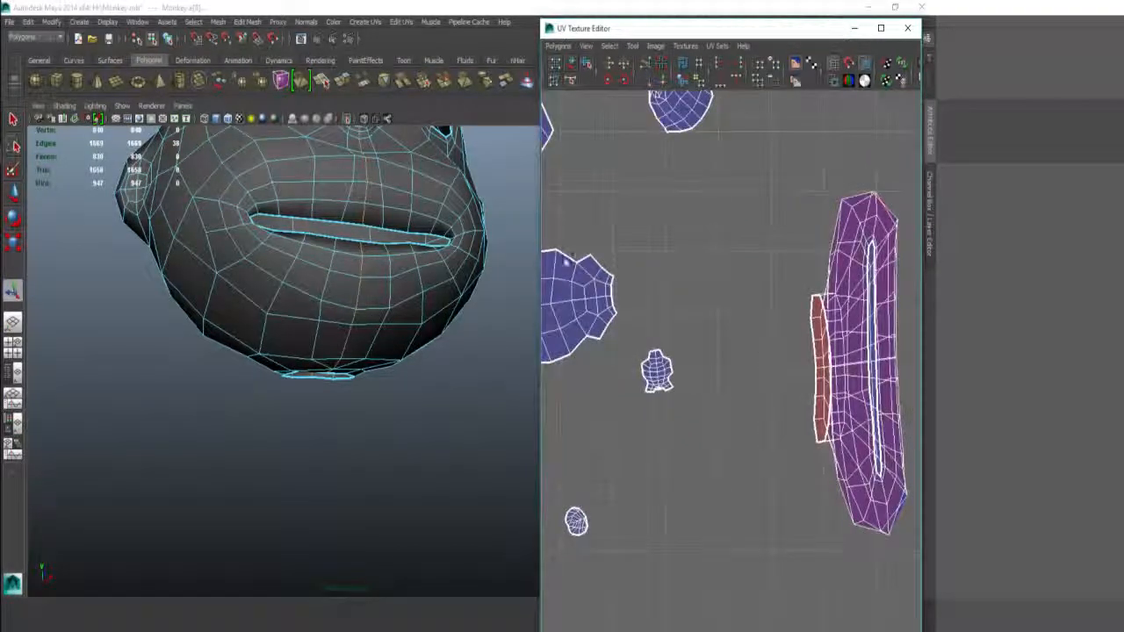
alt+middle_drag(683, 210, 742, 444)
alt+right_drag(743, 445, 657, 254)
alt+middle_drag(720, 246, 746, 395)
alt+right_drag(747, 395, 699, 305)
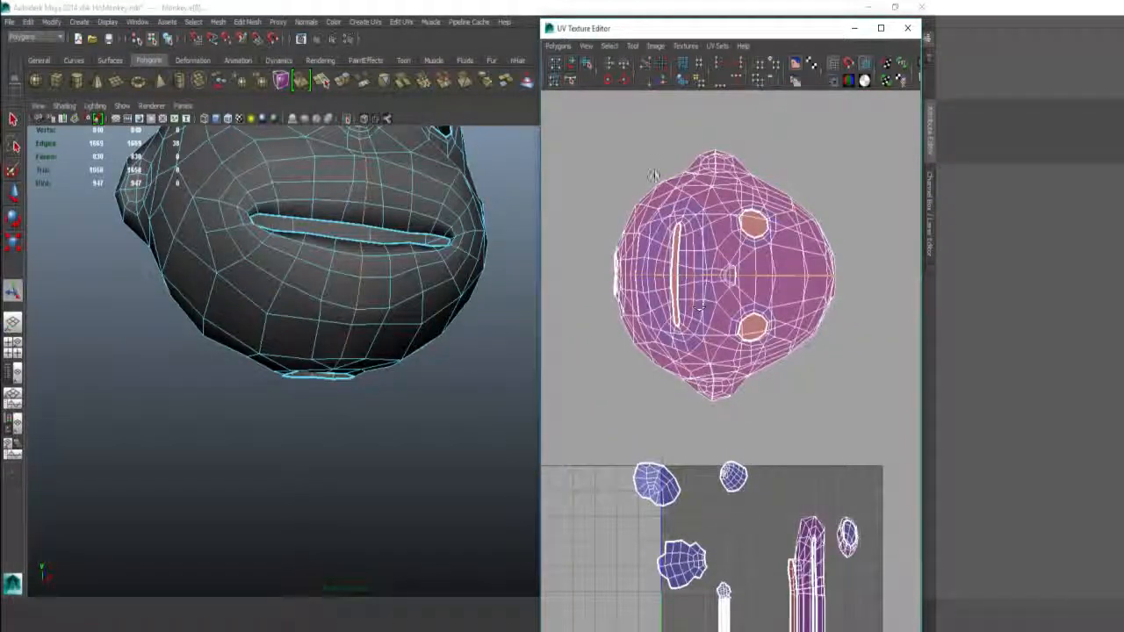
right_drag(653, 176, 601, 153)
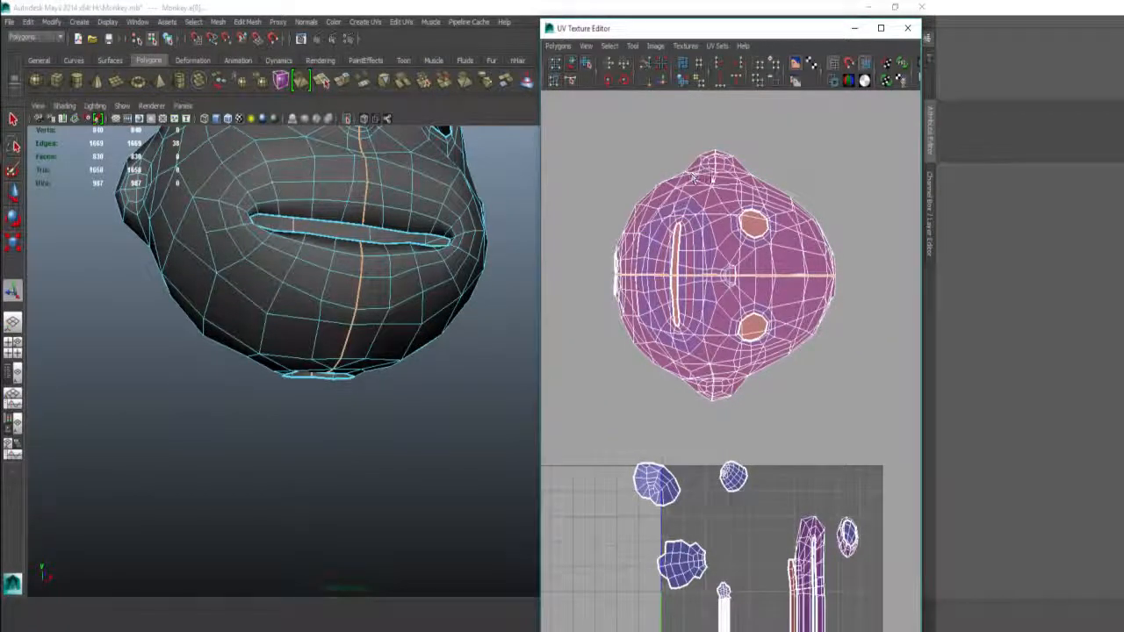
Step: Select the upper half's UVs and expand them to the whole shell
right_drag(711, 201, 758, 197)
drag(682, 130, 747, 191)
ctrl+right_drag(744, 195, 730, 162)
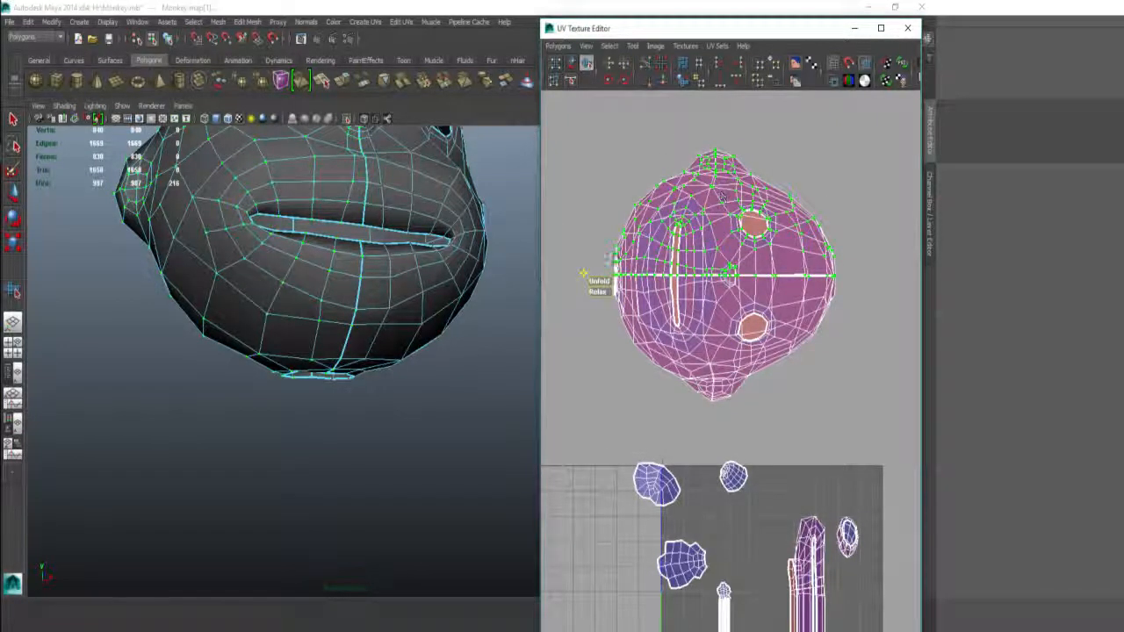
Step: Unfold the upper head half, then select and unfold the lower half shell
shift+right_drag(611, 244, 610, 188)
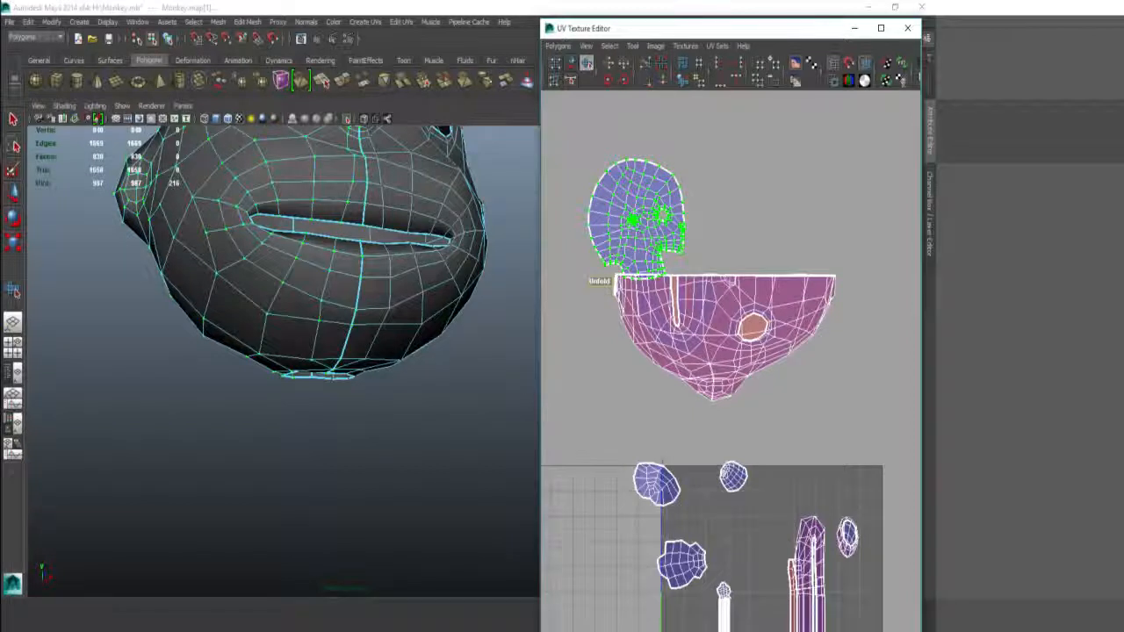
click(831, 278)
ctrl+right_drag(809, 318, 844, 302)
shift+right_drag(727, 222, 737, 168)
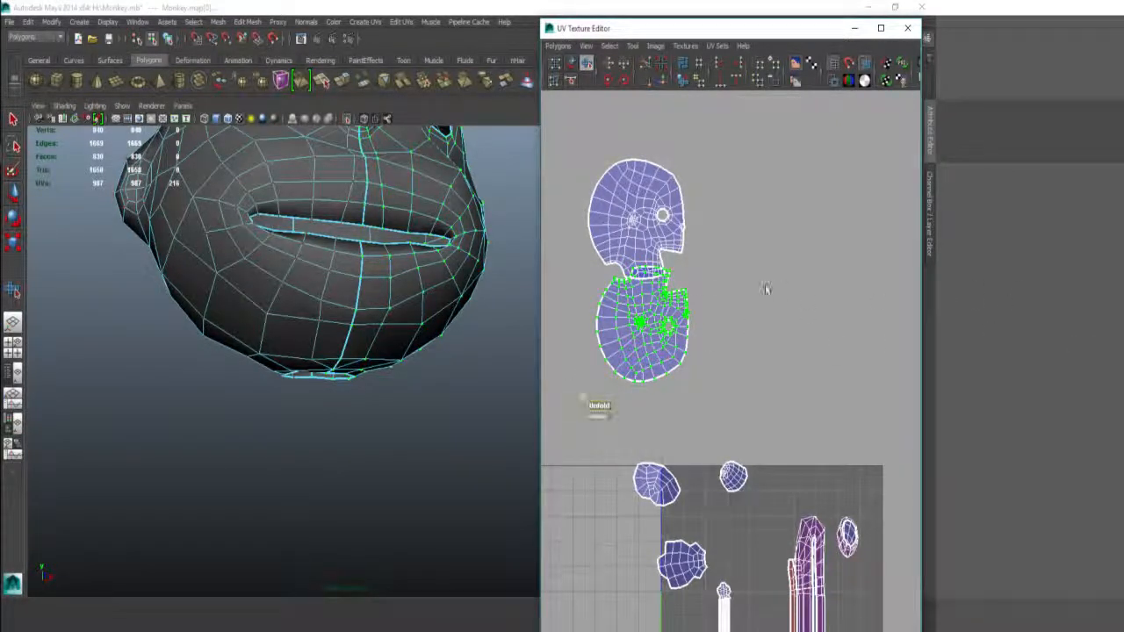
mouse_move(769, 274)
alt+middle_down()
mouse_move(717, 285)
mouse_move(777, 273)
alt+middle_up()
alt+right_drag(721, 266, 761, 271)
alt+drag(379, 245, 347, 273)
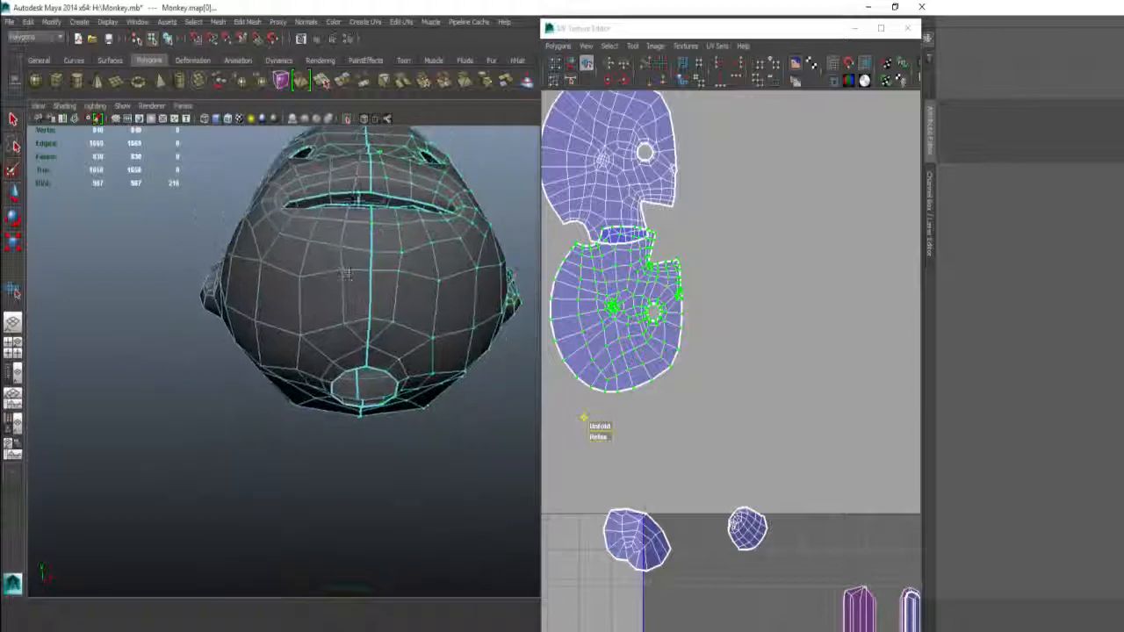
Step: Select the vertical centre edge loop through the mouth, keeping only the underside edges
alt+right_drag(347, 273, 395, 250)
alt+drag(395, 187, 422, 265)
click(420, 276)
alt+drag(425, 304, 427, 276)
double_click(396, 303)
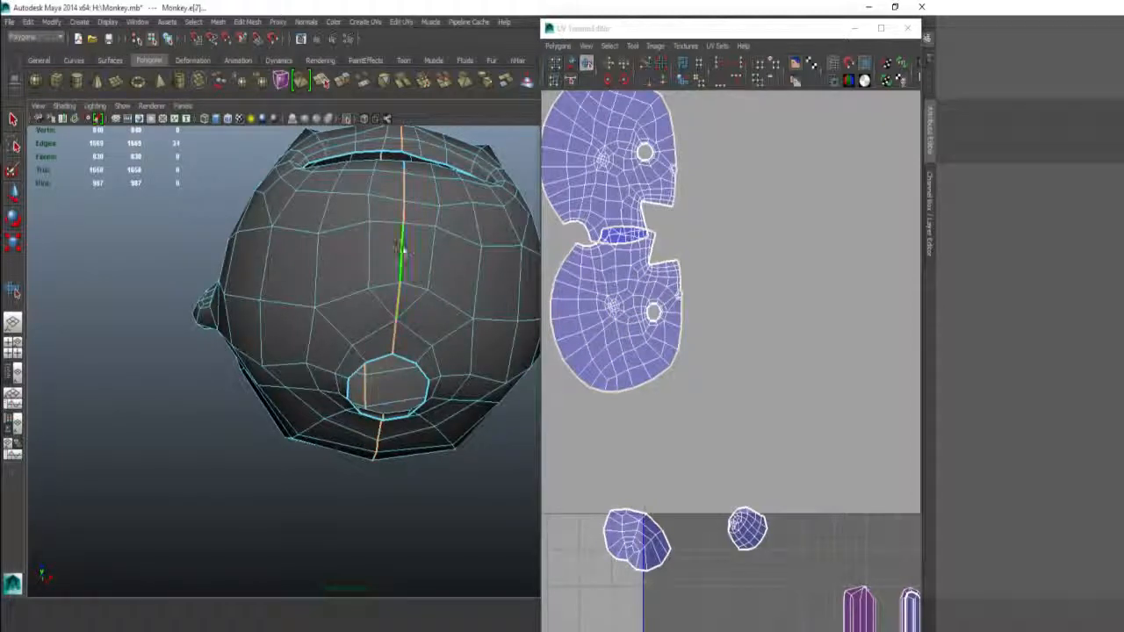
alt+drag(401, 249, 307, 306)
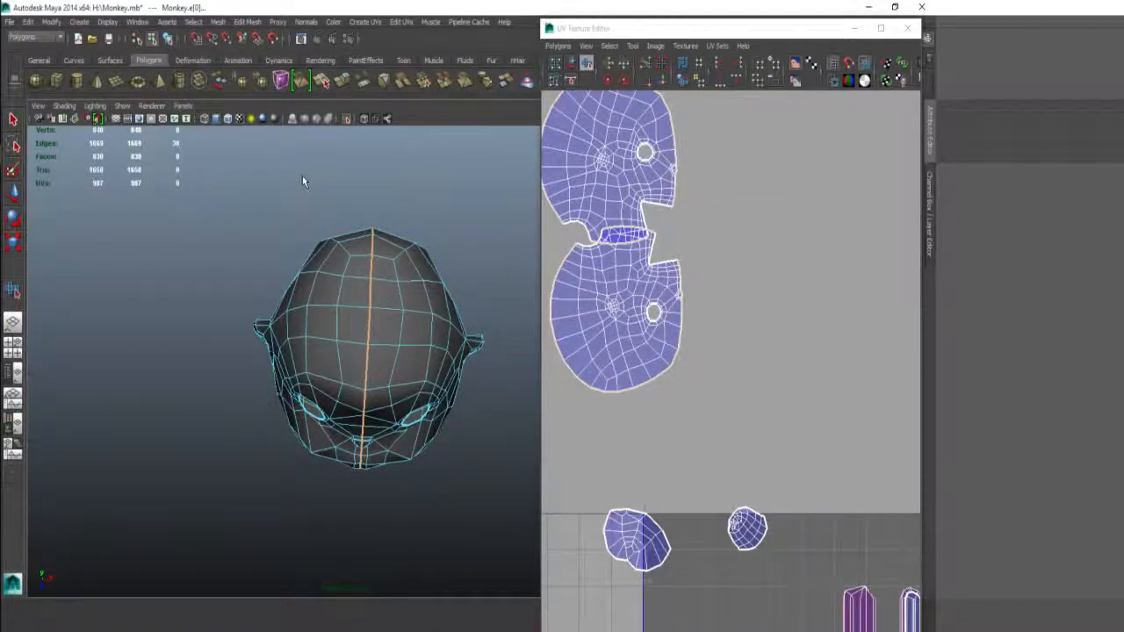
key(ctrl+z)
alt+drag(393, 345, 420, 176)
alt+middle_drag(777, 432, 714, 282)
alt+right_drag(715, 281, 663, 369)
alt+middle_drag(664, 369, 667, 302)
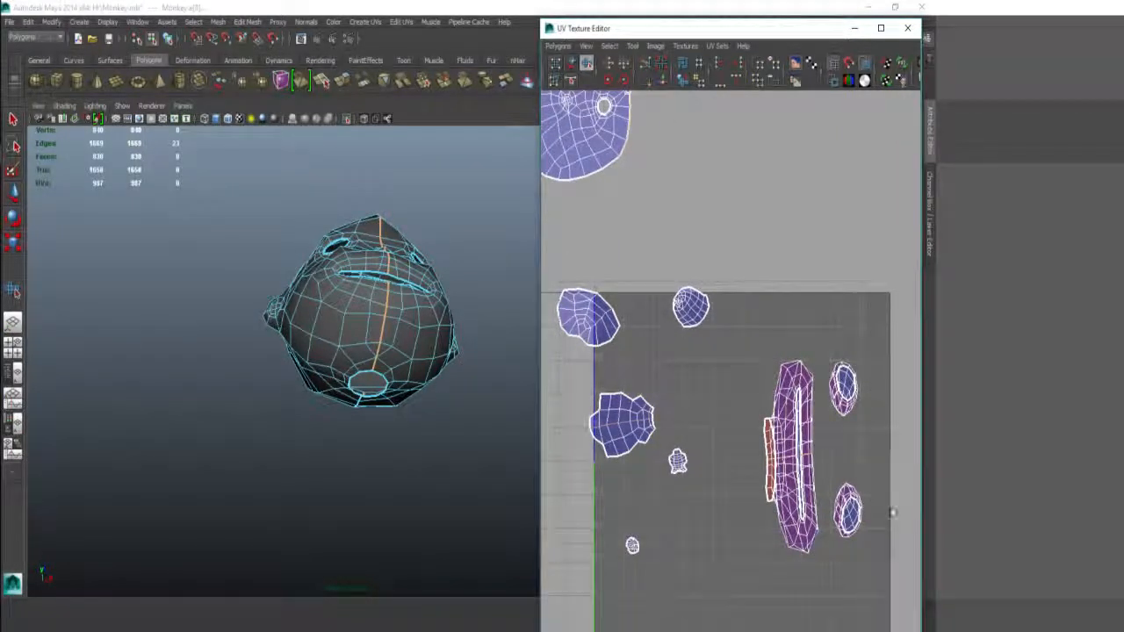
Step: Sew the two head halves together into one UV shell
right_drag(681, 389, 668, 316)
key(q)
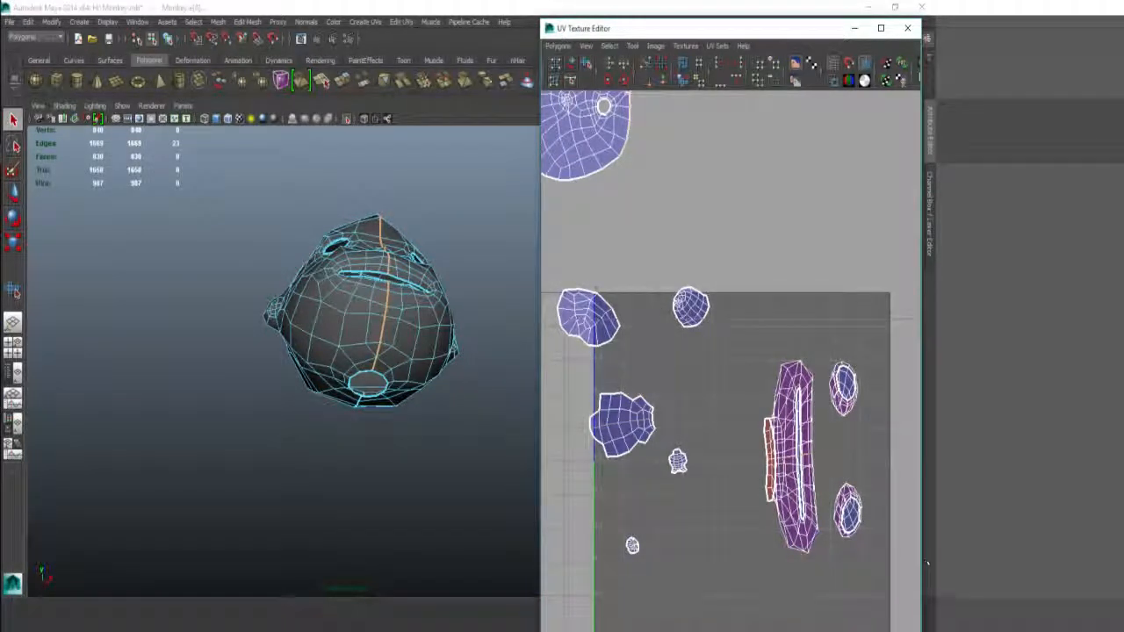
alt+middle_drag(651, 251, 668, 331)
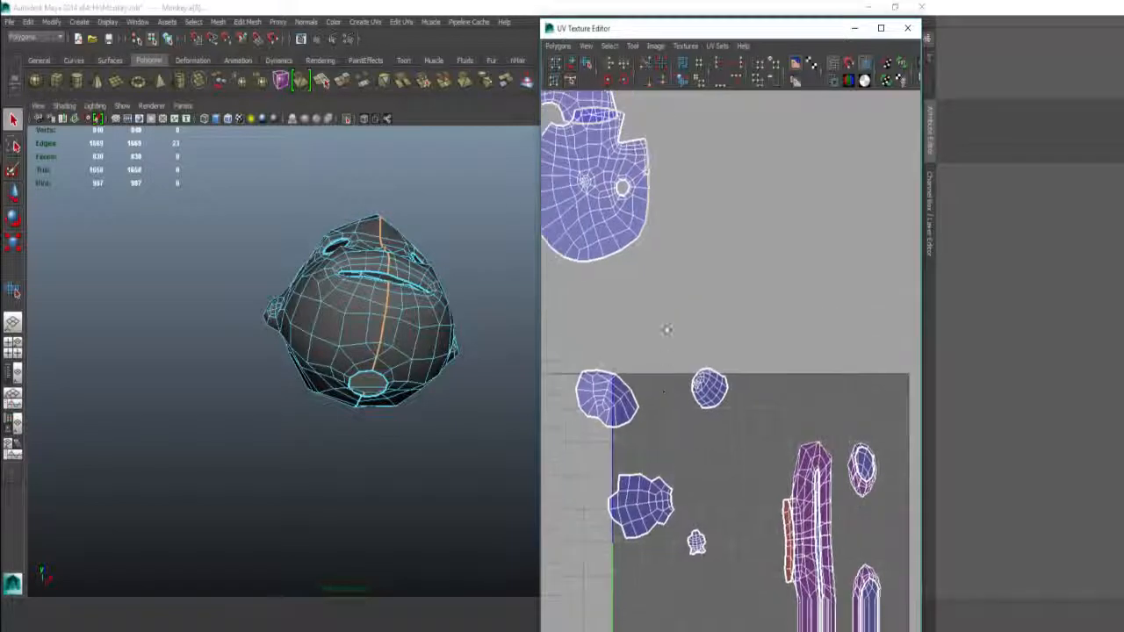
alt+middle_drag(674, 151, 735, 331)
right_drag(747, 290, 745, 262)
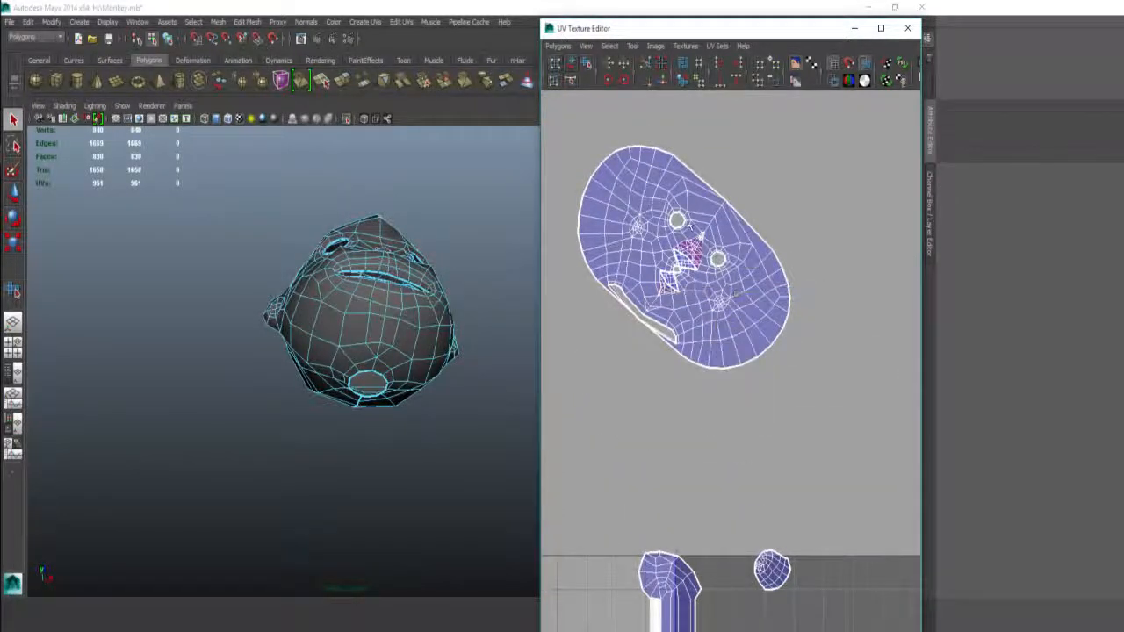
Step: Cut the UVs at the neck opening and move-and-sew the shells together
alt+drag(414, 386, 583, 427)
alt+middle_drag(268, 356, 281, 331)
alt+right_drag(275, 330, 384, 373)
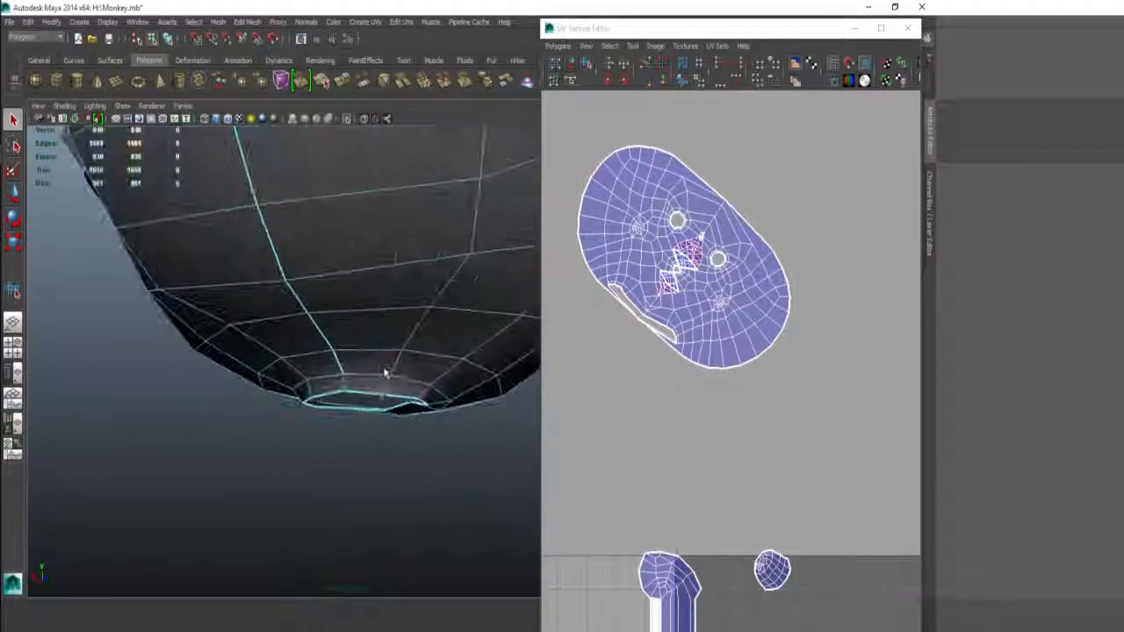
alt+drag(384, 373, 427, 344)
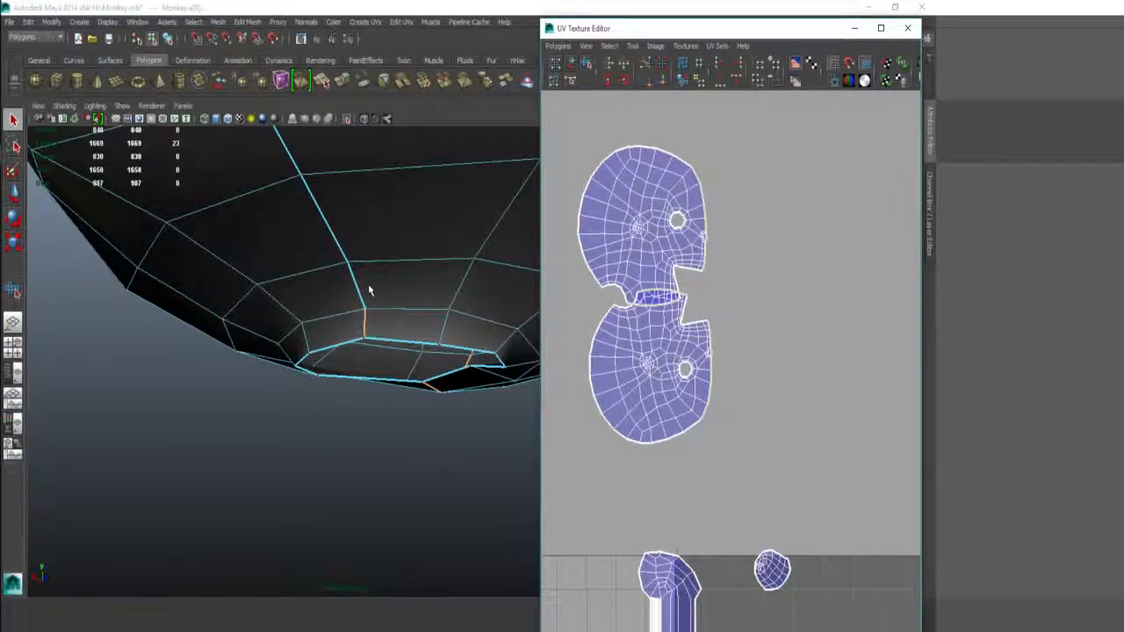
right_drag(367, 321, 367, 284)
click(364, 291)
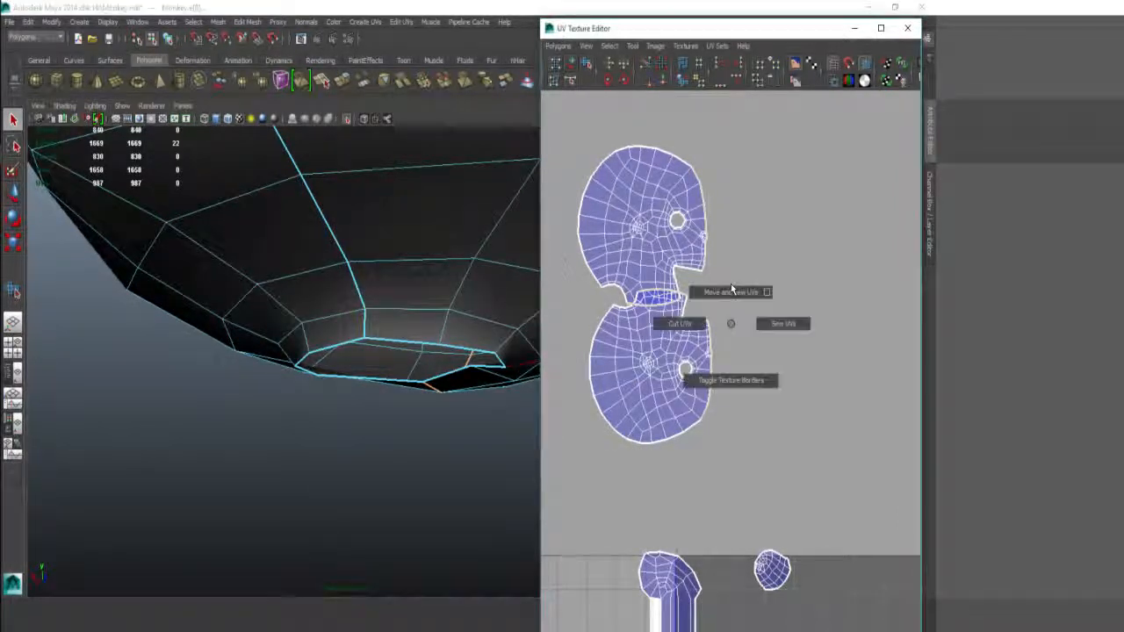
shift+right_drag(728, 319, 733, 290)
Step: Convert the edges to the whole face shell's UVs and unfold it into rounded lobes
shift+right_drag(677, 255, 665, 133)
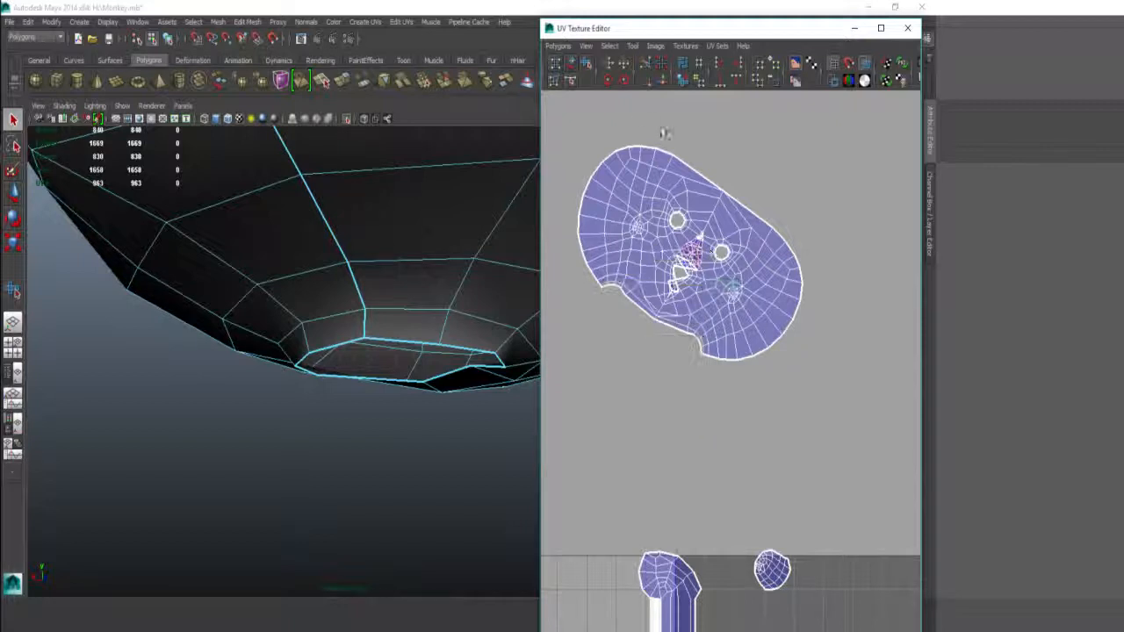
ctrl+right_drag(728, 219, 753, 187)
shift+right_drag(691, 264, 714, 245)
drag(566, 323, 865, 367)
drag(570, 322, 933, 354)
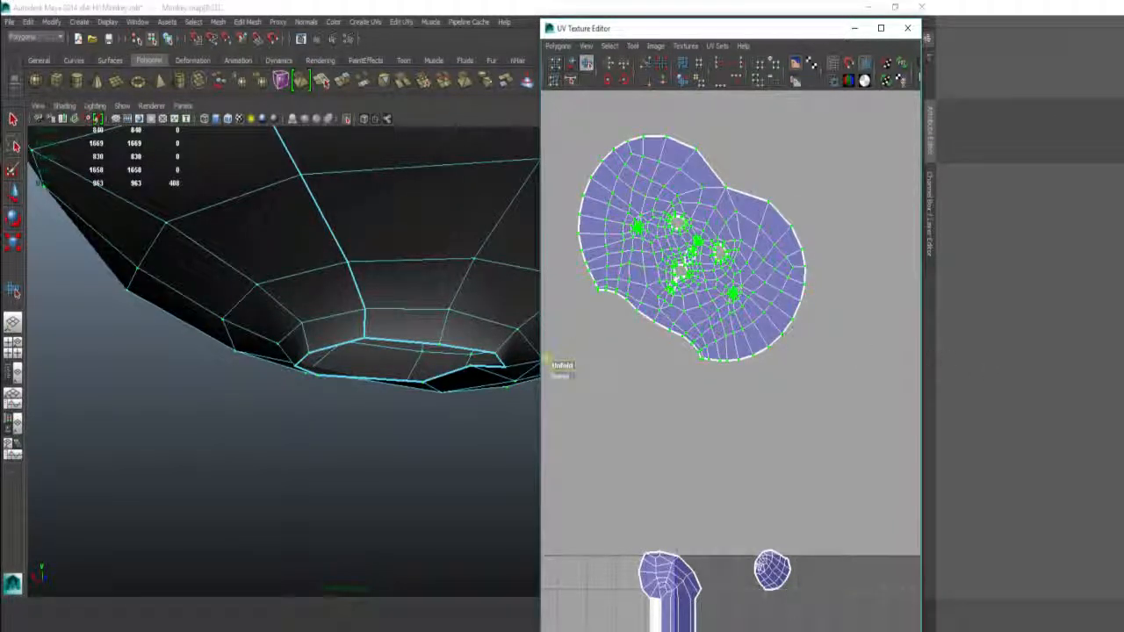
Step: Frame the face shell and unfold it further, undoing and redoing one unfold step
scroll(668, 226, up, 7)
alt+middle_drag(675, 219, 860, 600)
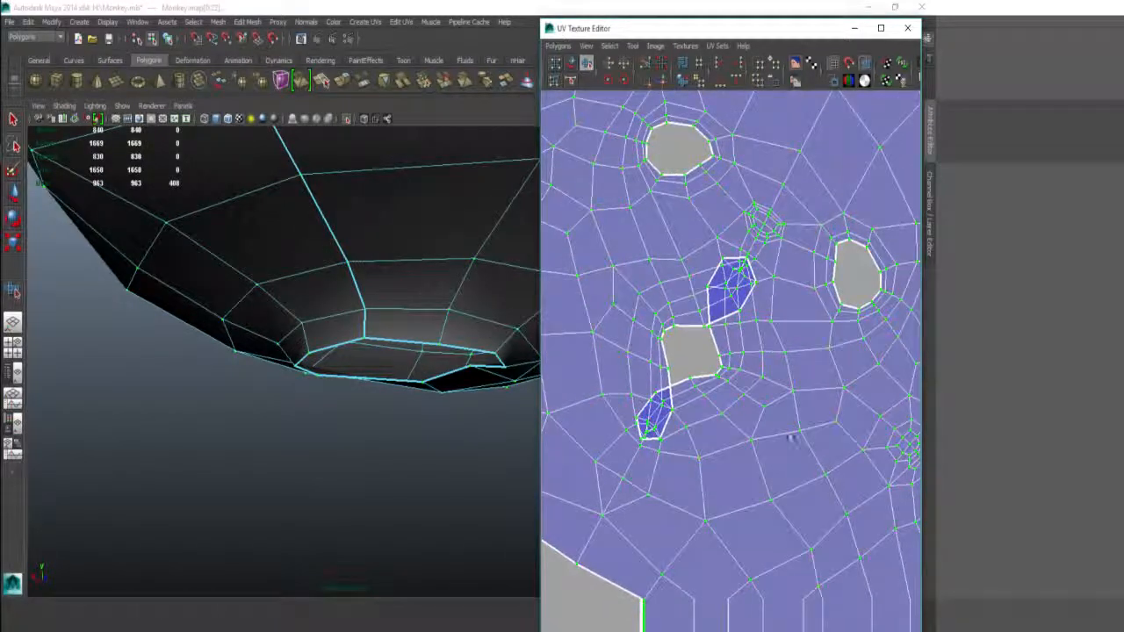
scroll(764, 408, down, 5)
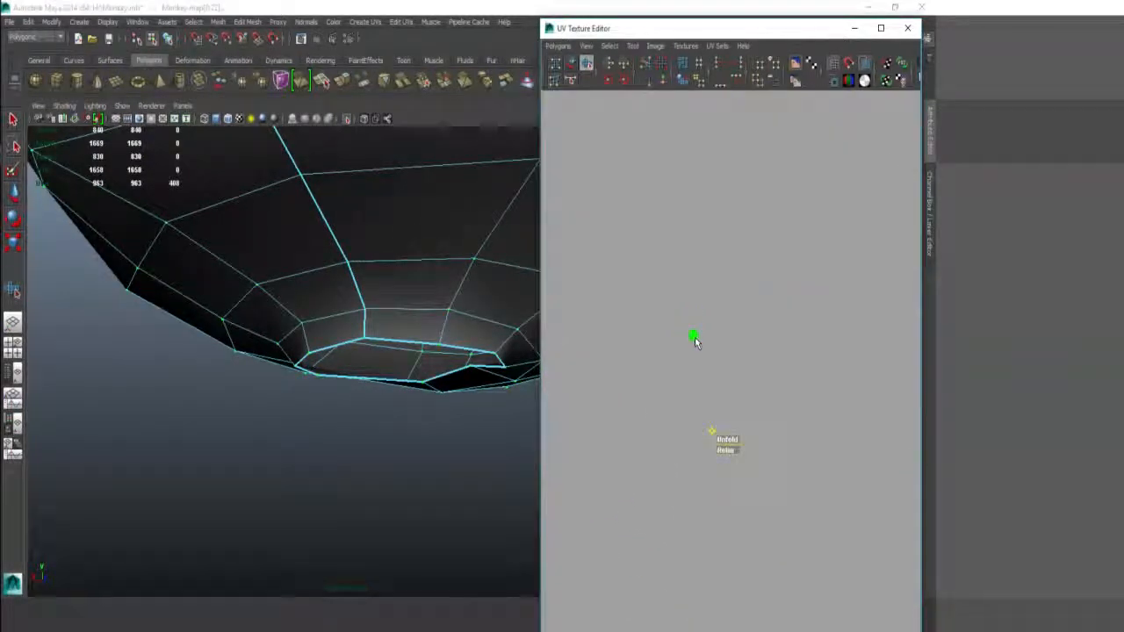
key(f)
scroll(707, 413, down, 5)
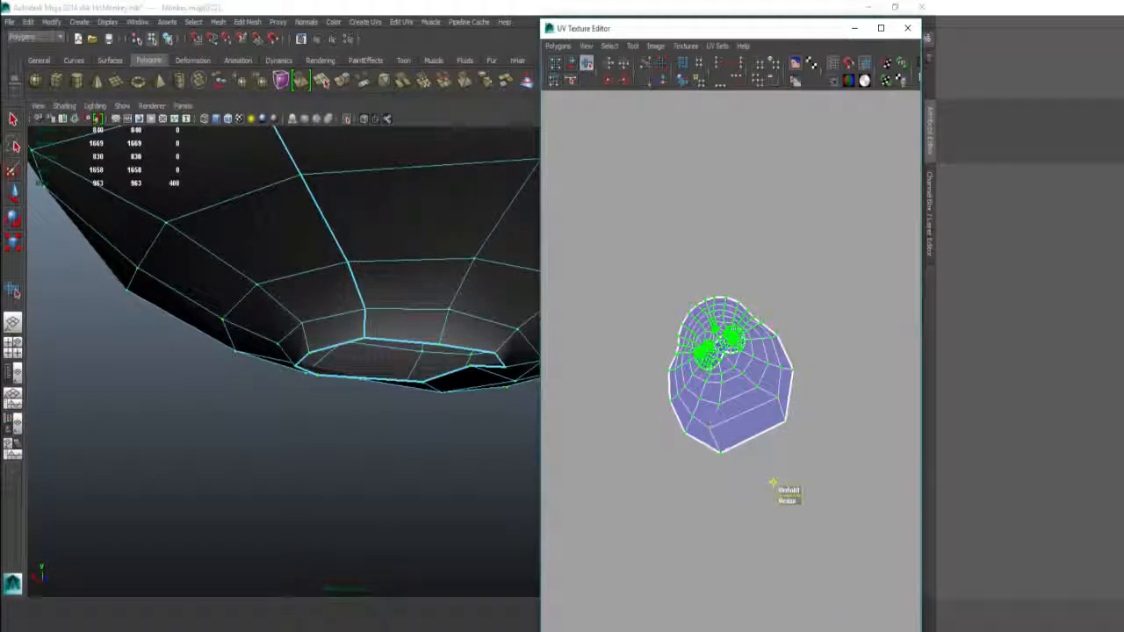
drag(788, 491, 923, 497)
key(ctrl+z)
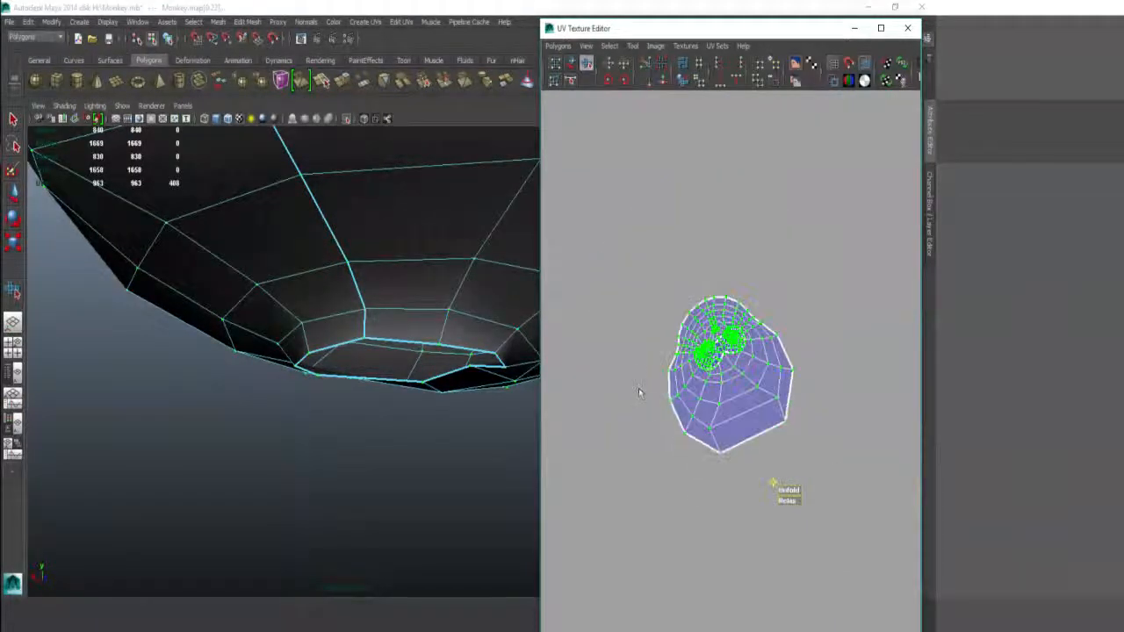
key(ctrl+z)
scroll(736, 362, down, 5)
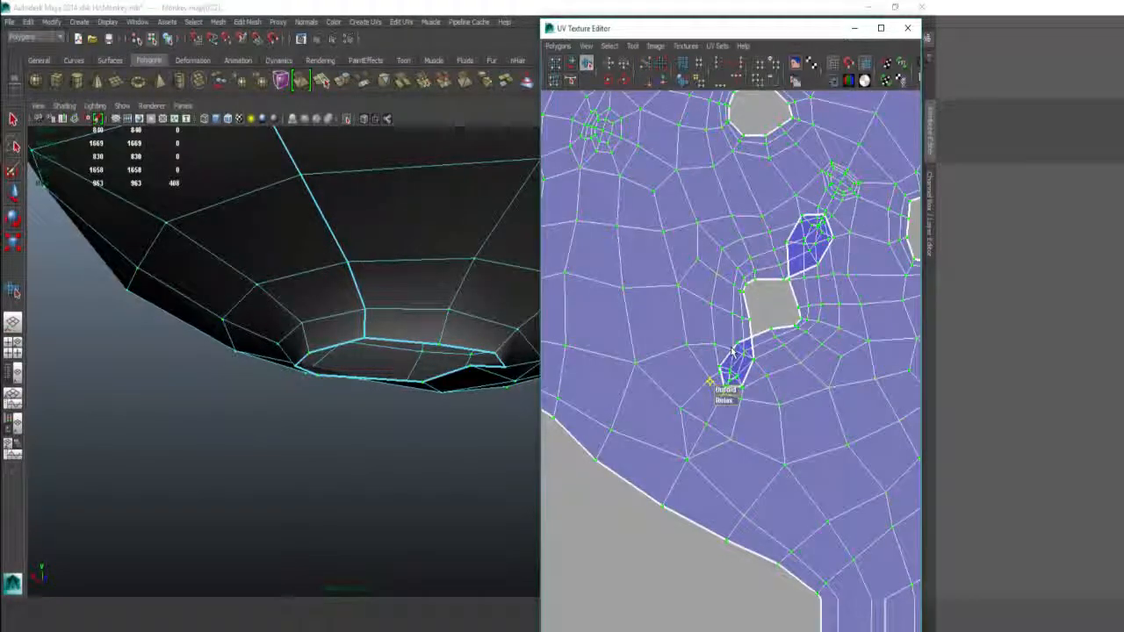
Step: Relax and re-unfold the face shell so the mouth and eye holes round out
mouse_move(725, 357)
mouse_down()
mouse_move(773, 393)
mouse_move(817, 386)
mouse_up()
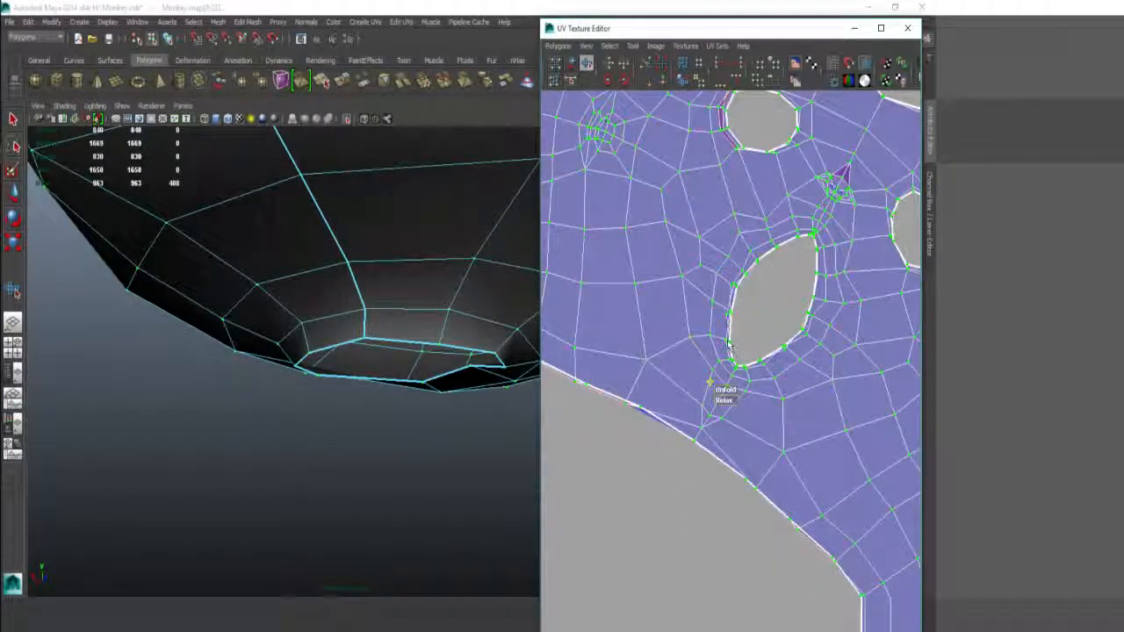
drag(726, 389, 850, 339)
scroll(741, 274, down, 5)
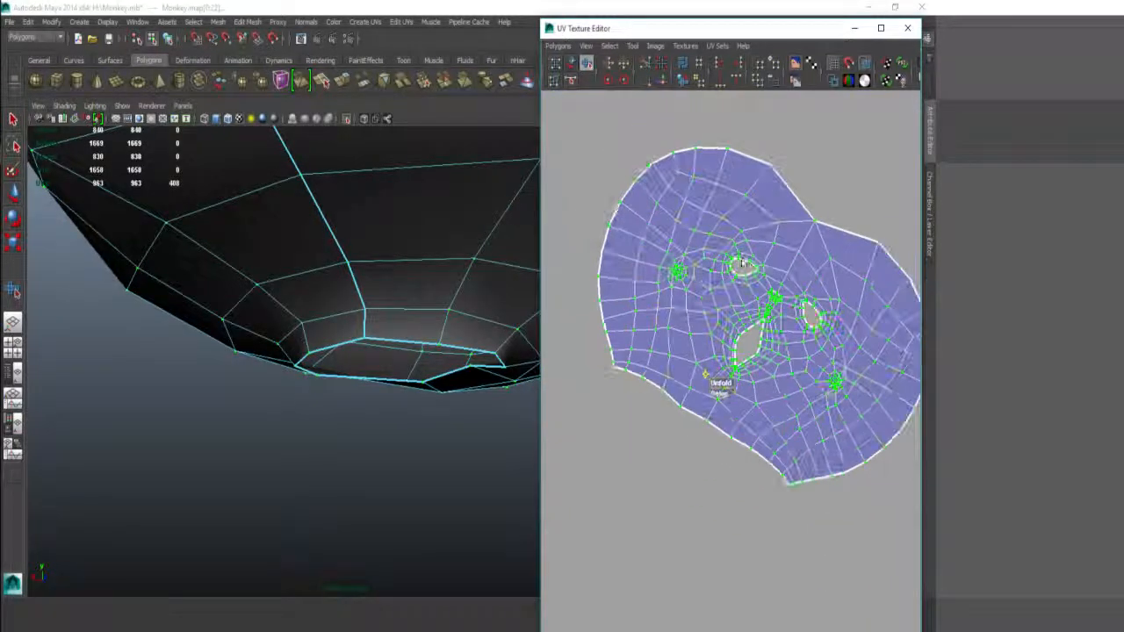
scroll(741, 274, up, 5)
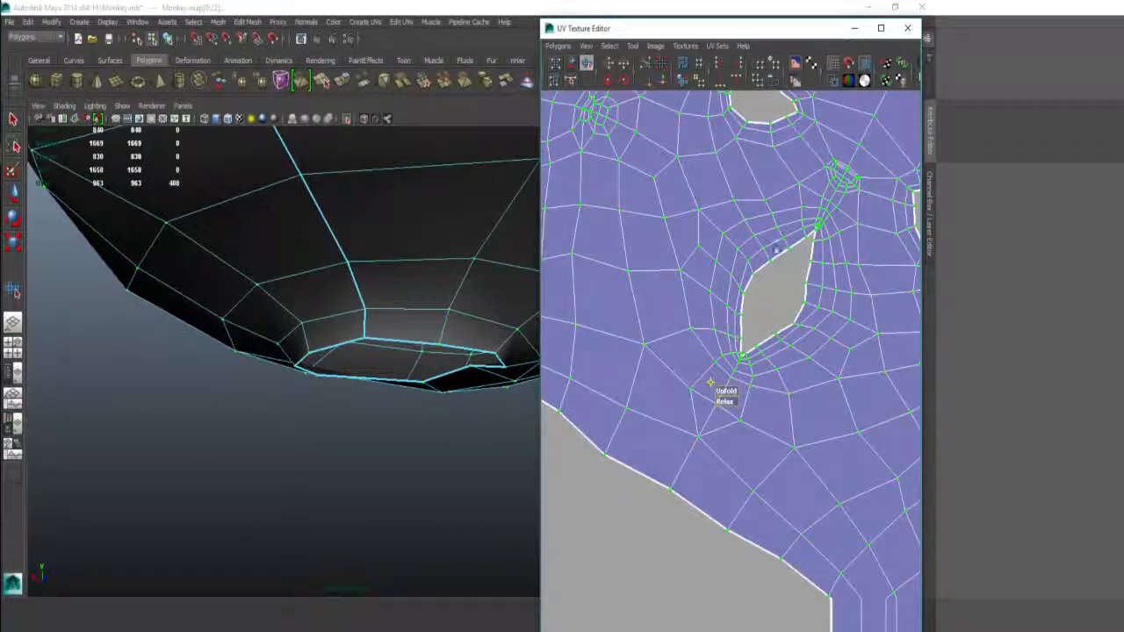
scroll(776, 251, up, 5)
scroll(730, 415, down, 4)
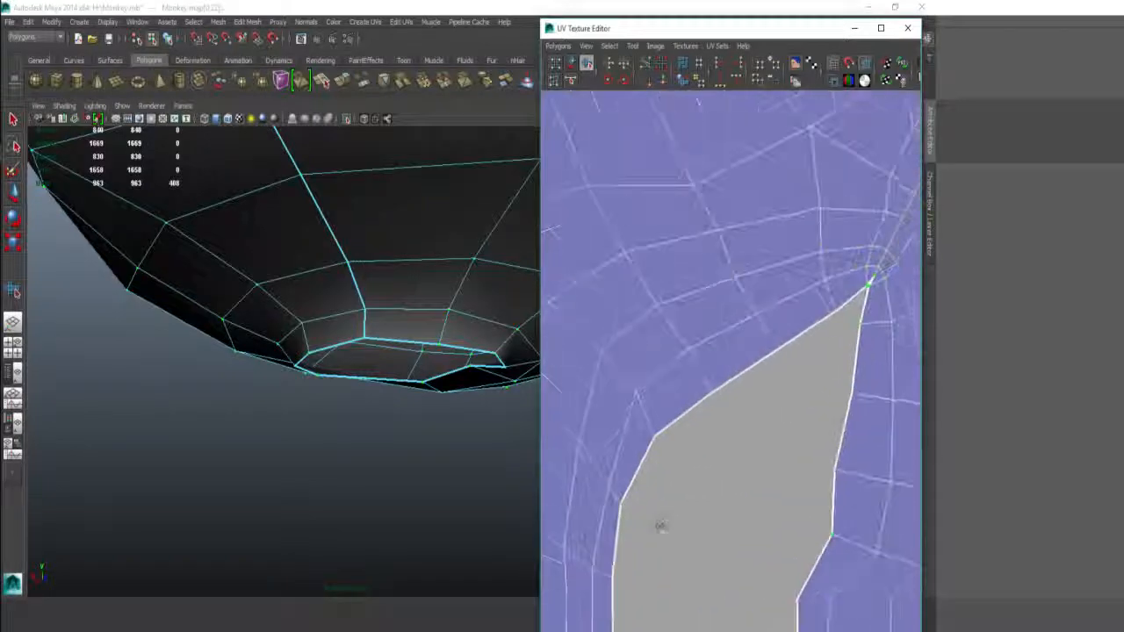
alt+middle_drag(644, 510, 561, 555)
scroll(788, 391, up, 2)
scroll(789, 391, down, 8)
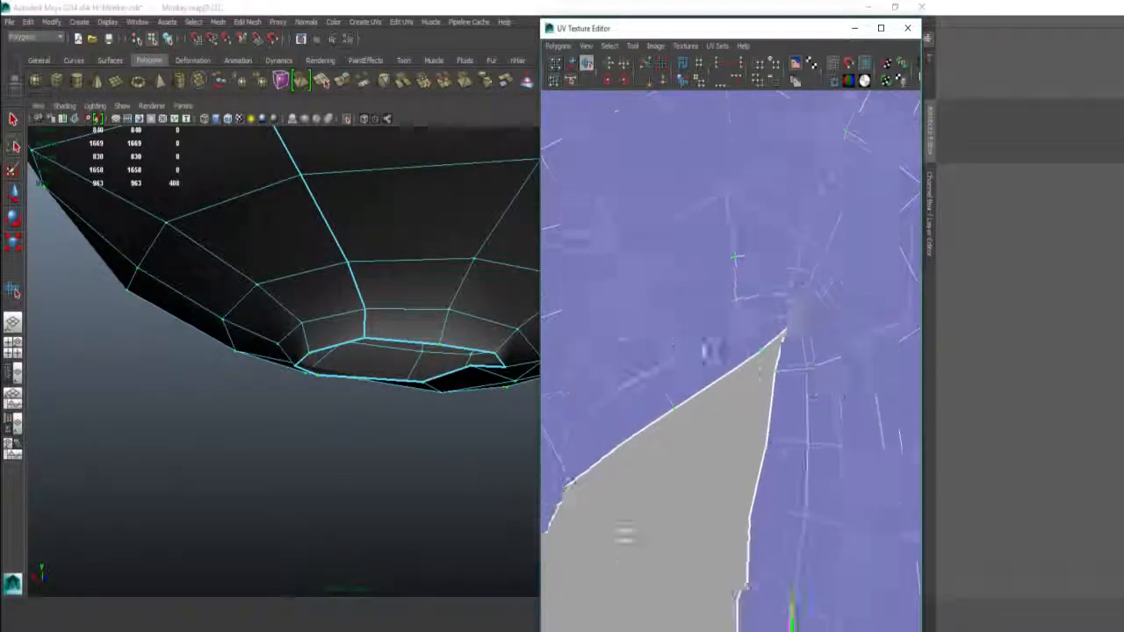
scroll(682, 319, down, 4)
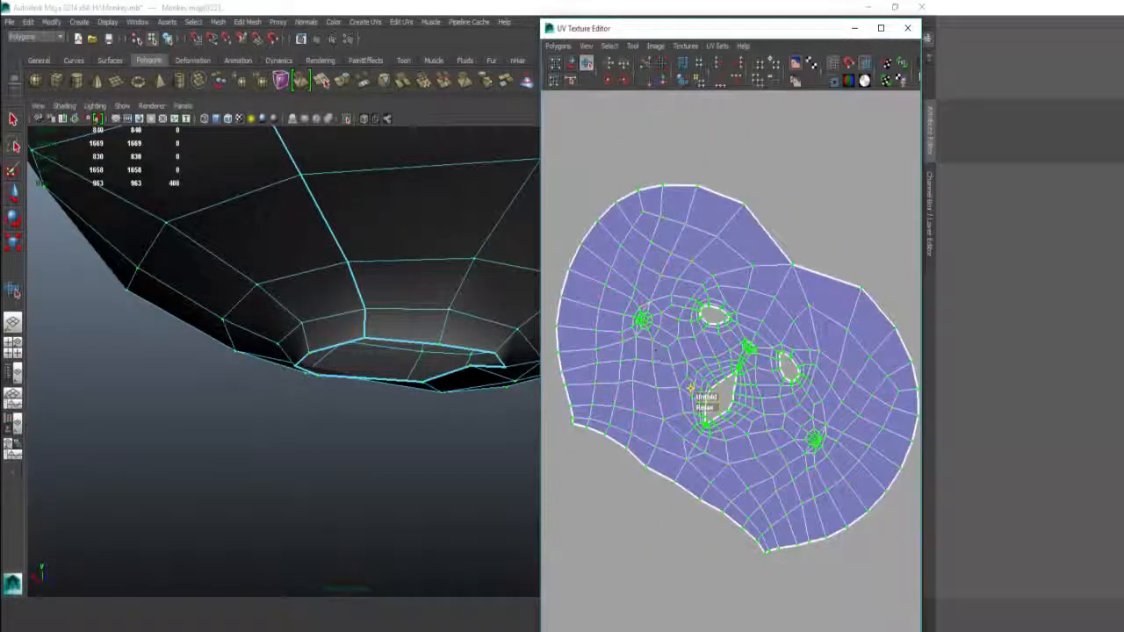
scroll(761, 300, down, 5)
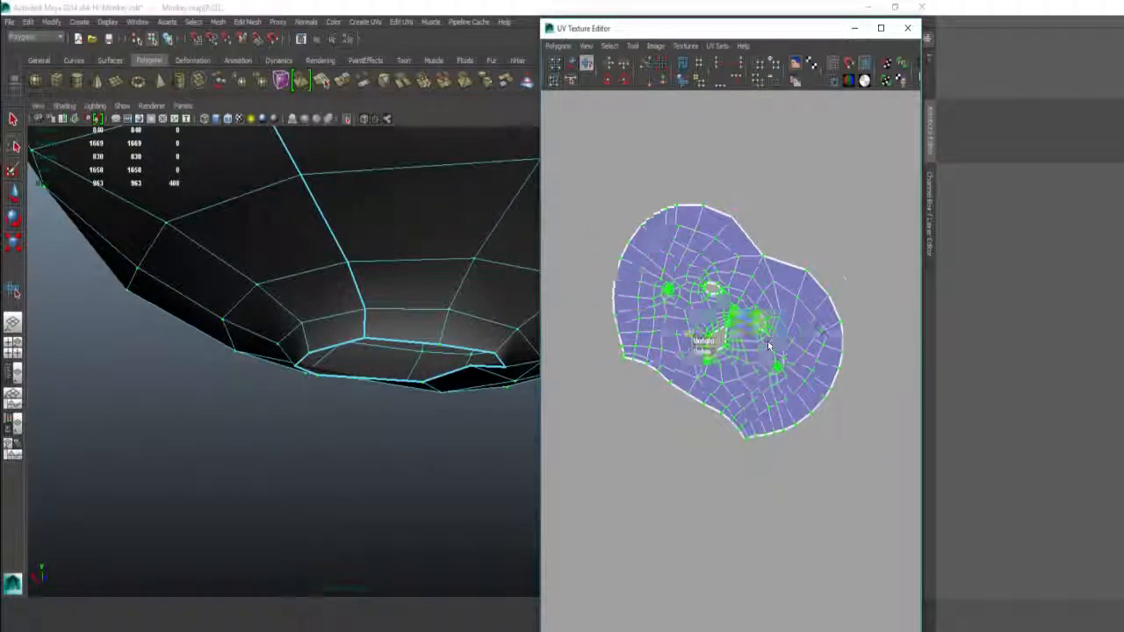
alt+middle_drag(760, 372, 684, 267)
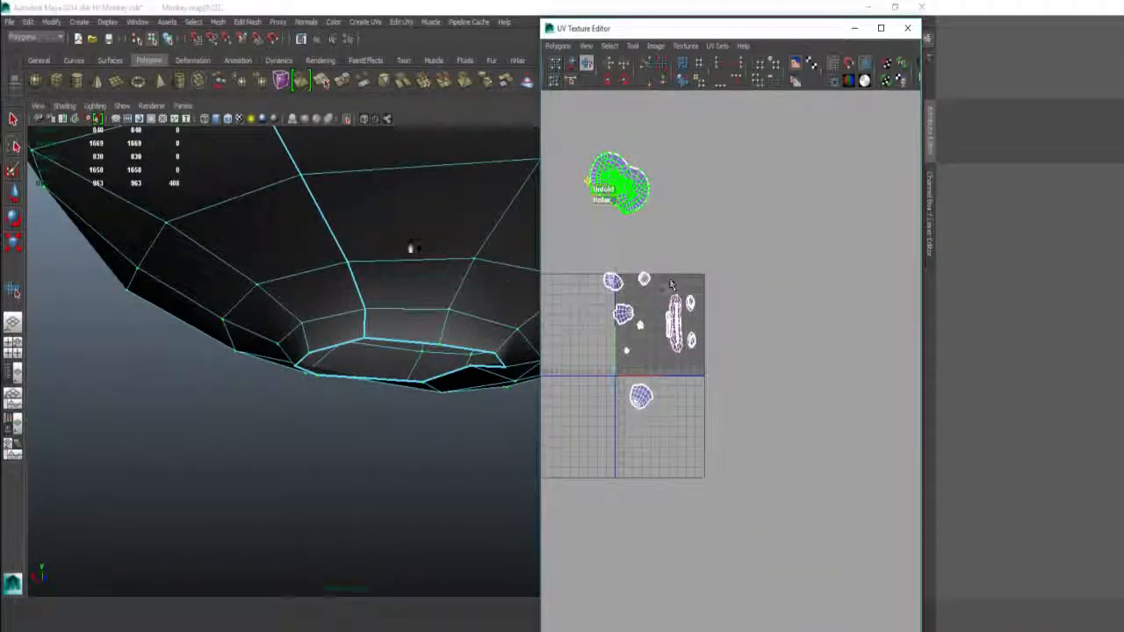
Step: Turn the monkey to face front and select the upper-right eye UV shell
alt+drag(412, 248, 352, 109)
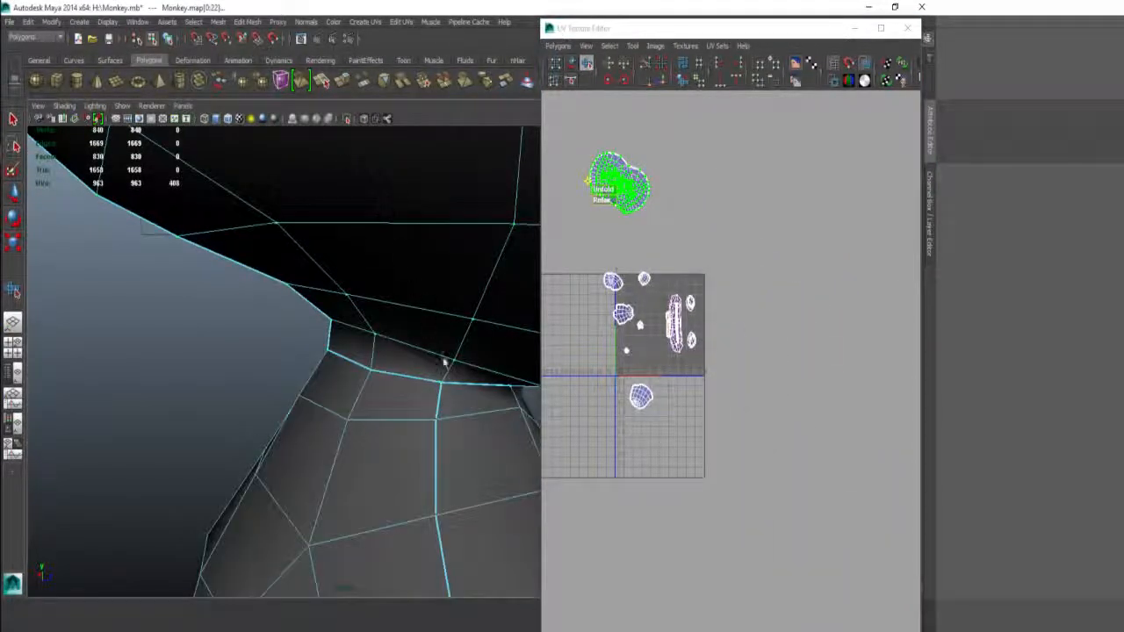
alt+drag(445, 361, 264, 334)
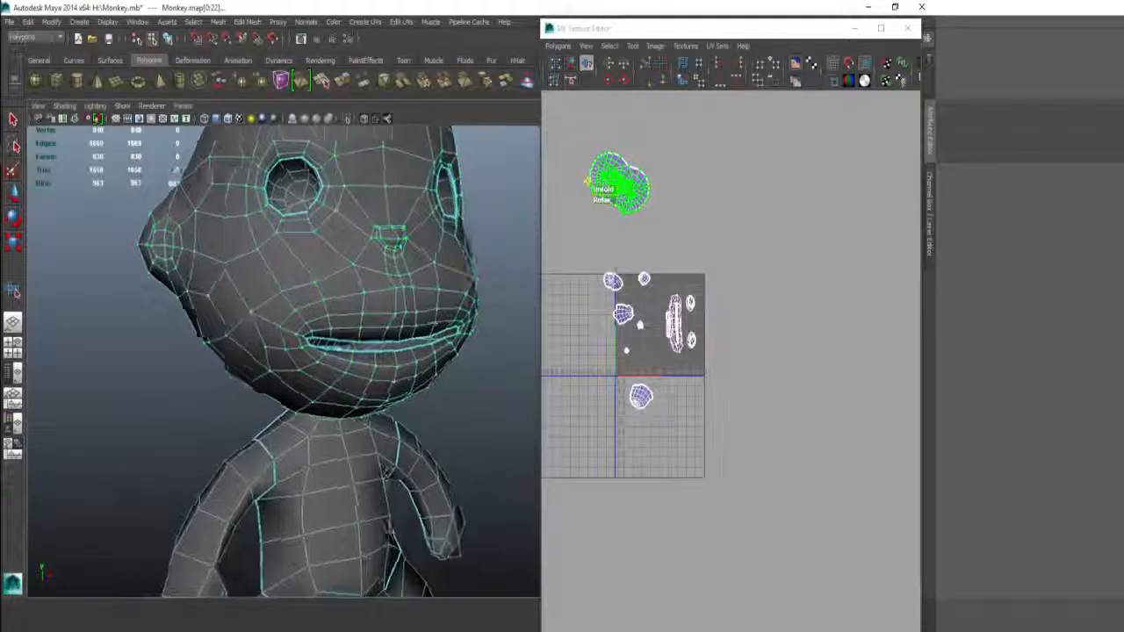
alt+drag(344, 337, 288, 316)
alt+right_drag(738, 273, 878, 300)
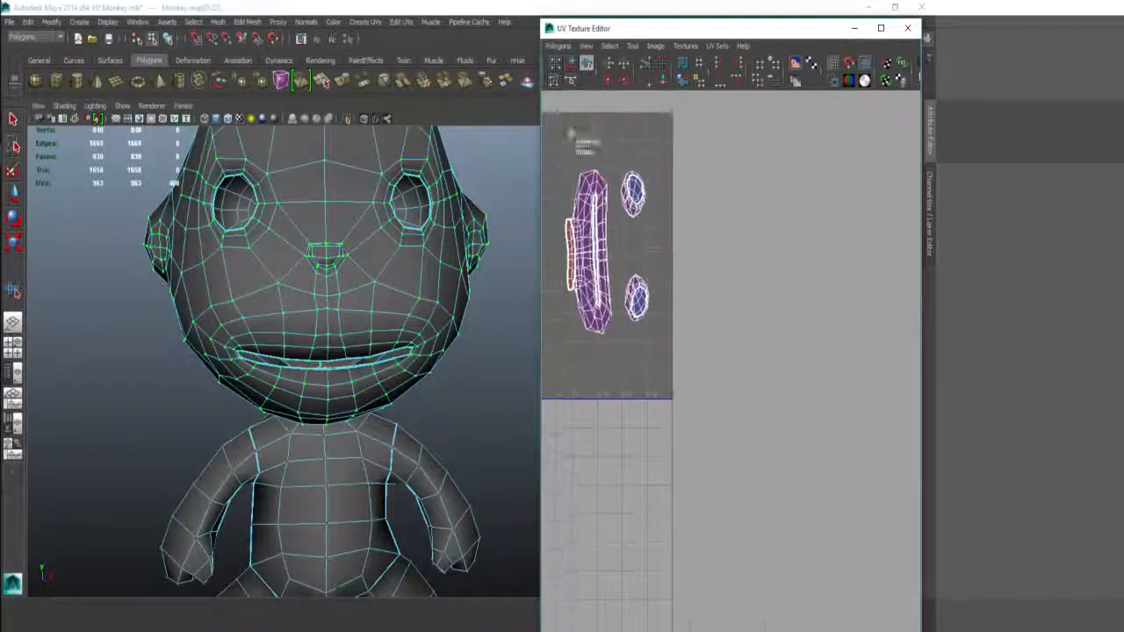
alt+right_drag(614, 195, 636, 199)
alt+middle_drag(636, 198, 747, 272)
drag(752, 231, 761, 267)
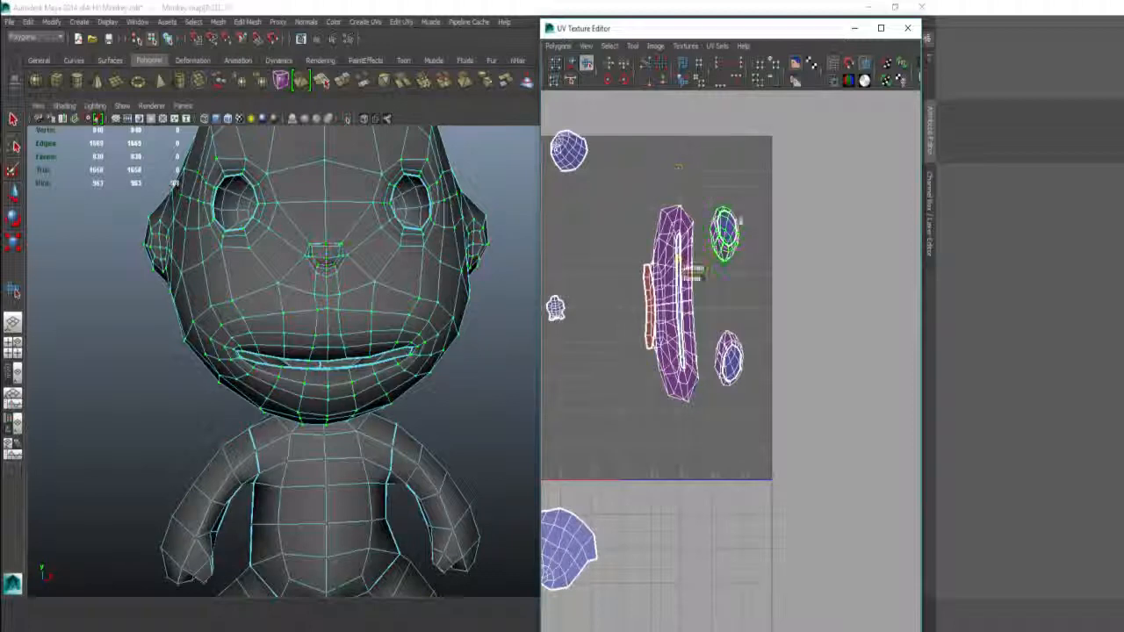
alt+middle_drag(742, 212, 771, 283)
alt+right_drag(771, 282, 765, 318)
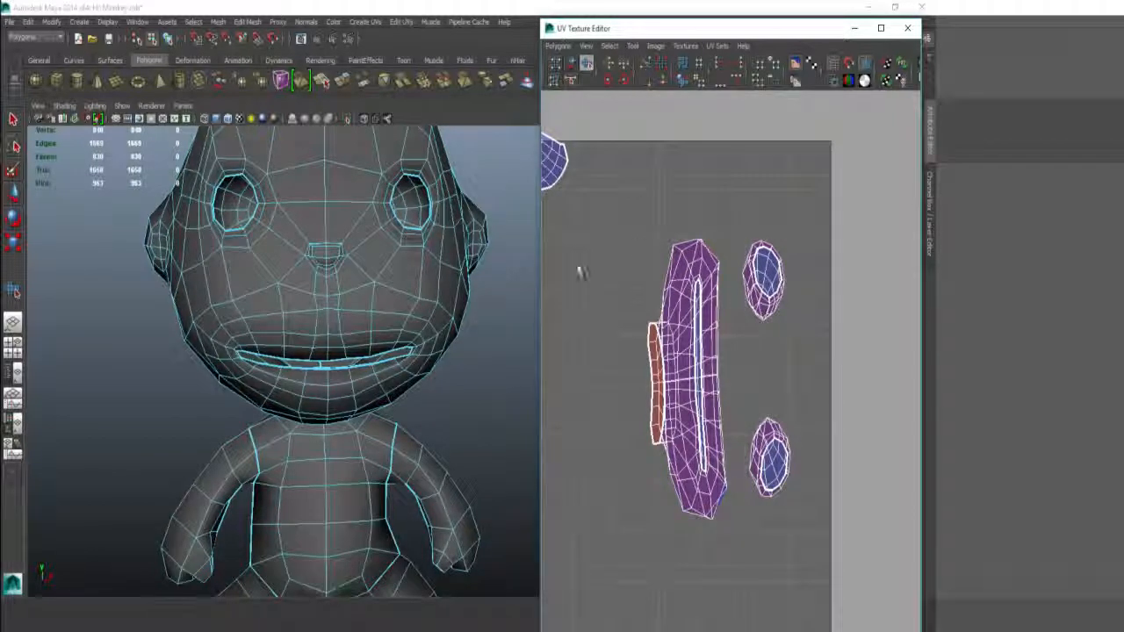
key(q)
click(768, 297)
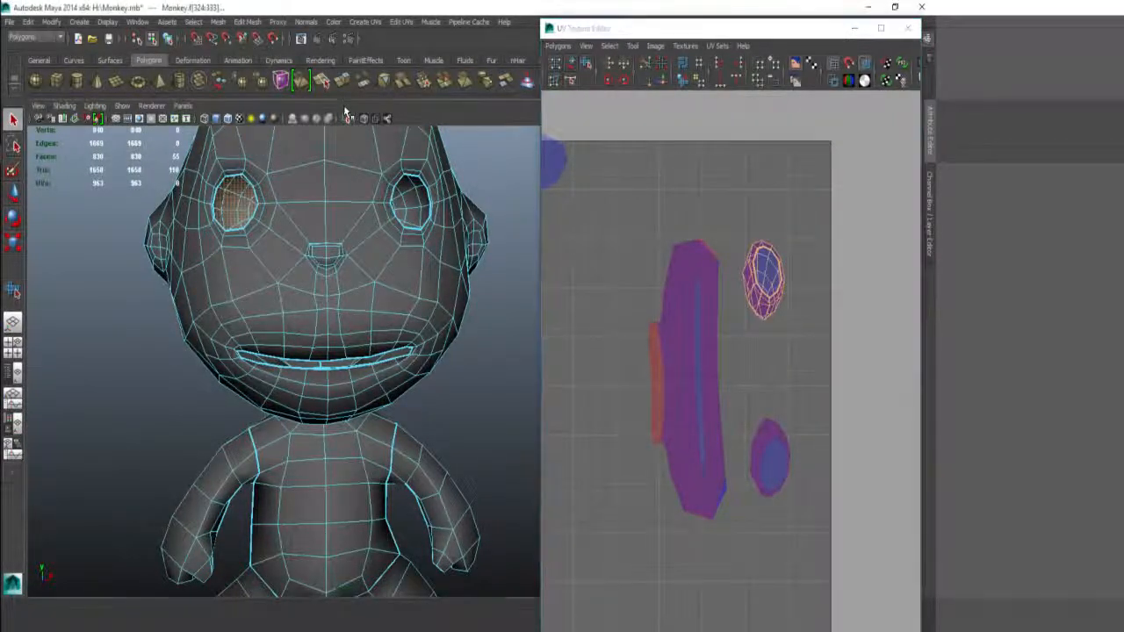
Step: Isolate the first eye and cut its UVs along an edge path inside the bowl
key(ctrl+1)
key(f)
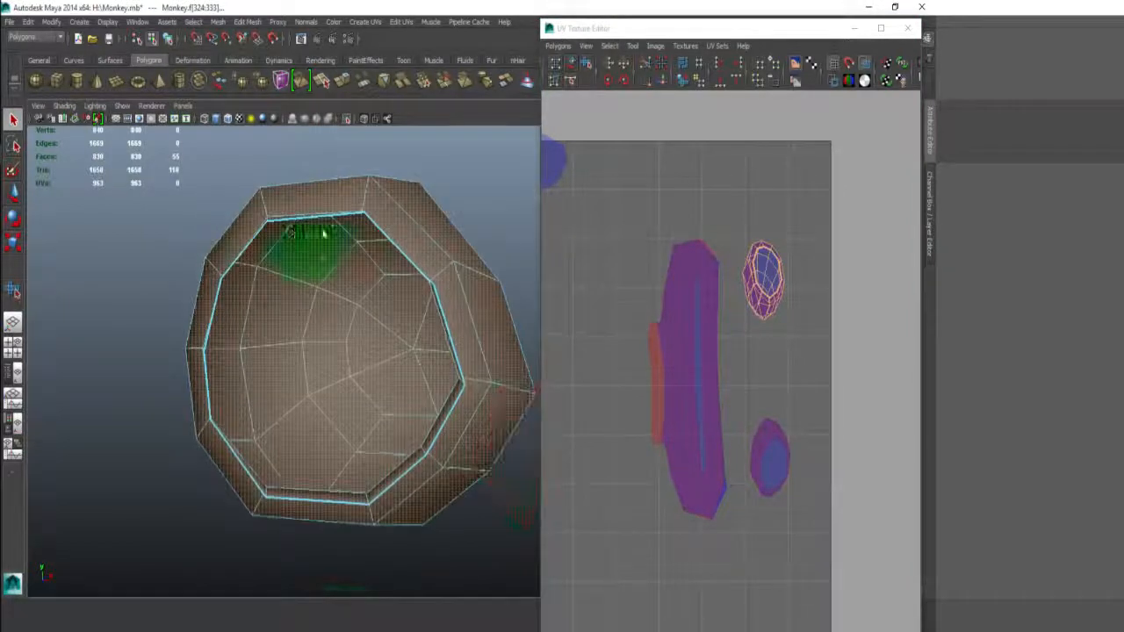
right_drag(321, 258, 327, 210)
alt+drag(395, 294, 384, 338)
click(450, 377)
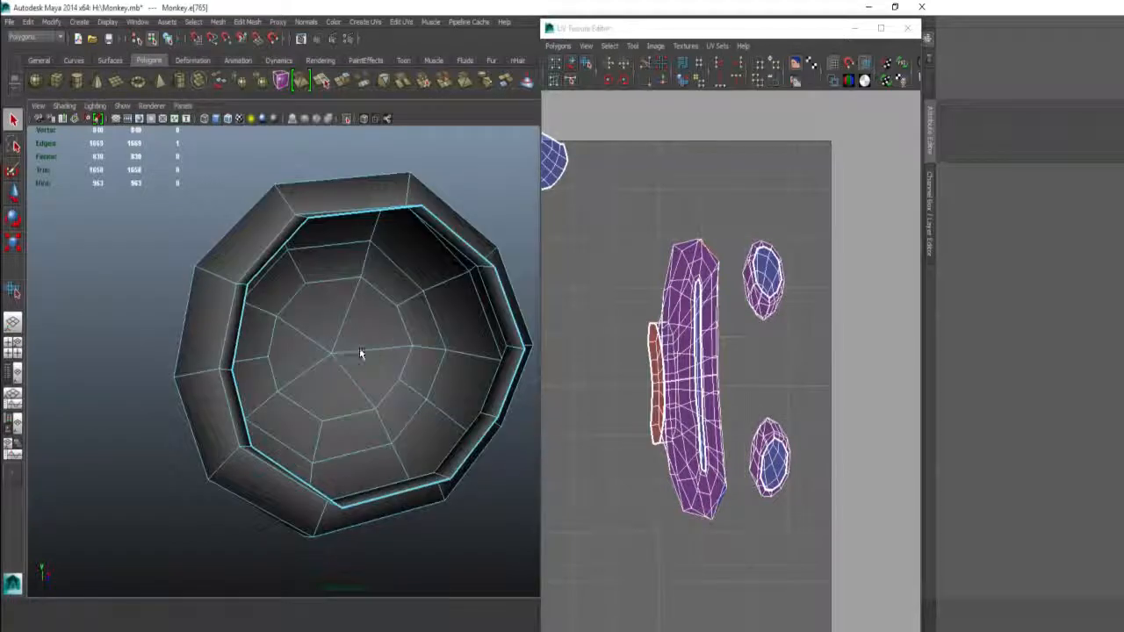
ctrl+right_drag(764, 335, 738, 303)
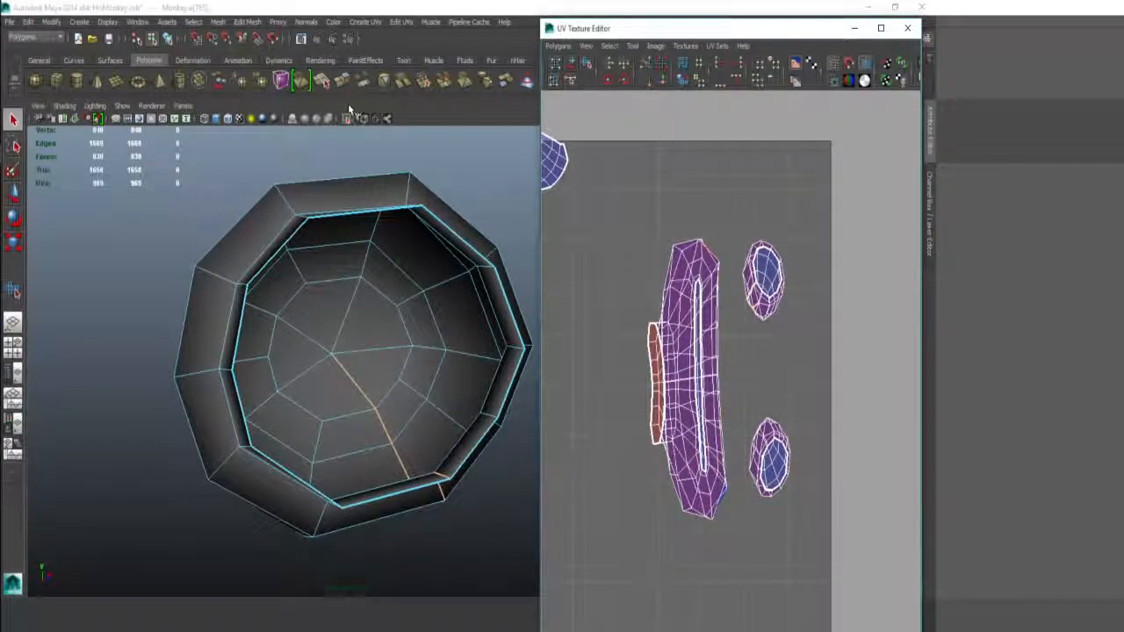
click(384, 112)
Step: Isolate the second eye and cut a UV seam across the inside of its bowl
ctrl+right_drag(786, 430, 750, 356)
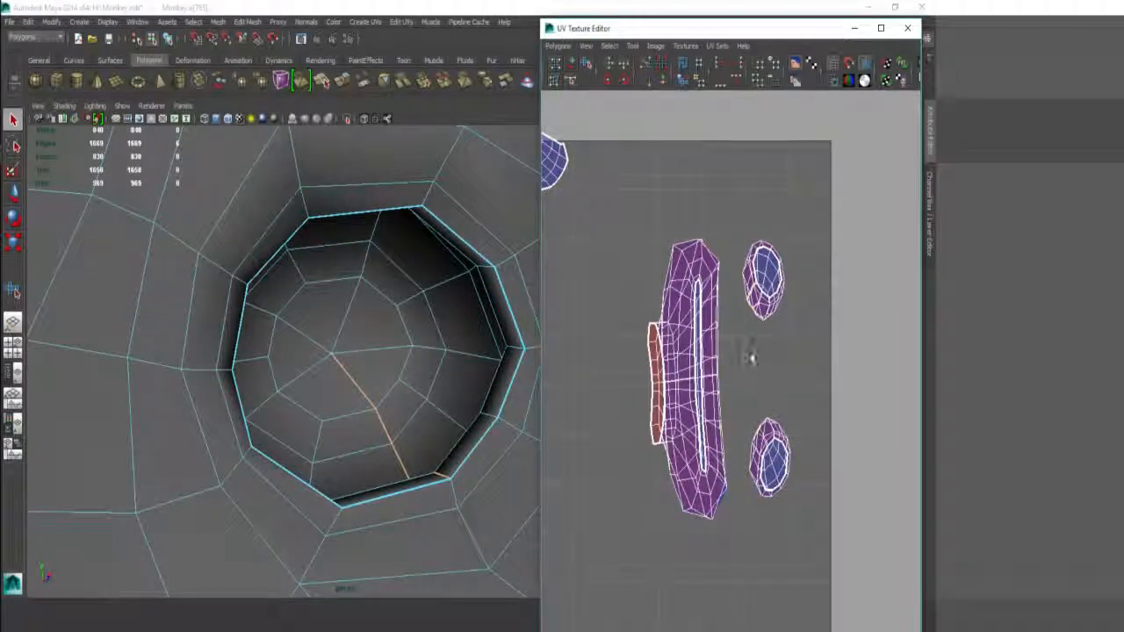
click(787, 455)
alt+drag(455, 292, 510, 279)
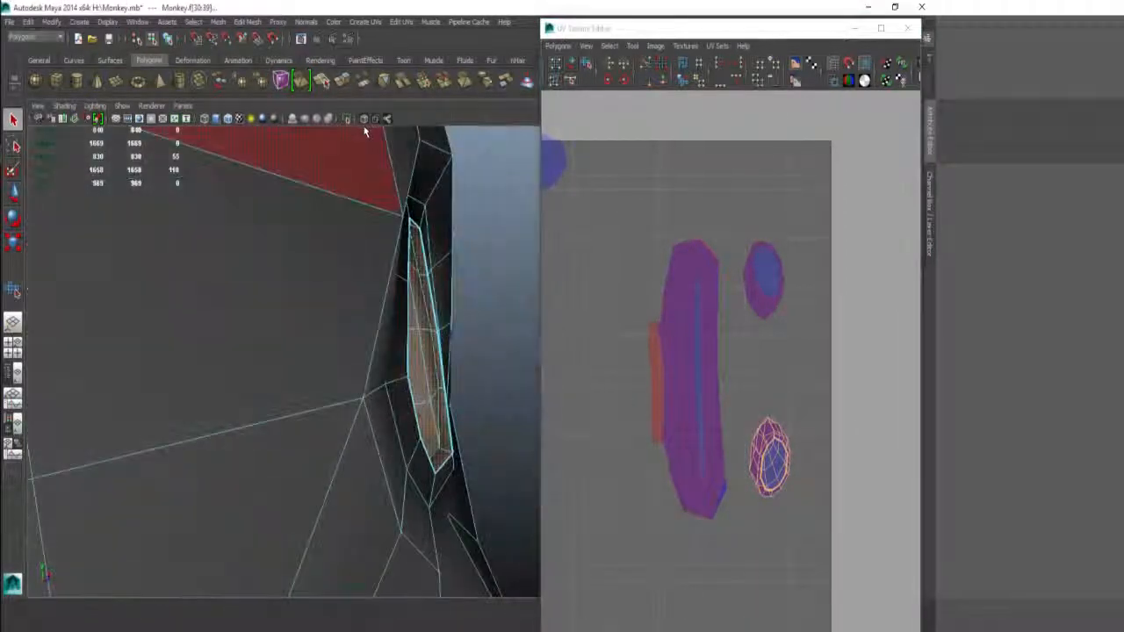
click(349, 116)
alt+drag(444, 263, 413, 362)
right_drag(413, 362, 410, 325)
alt+drag(404, 386, 425, 454)
click(406, 304)
shift+drag(331, 343, 375, 354)
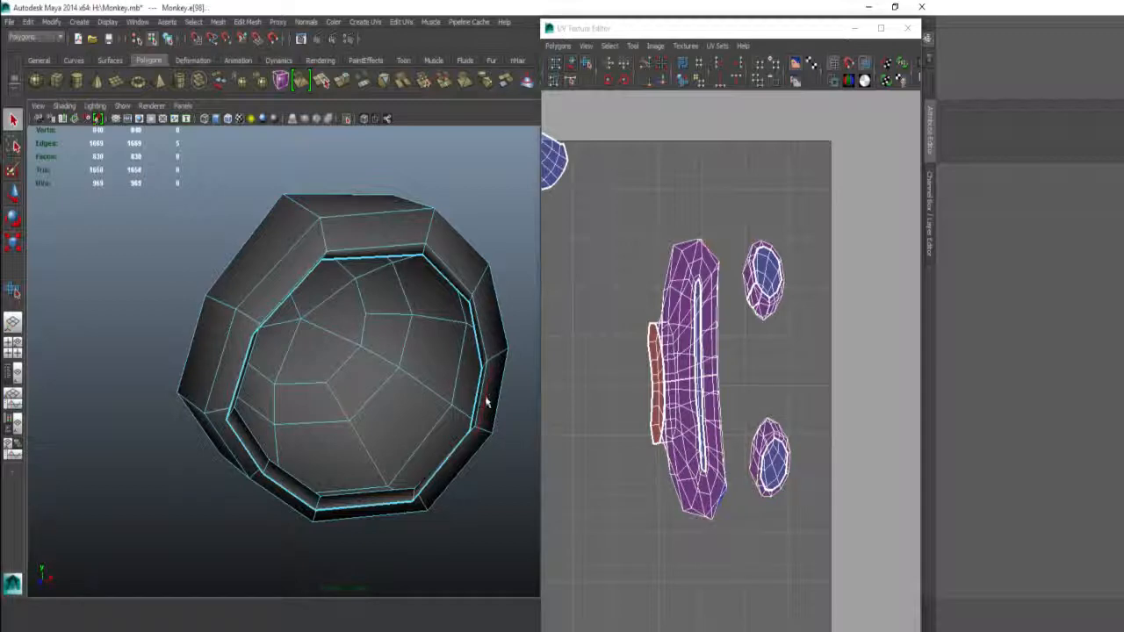
alt+drag(487, 402, 368, 376)
click(426, 405)
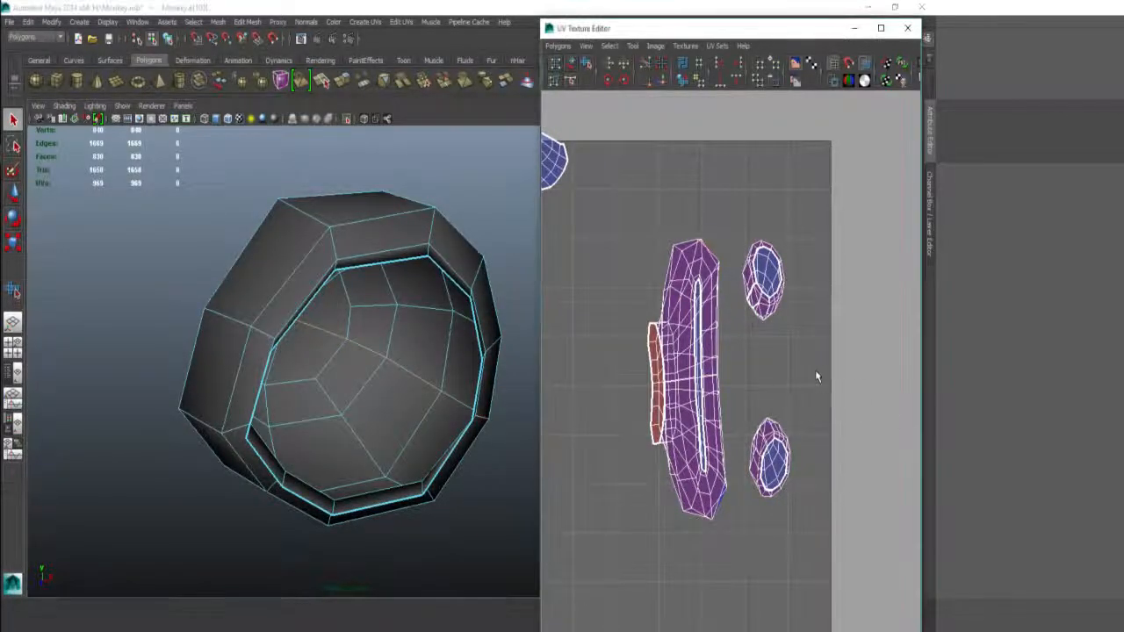
right_drag(808, 421, 780, 395)
right_drag(776, 443, 759, 349)
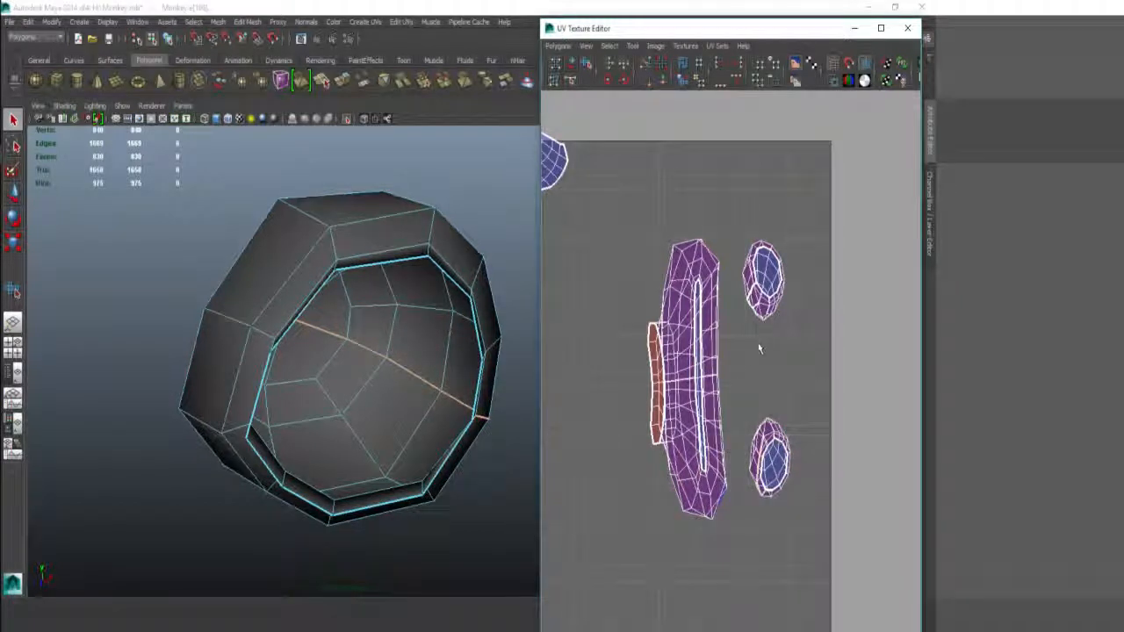
Step: Select the lower-right eye UV shell and unfold it
drag(882, 457, 882, 457)
shift+right_drag(824, 362, 824, 338)
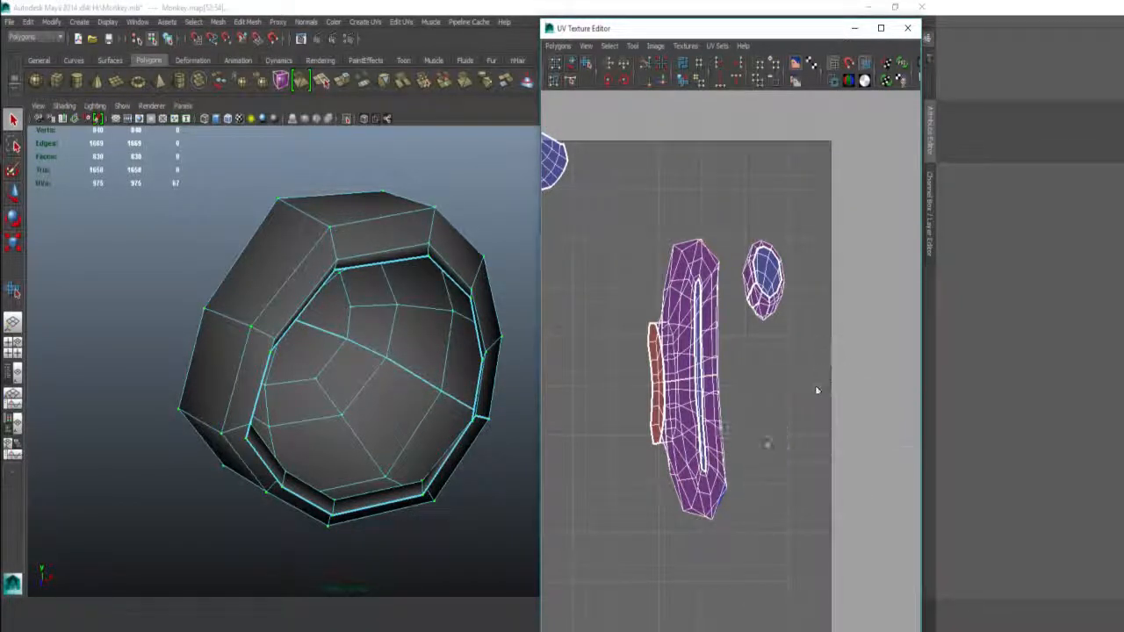
shift+right_drag(815, 388, 816, 407)
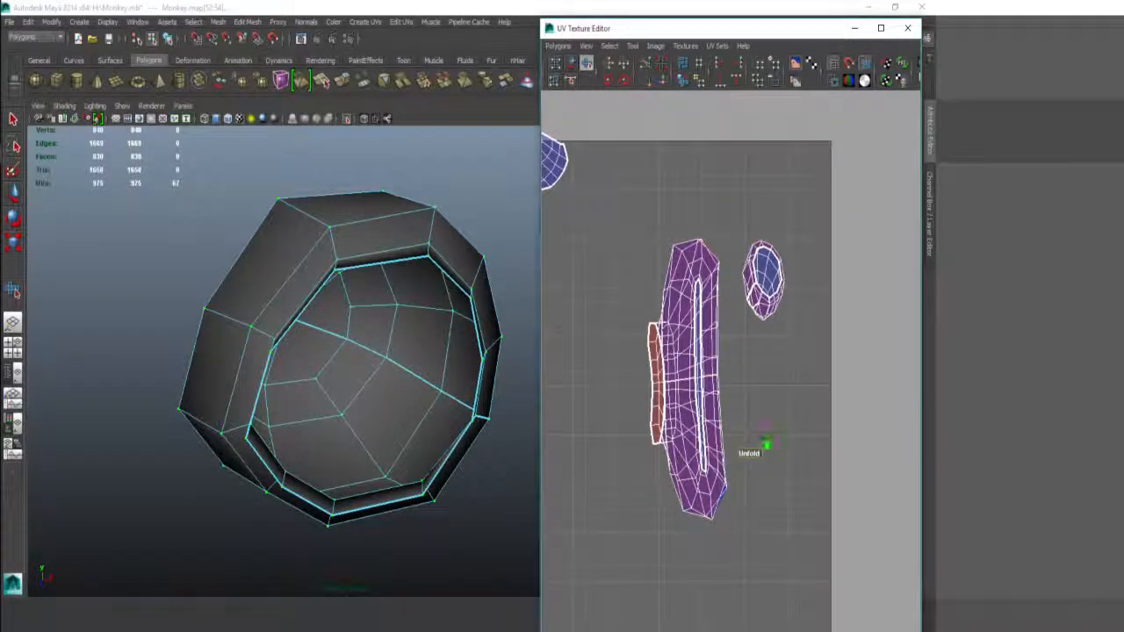
Step: Scale up the collapsed eye shell and unfold the upper eye shell
key(r)
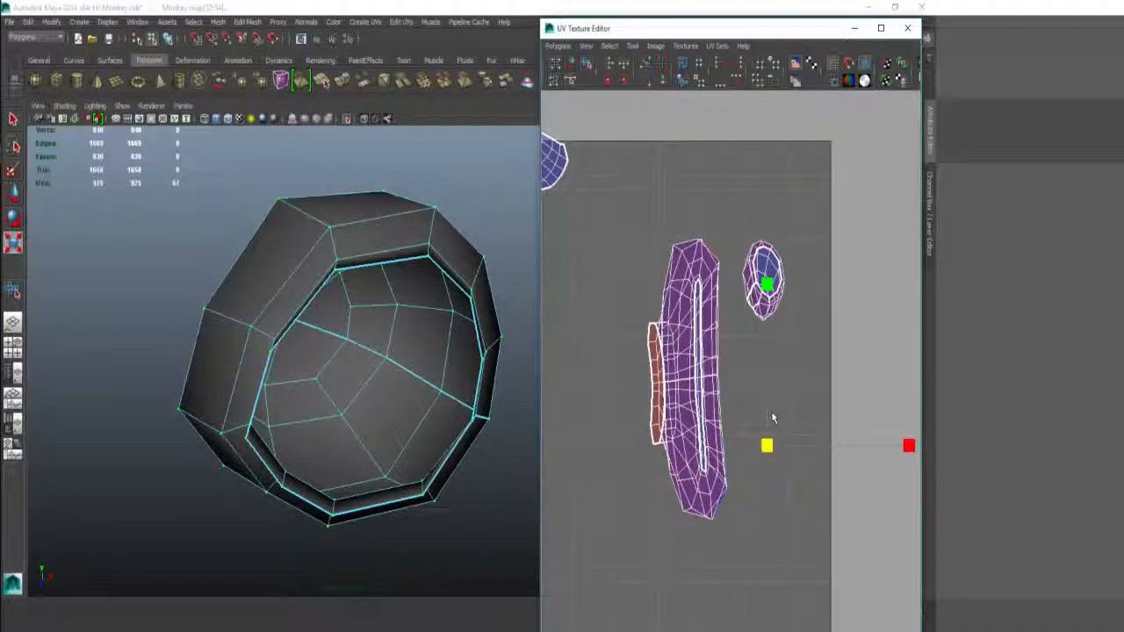
drag(766, 445, 907, 454)
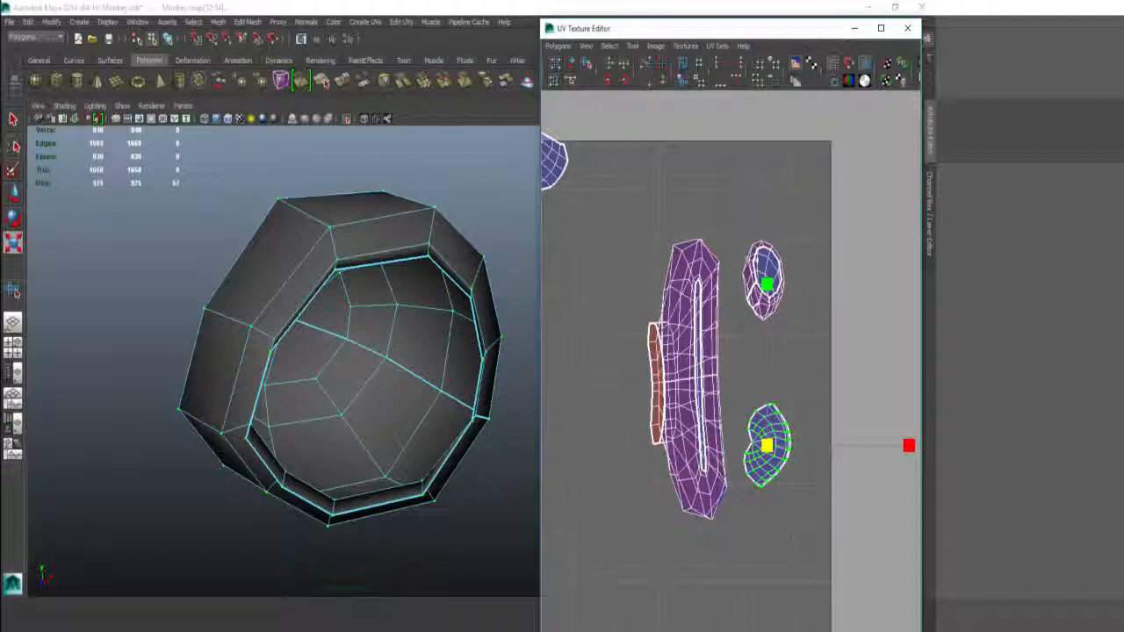
drag(741, 228, 797, 330)
shift+right_drag(809, 321, 811, 270)
shift+right_drag(795, 288, 797, 260)
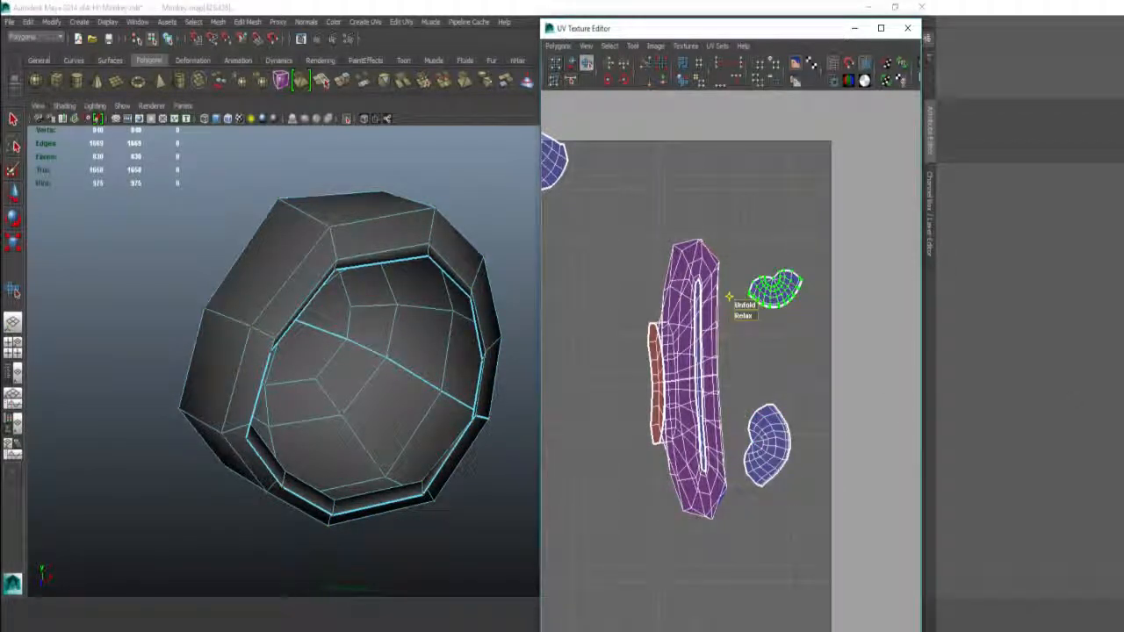
Step: Select the whole mouth shells and move them left and down
right_drag(679, 357, 722, 356)
drag(640, 329, 676, 364)
ctrl+right_drag(682, 345, 708, 335)
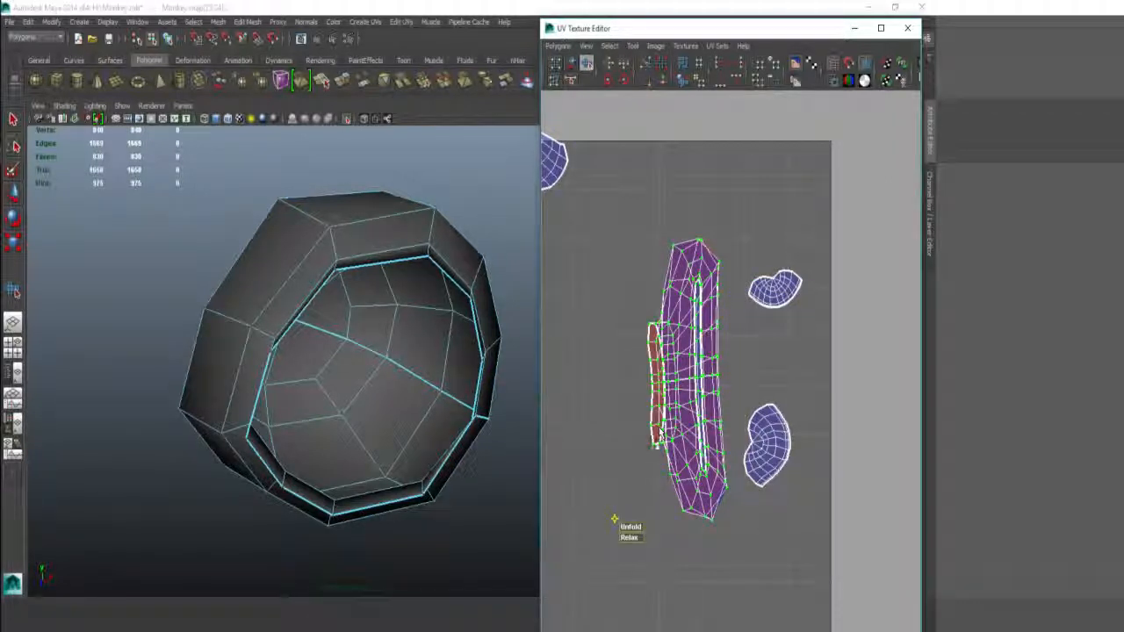
key(w)
drag(683, 347, 641, 357)
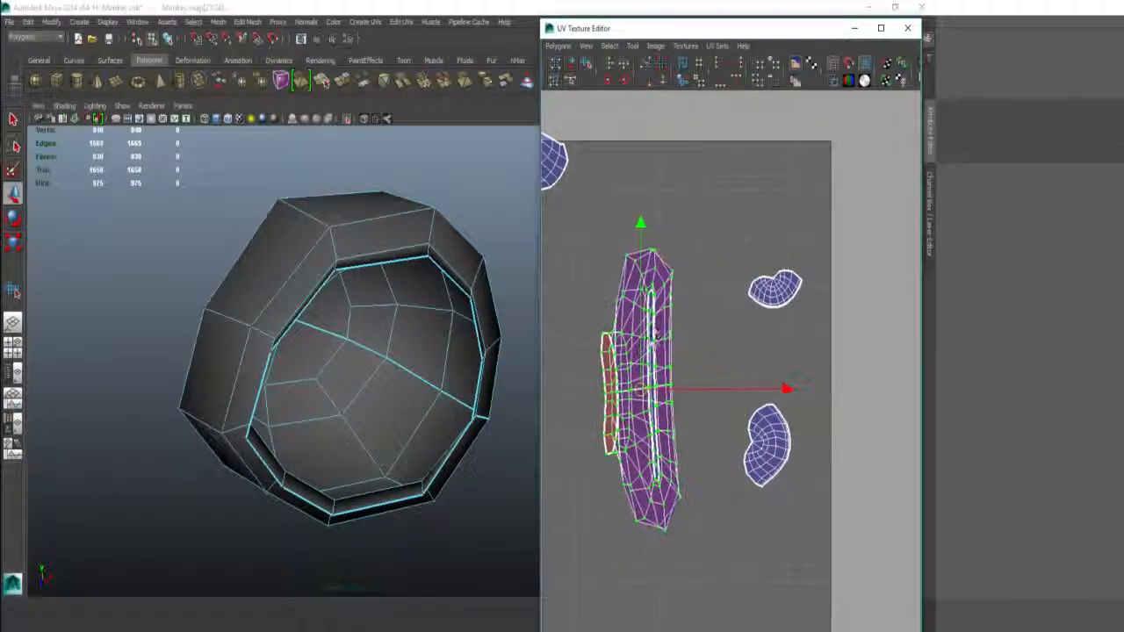
ctrl+right_drag(654, 327, 654, 393)
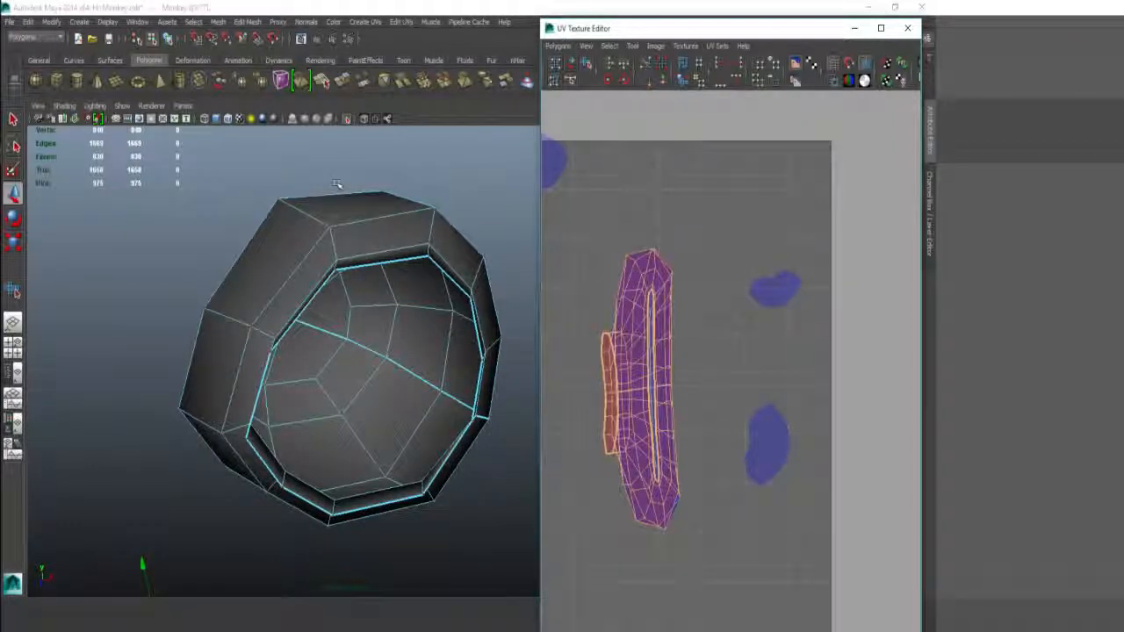
Step: Isolate the mouth faces, select a vertical edge path through the mouth interior and cut its UVs
click(346, 118)
click(347, 118)
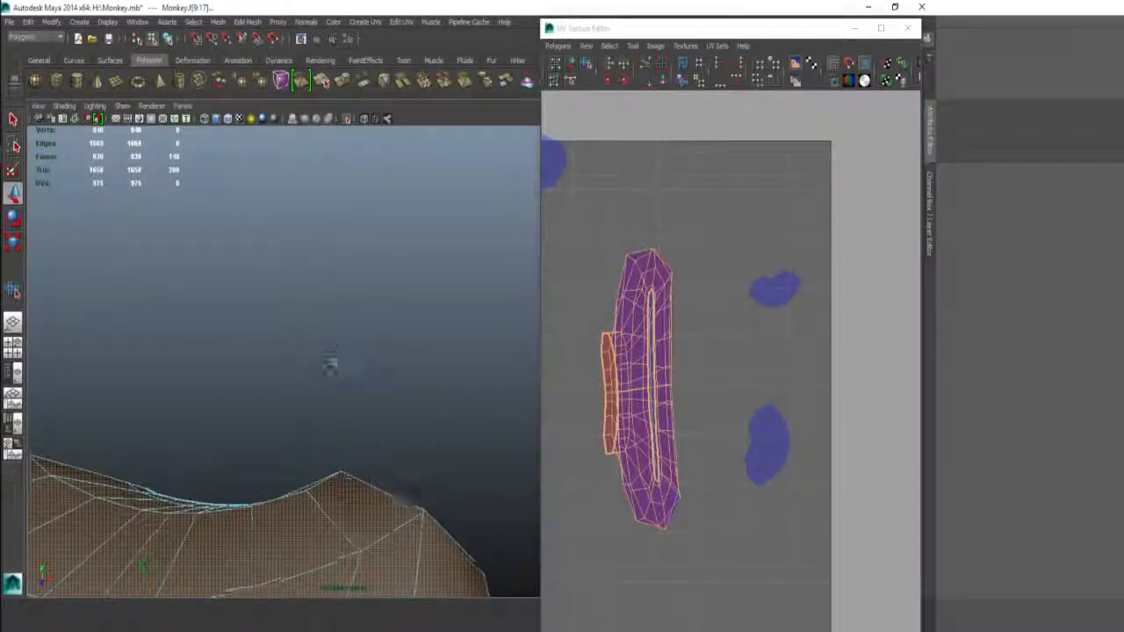
key(f)
alt+drag(342, 382, 327, 339)
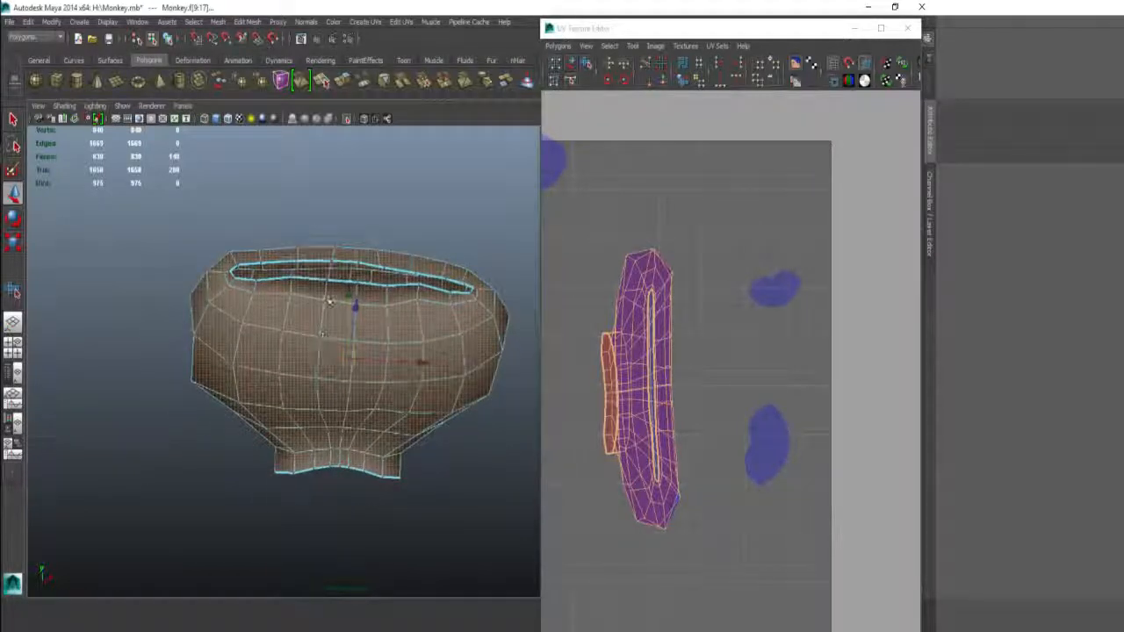
right_drag(325, 340, 349, 258)
click(357, 254)
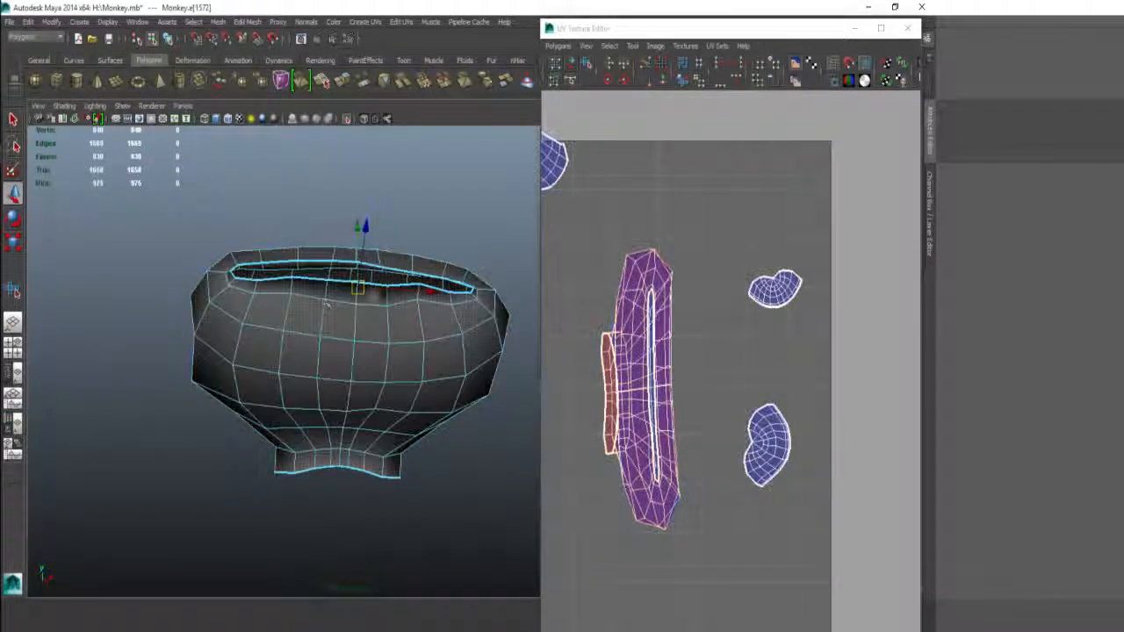
scroll(395, 211, up, 3)
key(q)
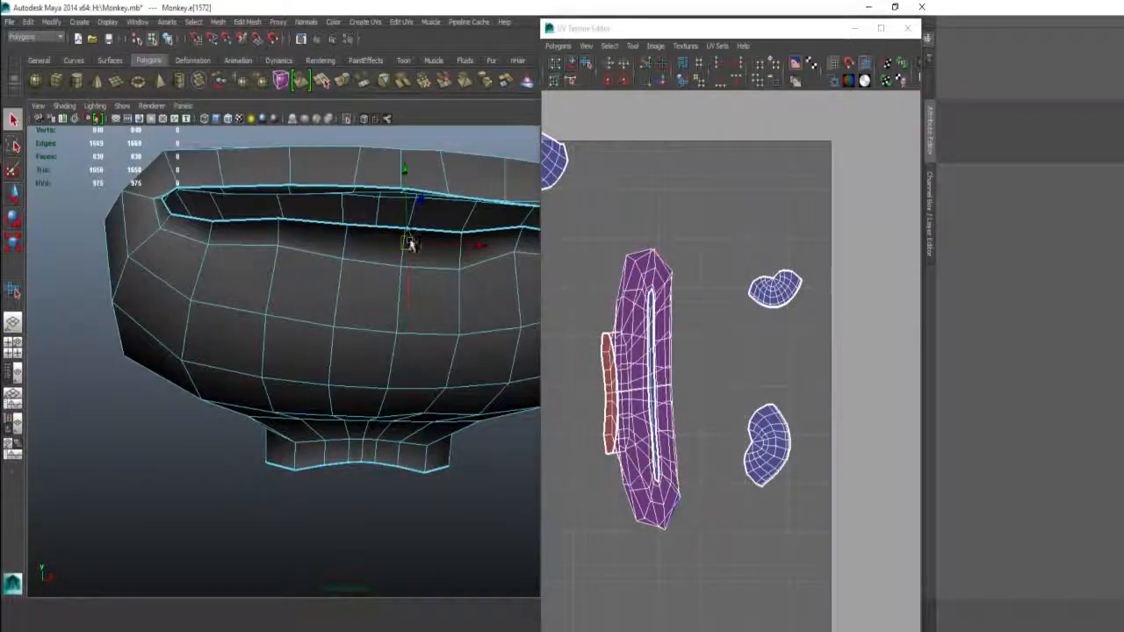
alt+drag(405, 228, 396, 205)
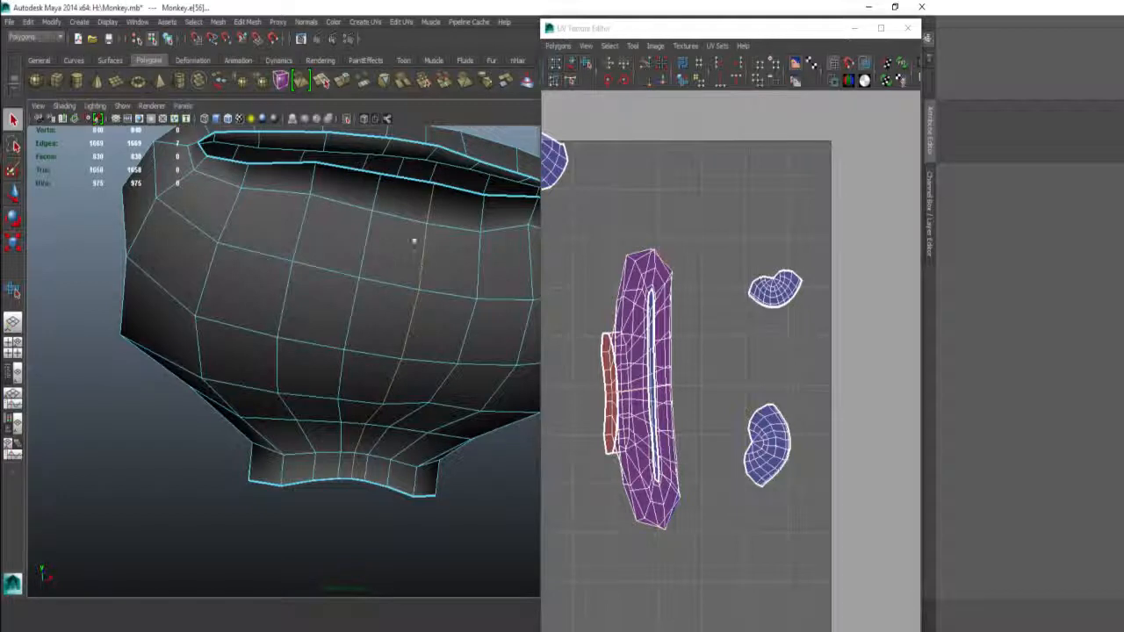
shift+right_drag(716, 298, 686, 301)
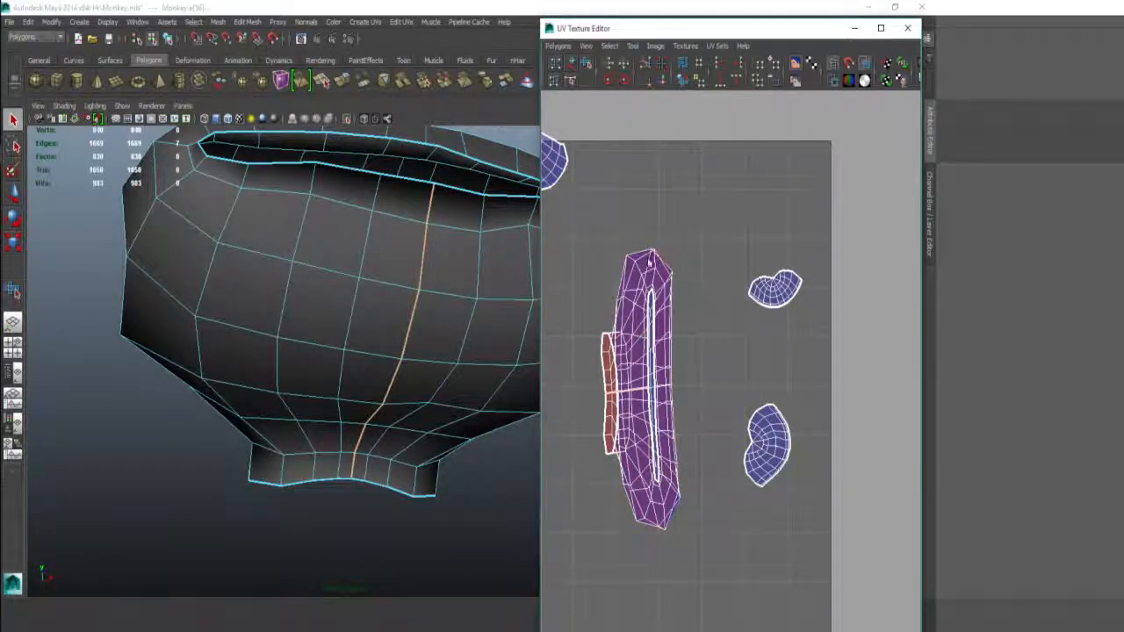
Step: Select the mouth UV shell and drag the Smooth UV Tool's Unfold handle to flatten it
right_drag(648, 254, 627, 290)
click(648, 255)
drag(583, 430, 722, 445)
drag(583, 429, 793, 443)
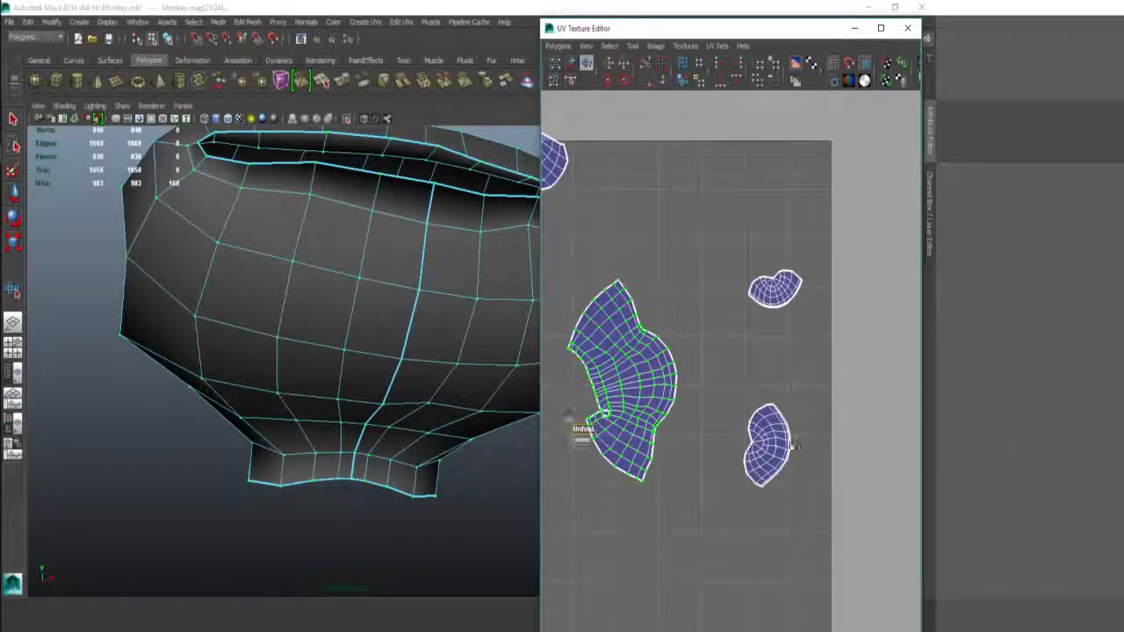
drag(587, 387, 984, 384)
Step: Redo the mouth shell unfold, then unfold and relax the green strip shell into a curved crescent
key(ctrl+z)
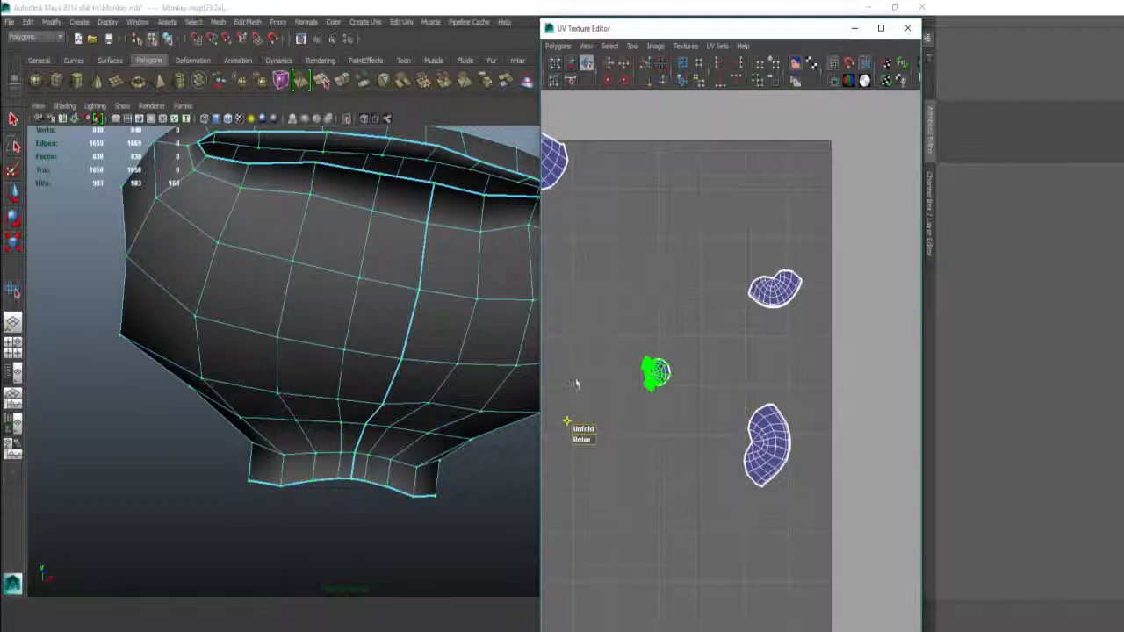
drag(585, 429, 1014, 428)
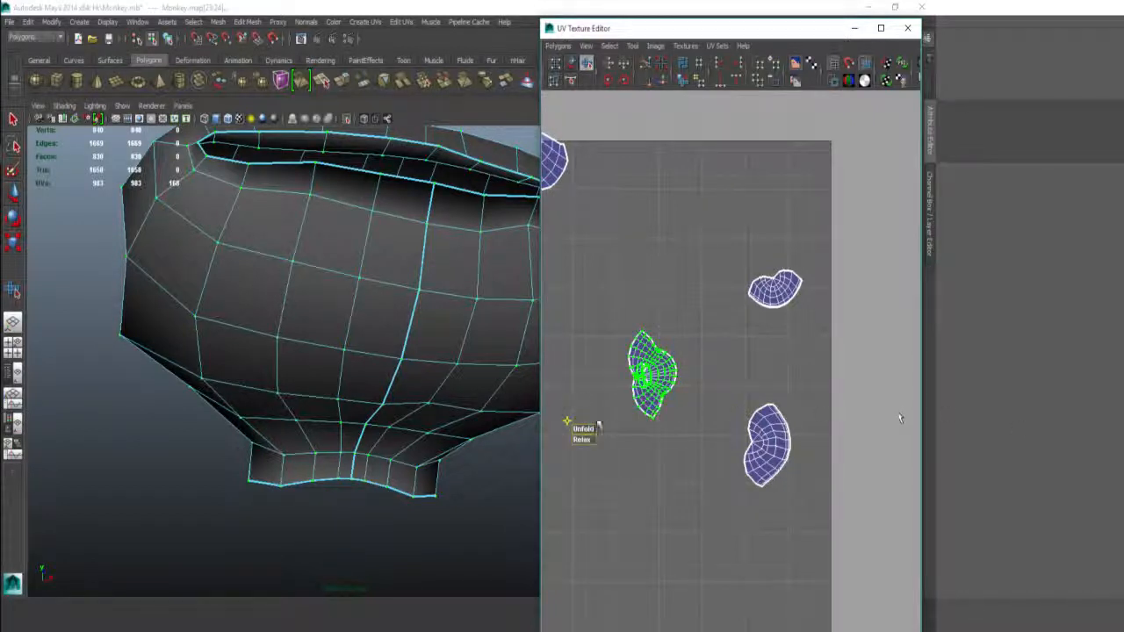
drag(583, 380, 663, 372)
alt+middle_drag(636, 330, 691, 309)
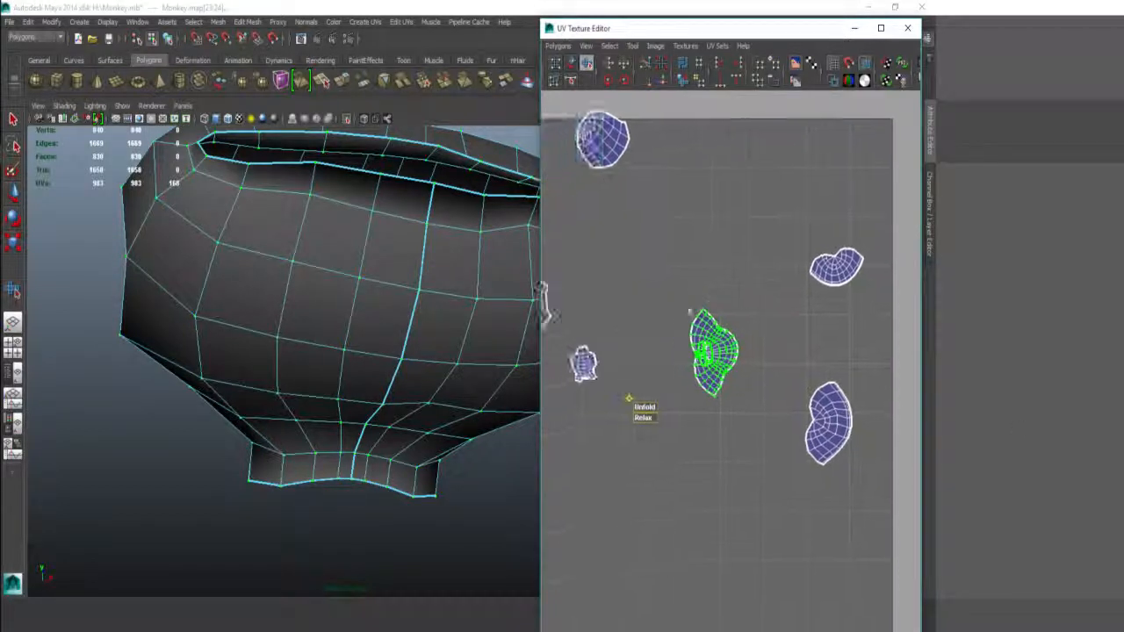
alt+right_drag(692, 310, 713, 340)
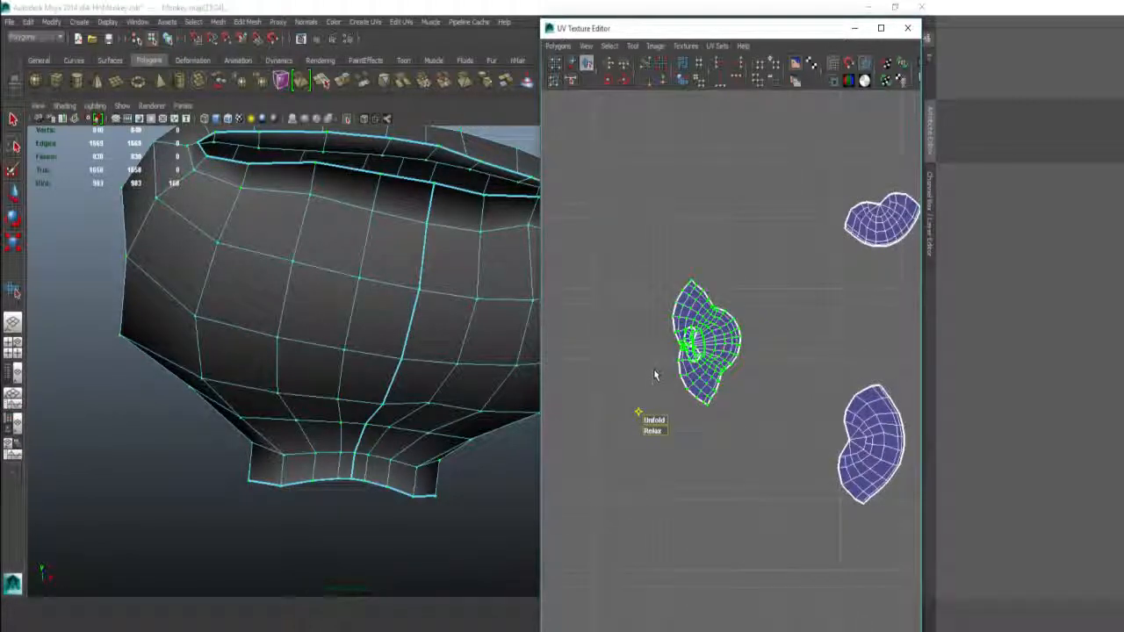
drag(654, 376, 802, 379)
drag(651, 388, 802, 401)
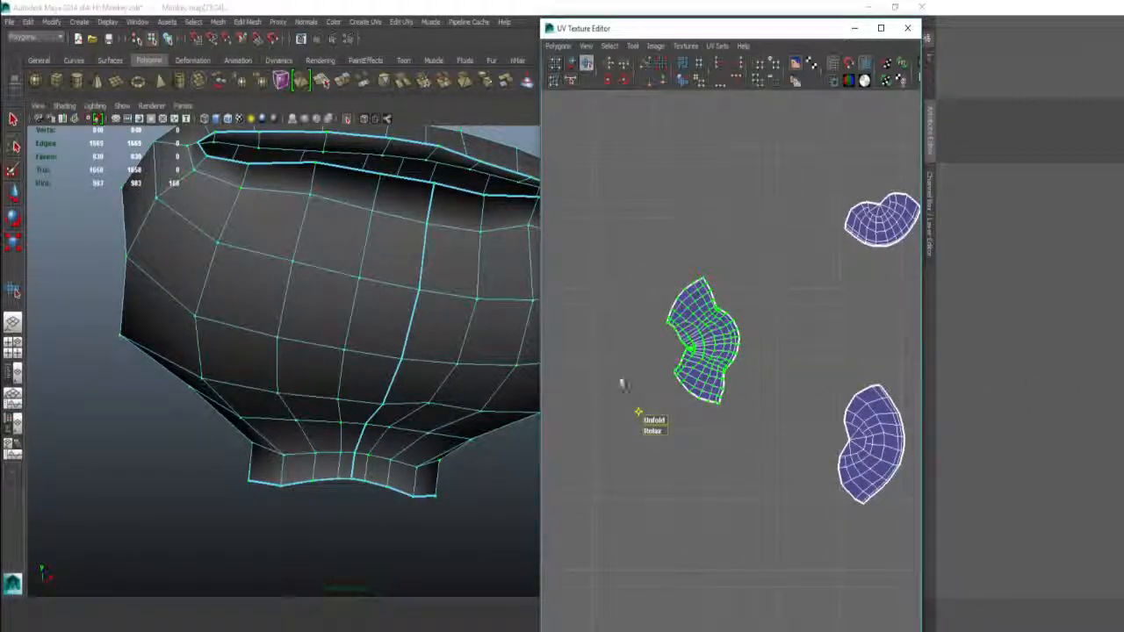
drag(656, 374, 853, 359)
alt+right_drag(735, 343, 656, 382)
drag(657, 373, 927, 381)
Step: Exit the smooth UV tool and turn off Isolate Select to show the whole monkey mesh
scroll(729, 327, down, 1)
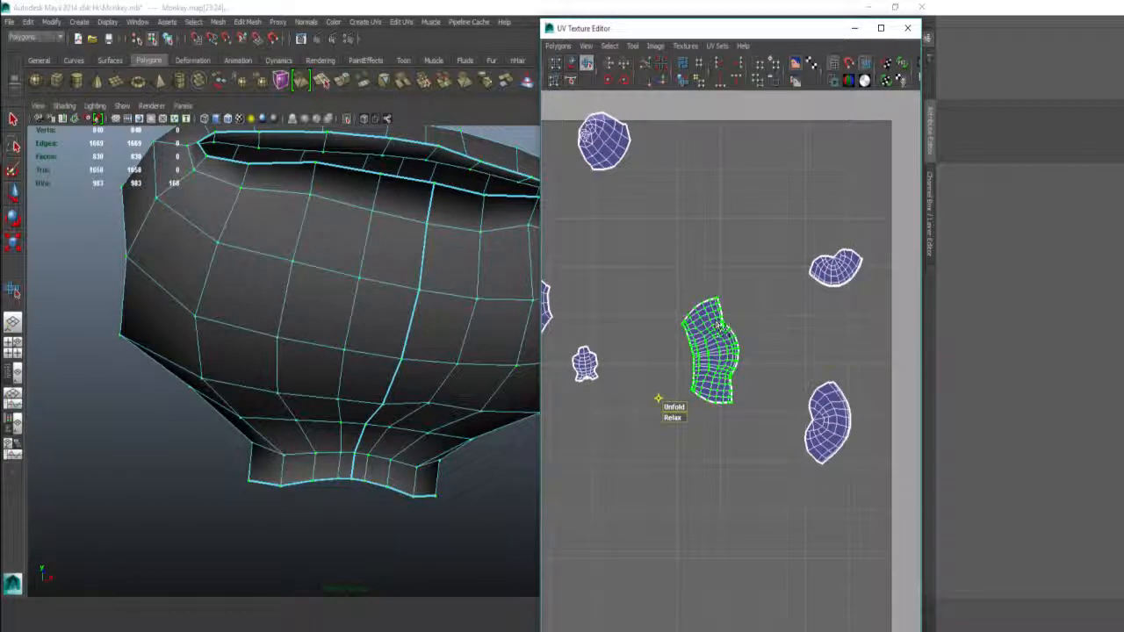
scroll(725, 329, down, 4)
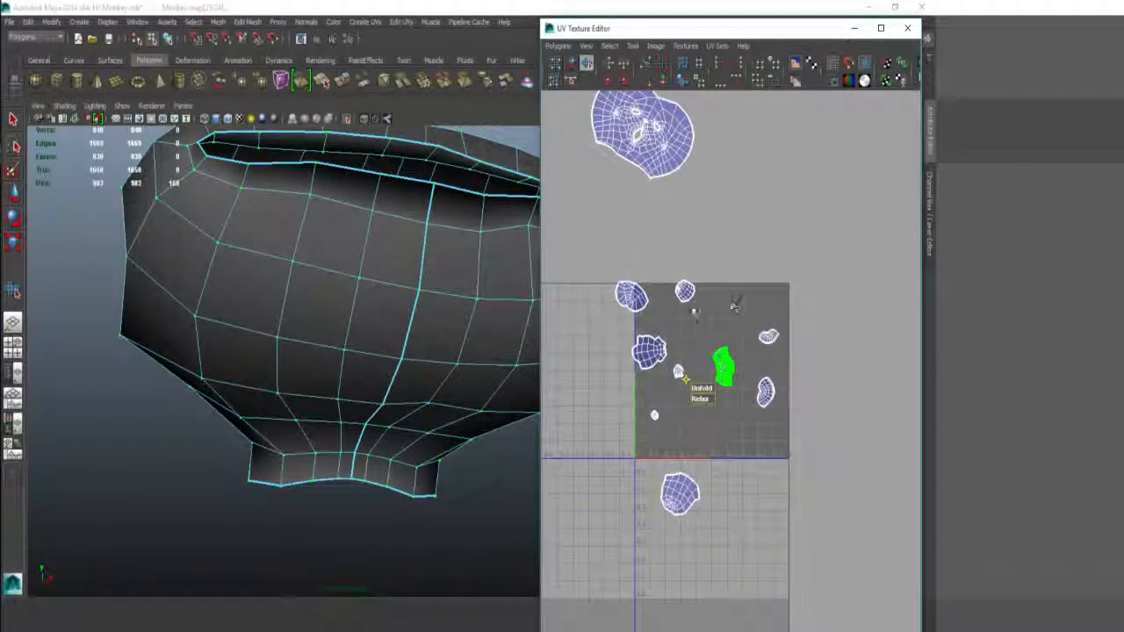
scroll(623, 334, down, 1)
alt+middle_drag(621, 333, 638, 270)
scroll(637, 268, up, 3)
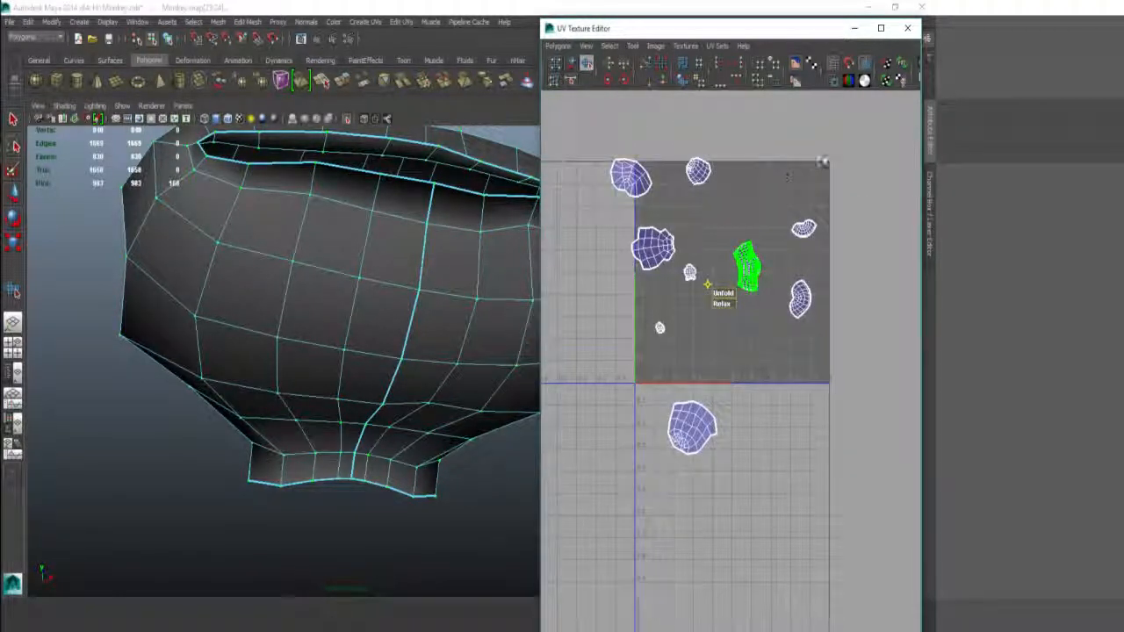
scroll(729, 334, up, 4)
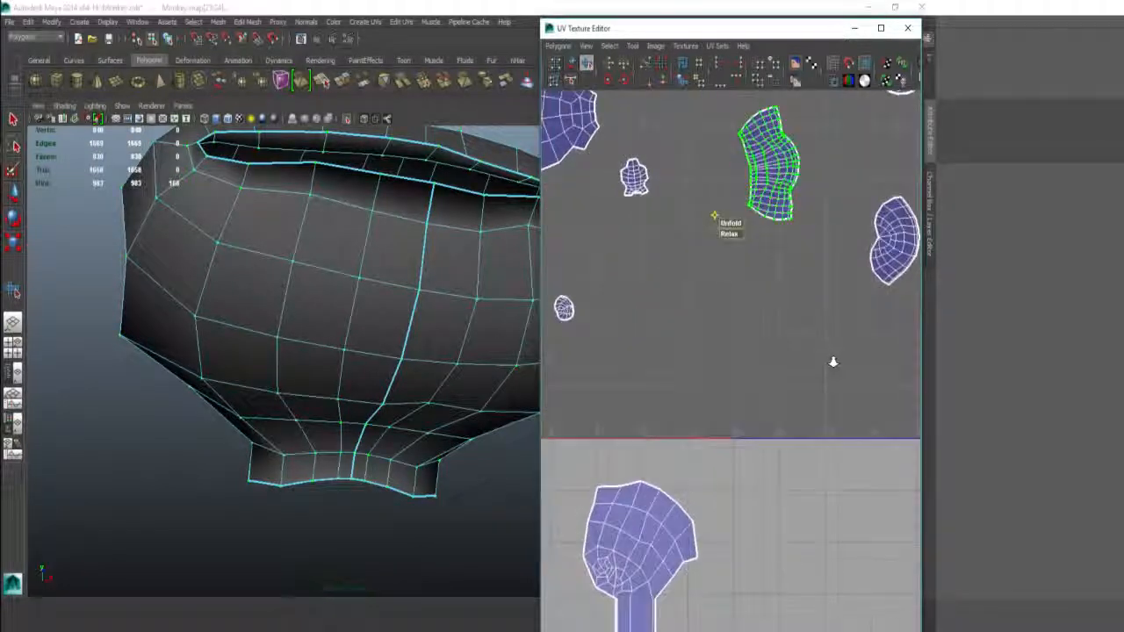
scroll(715, 349, down, 2)
alt+middle_drag(716, 348, 717, 350)
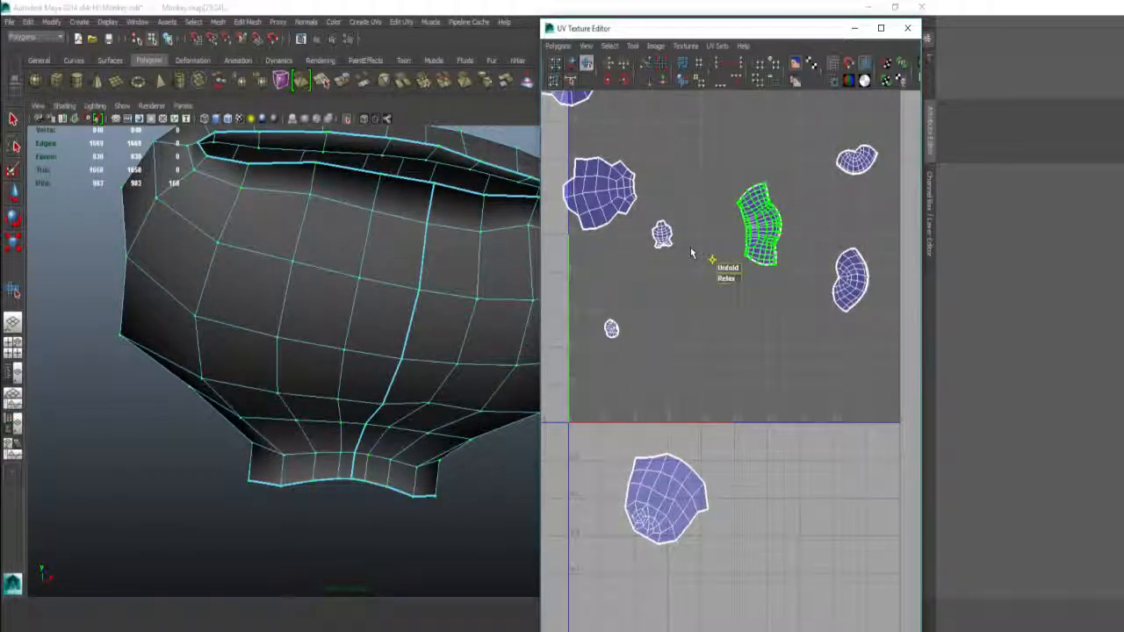
key(q)
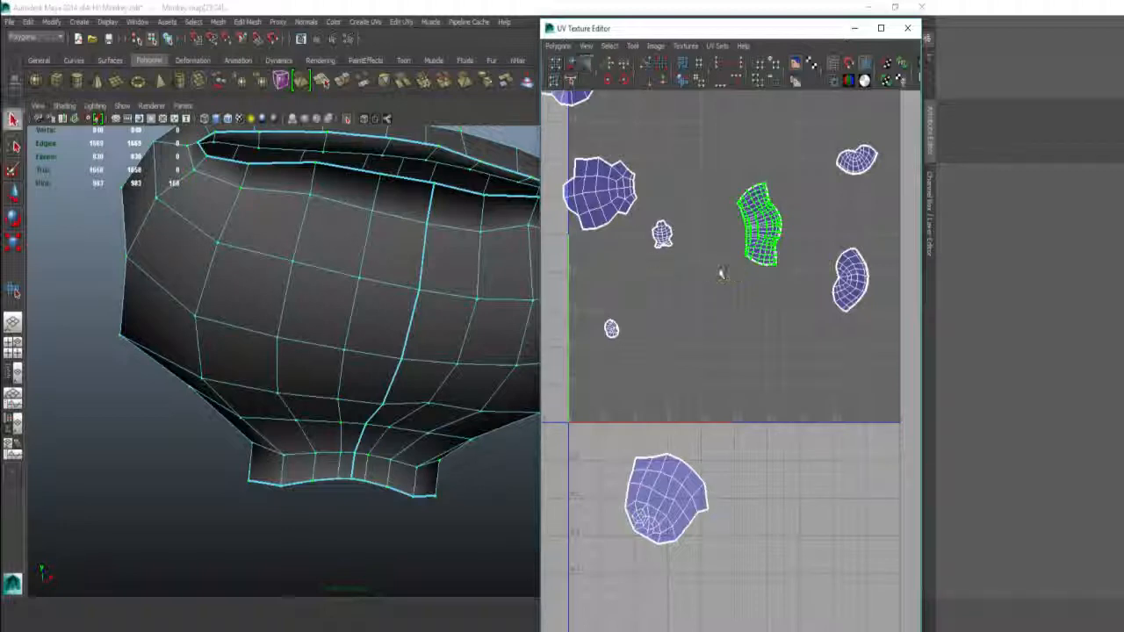
click(348, 117)
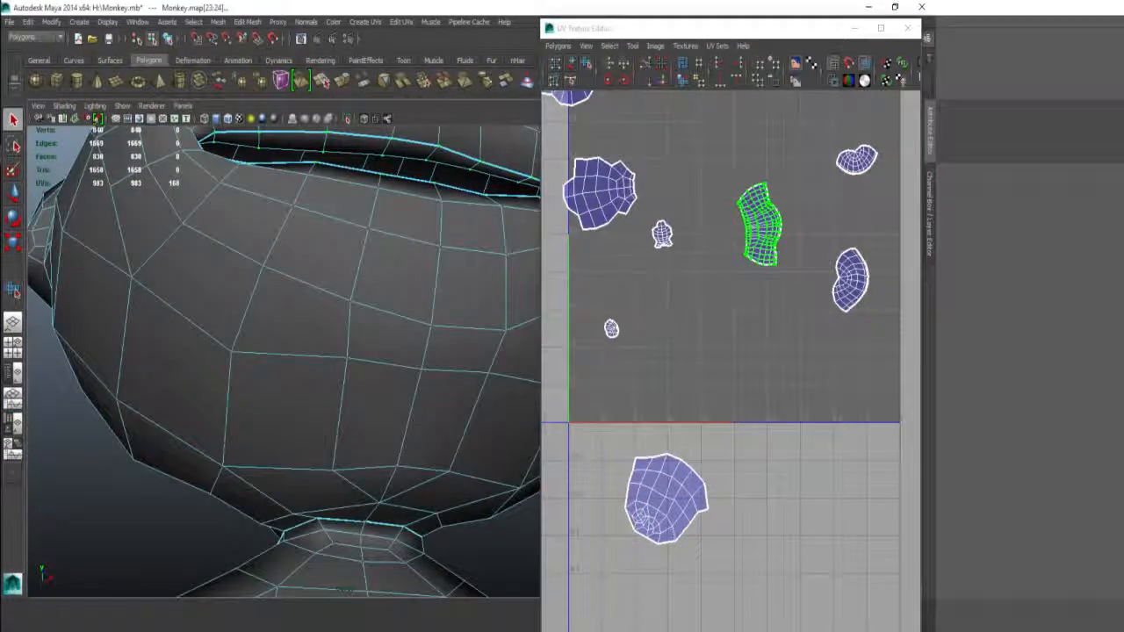
Step: Marquee-select the upper-left UV shell in the UV editor
alt+middle_drag(726, 249, 727, 304)
scroll(726, 304, down, 2)
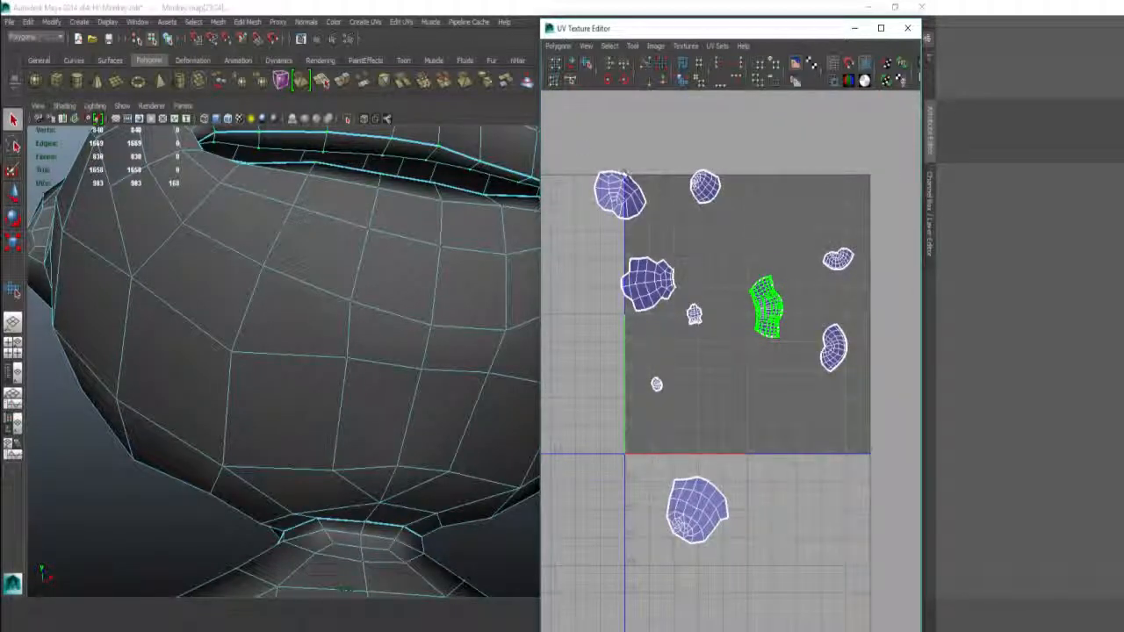
drag(625, 171, 592, 195)
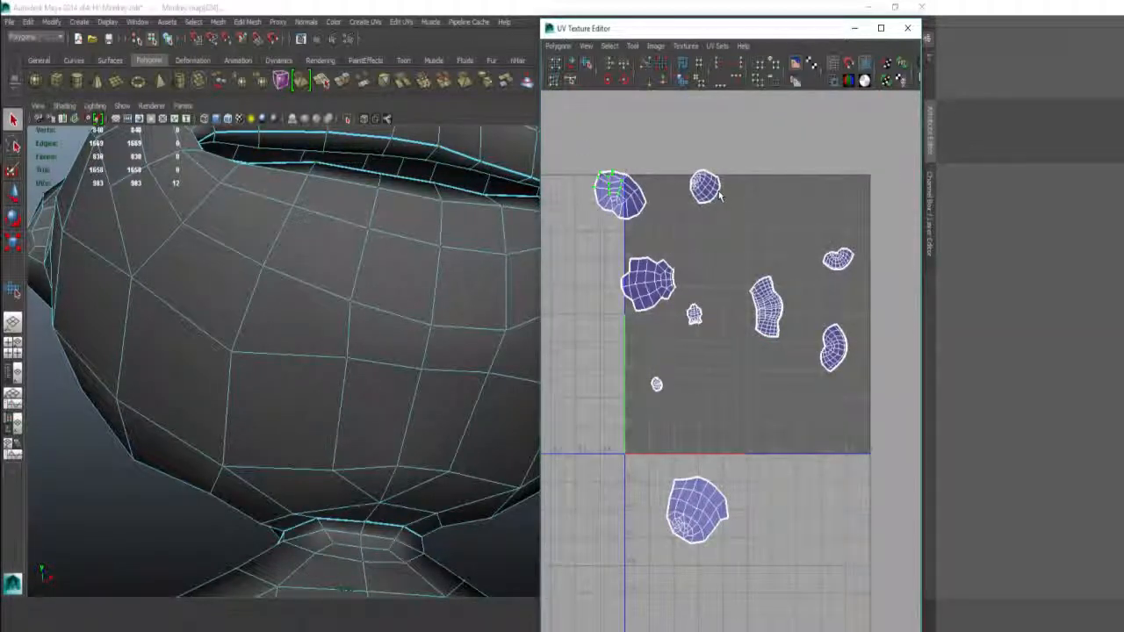
shift+right_drag(718, 216, 688, 217)
Step: Reset Layout UVs options, set Prescale to Object and Spacing to 1024 Map, then apply
drag(378, 95, 673, 148)
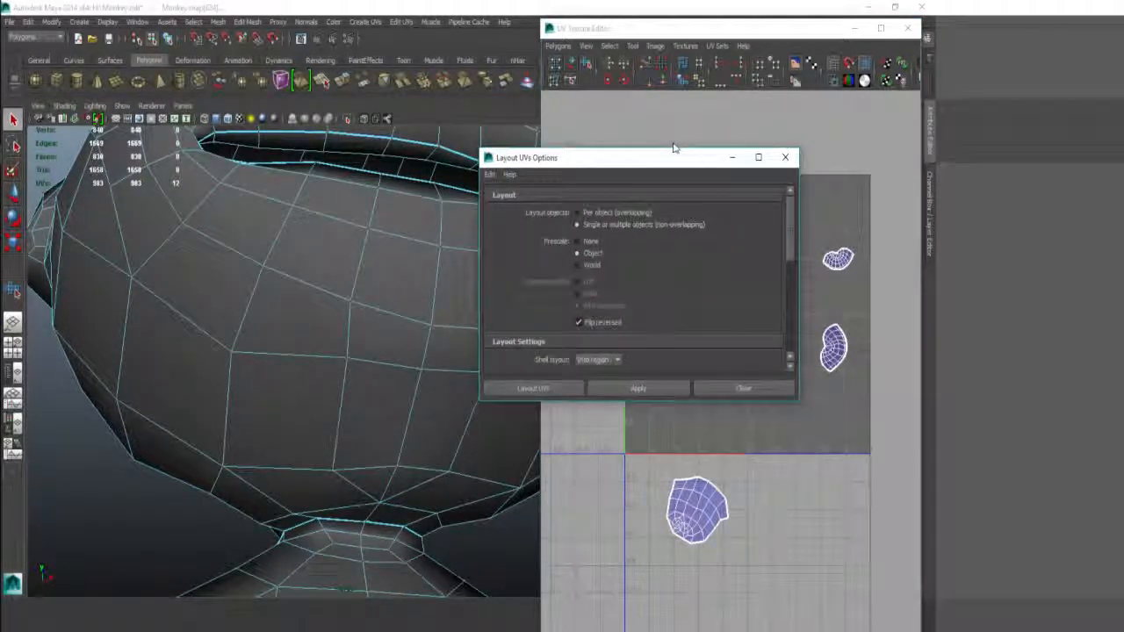
click(489, 174)
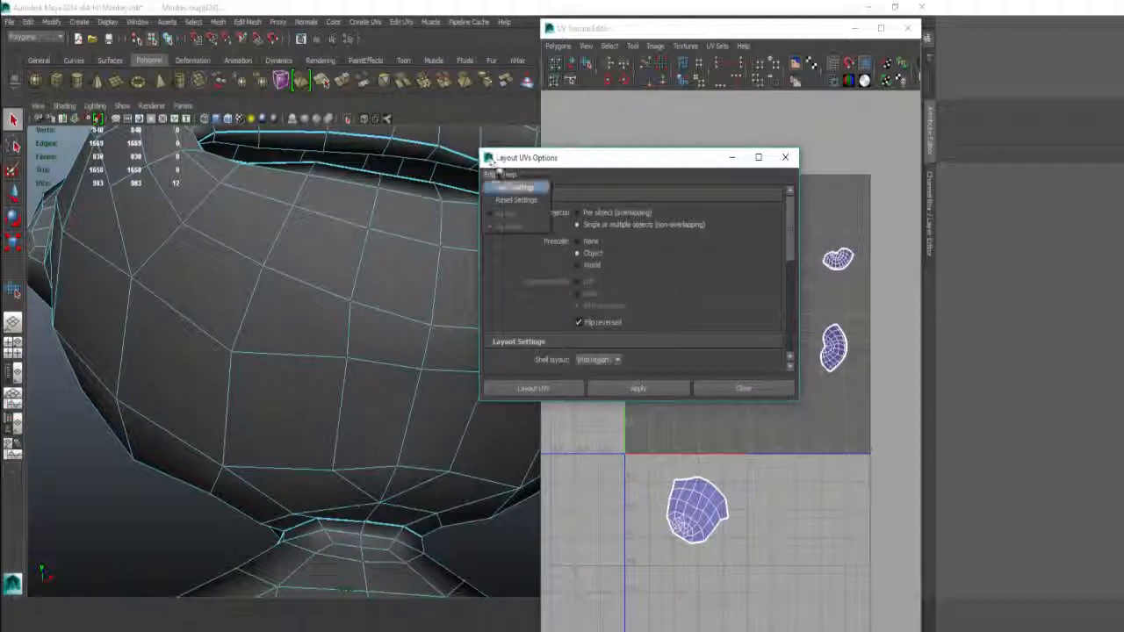
click(512, 195)
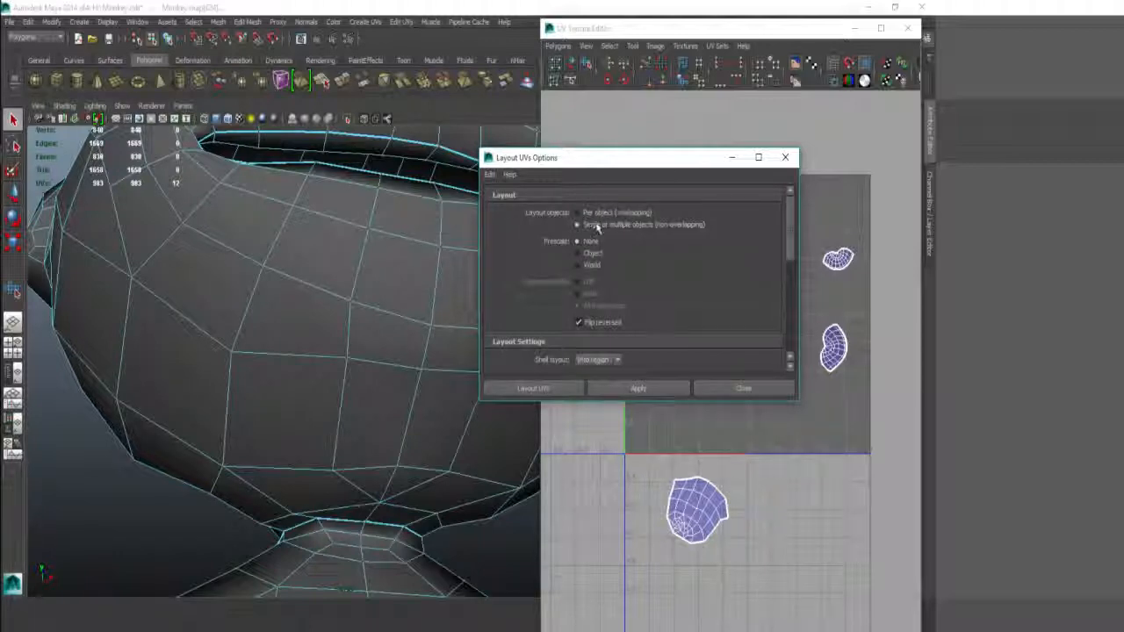
click(591, 252)
scroll(627, 225, down, 3)
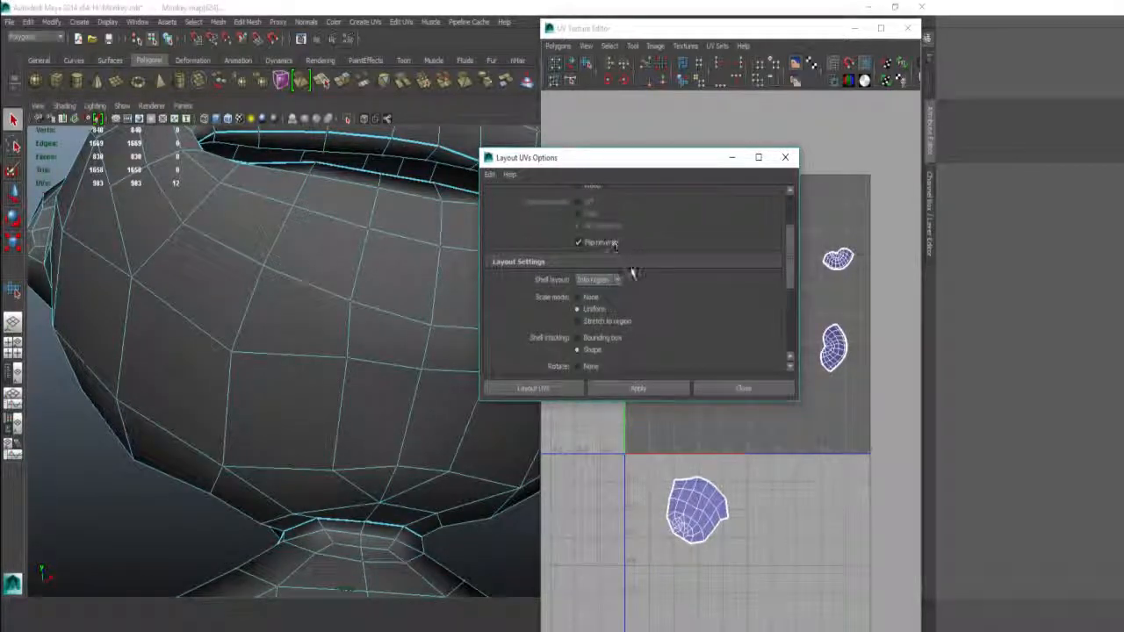
scroll(619, 278, down, 1)
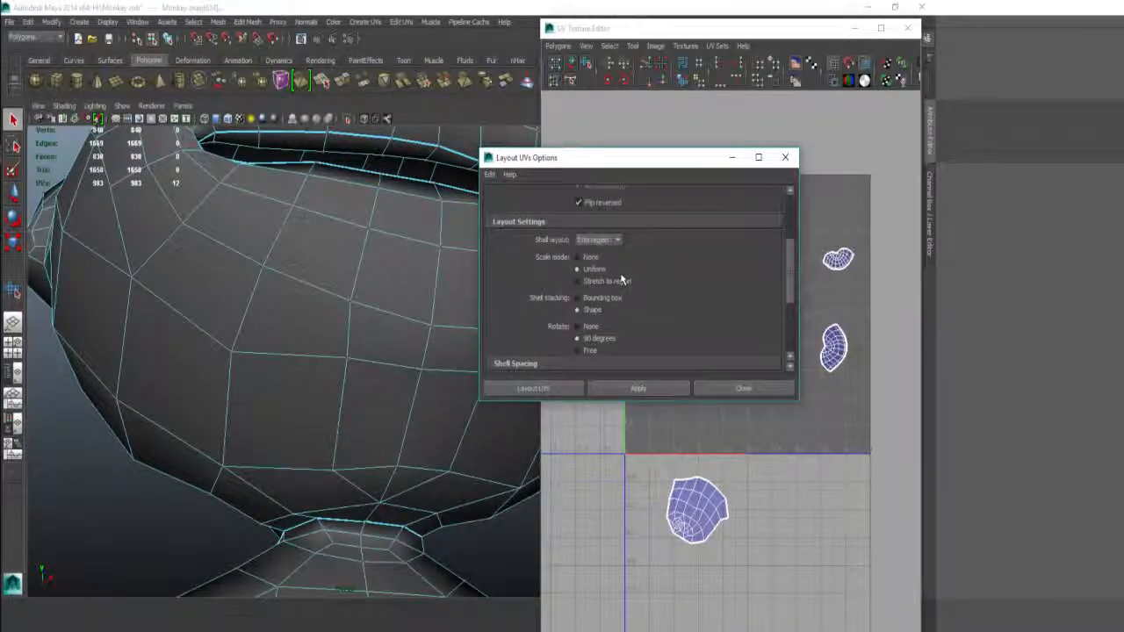
scroll(608, 282, down, 1)
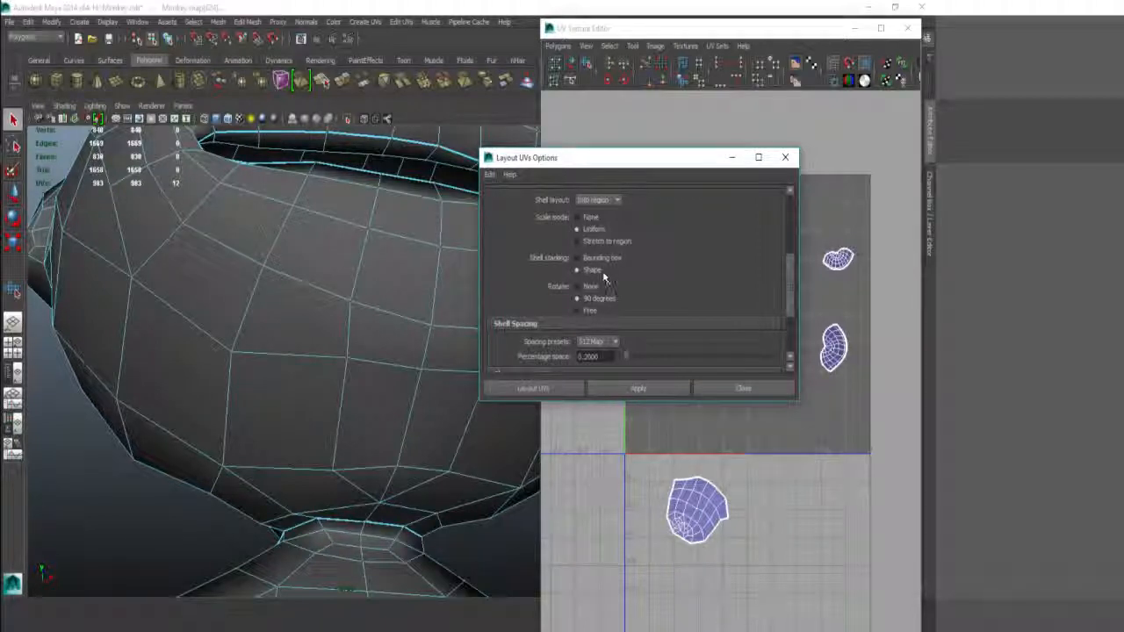
scroll(672, 259, down, 1)
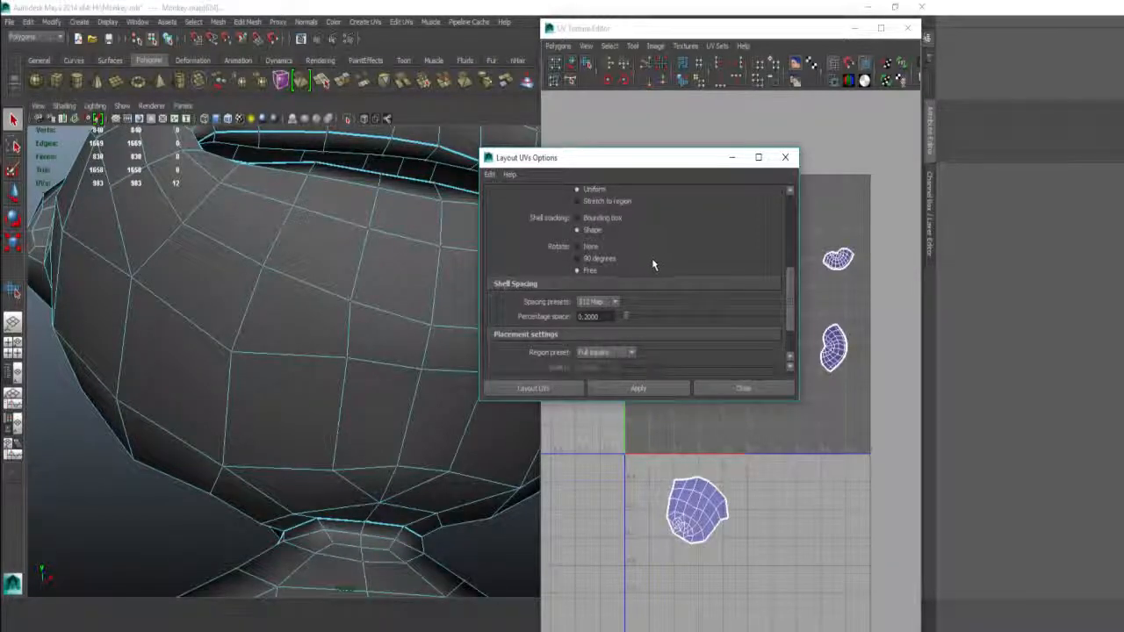
click(600, 301)
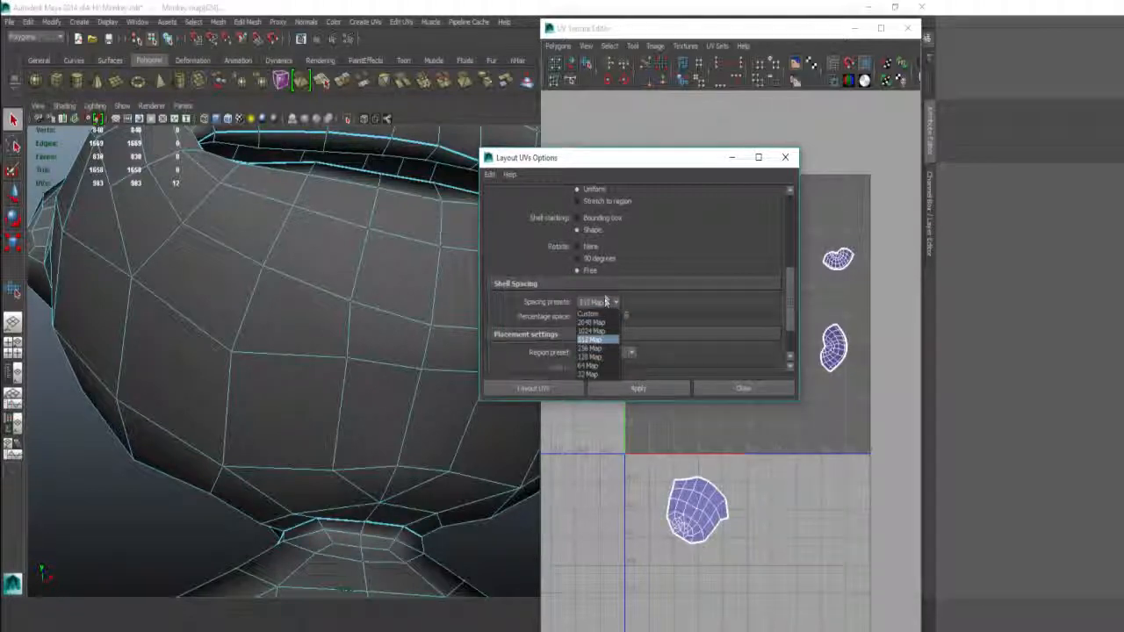
click(592, 331)
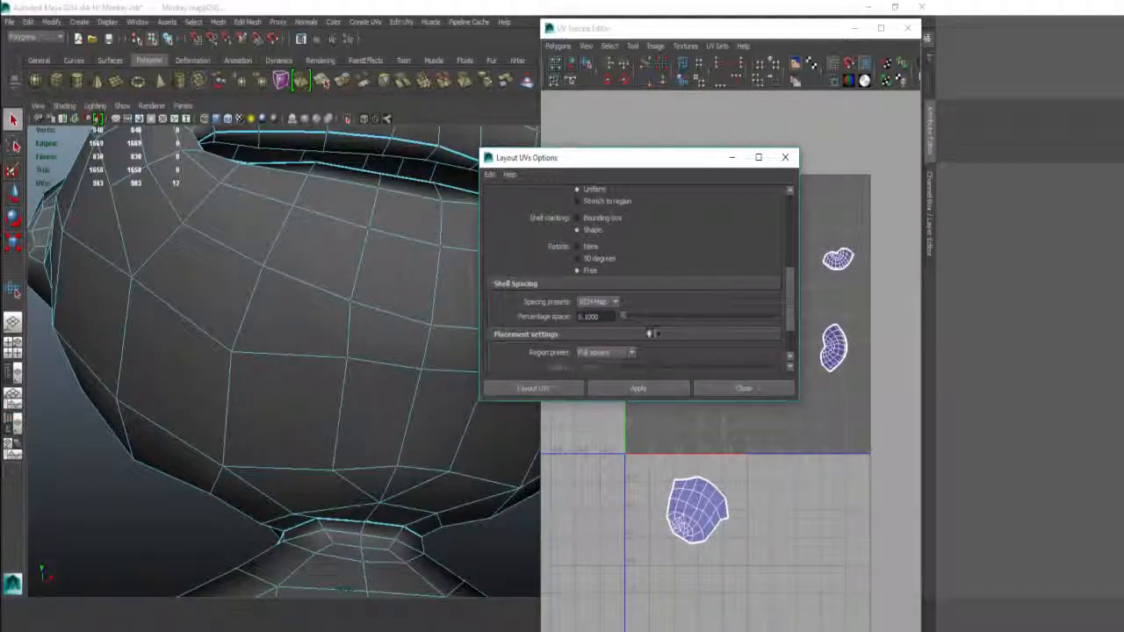
click(638, 388)
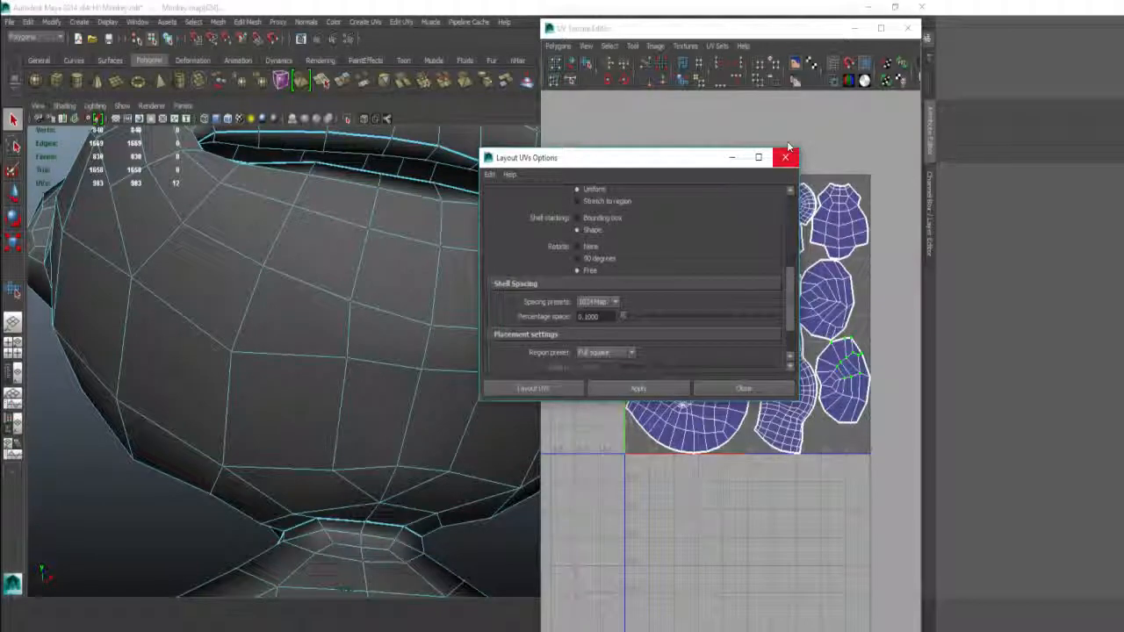
click(785, 157)
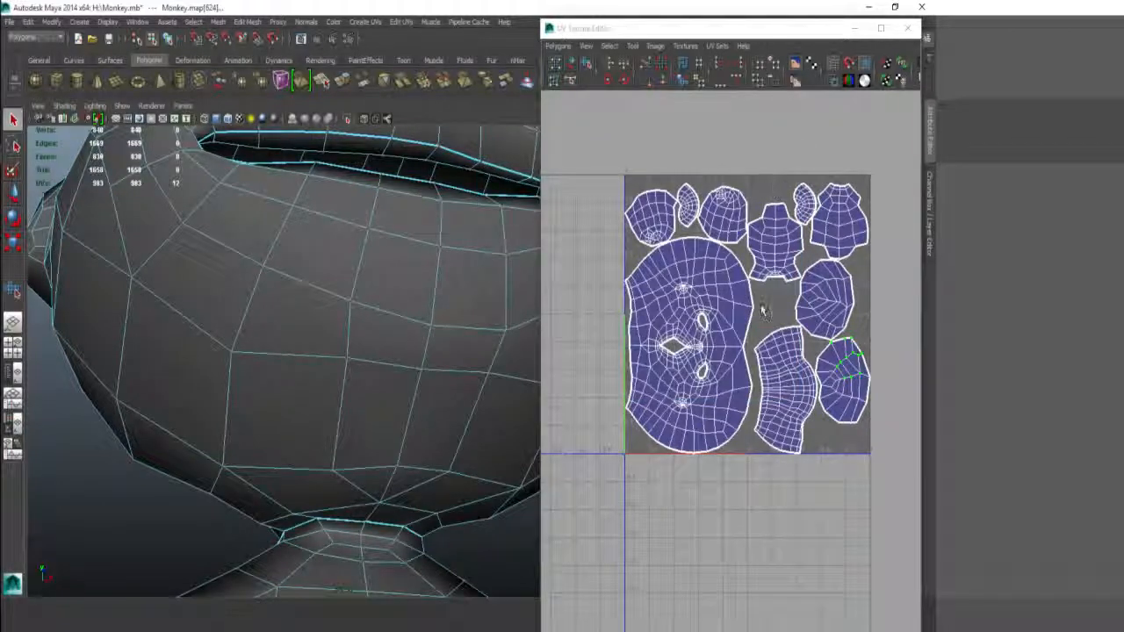
Step: Switch to Object Mode, select the monkey mesh and tumble to a three-quarter front view
scroll(725, 302, up, 5)
scroll(702, 386, down, 2)
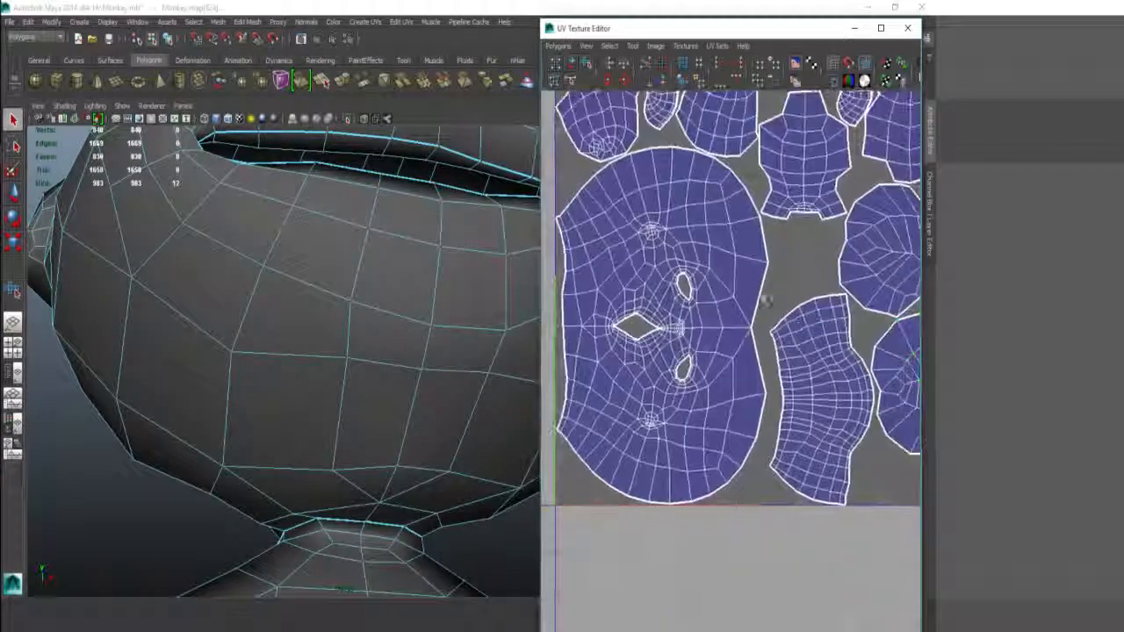
scroll(702, 386, down, 3)
alt+drag(431, 313, 273, 350)
scroll(333, 299, down, 4)
scroll(272, 349, down, 3)
right_drag(348, 340, 401, 264)
click(404, 263)
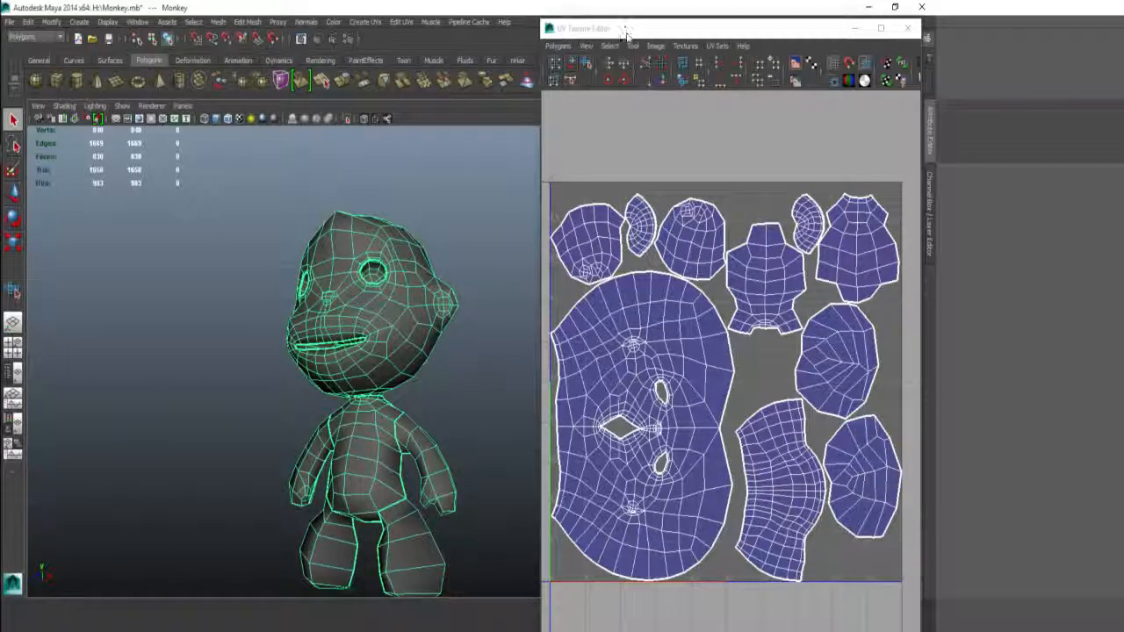
alt+drag(350, 200, 334, 239)
alt+right_drag(334, 239, 448, 287)
alt+drag(449, 286, 410, 241)
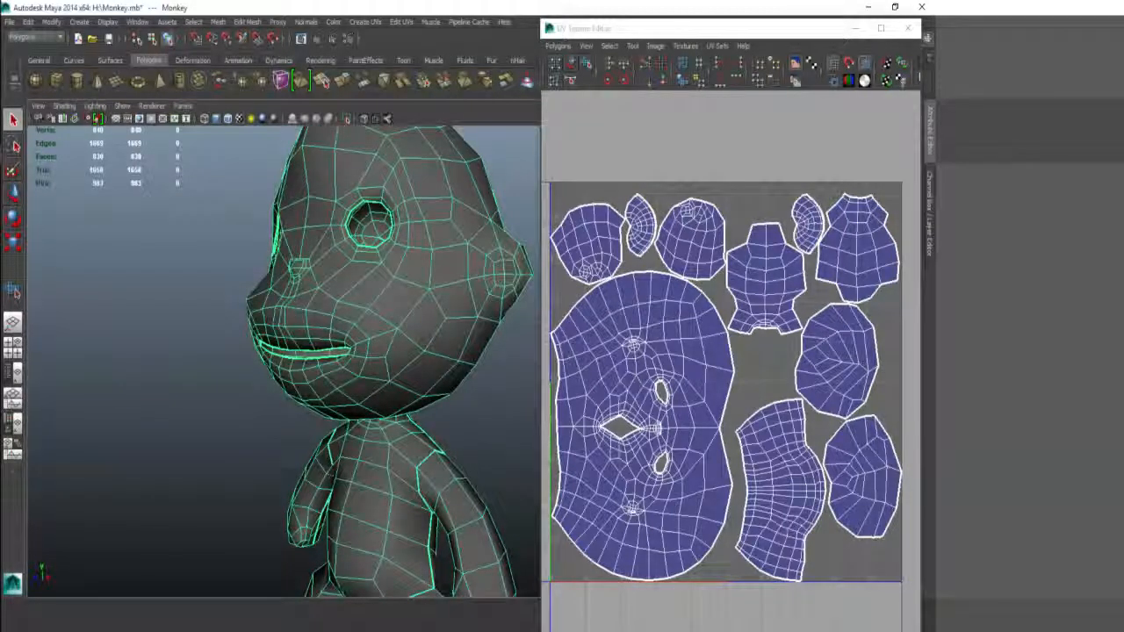